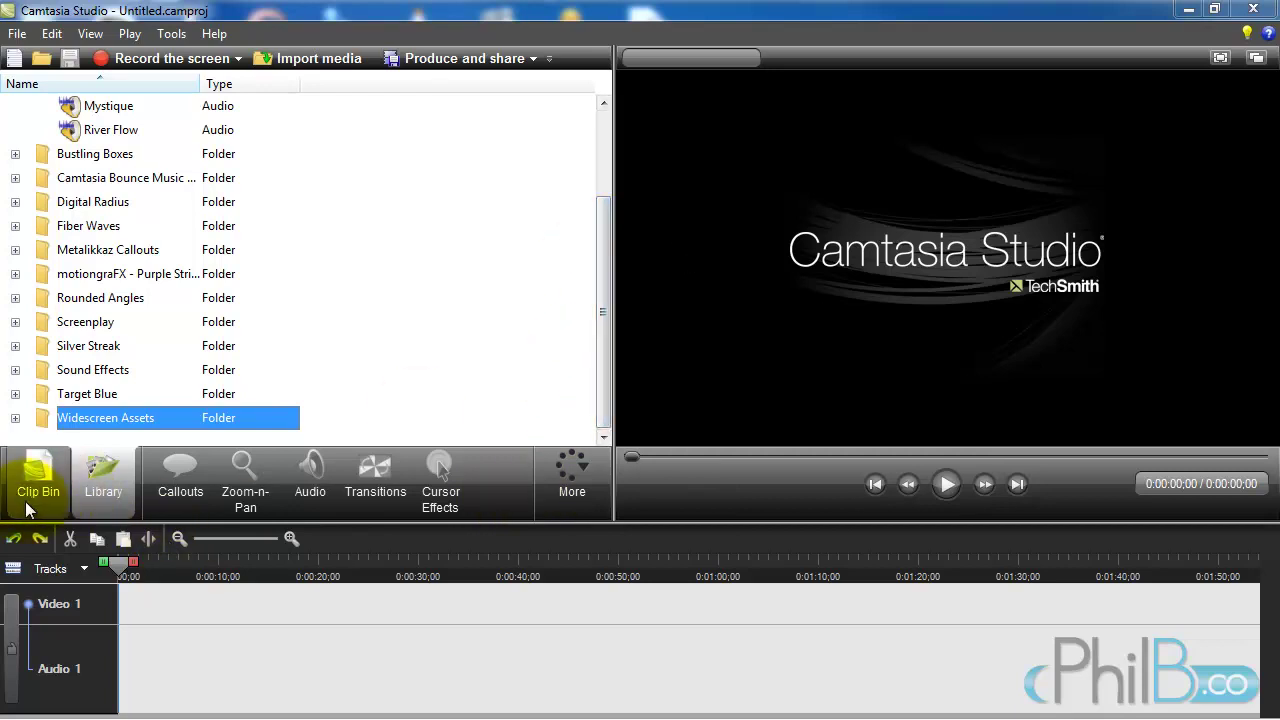
Step: Return to the Library, scroll to the top and collapse the Audio folder
click(92, 501)
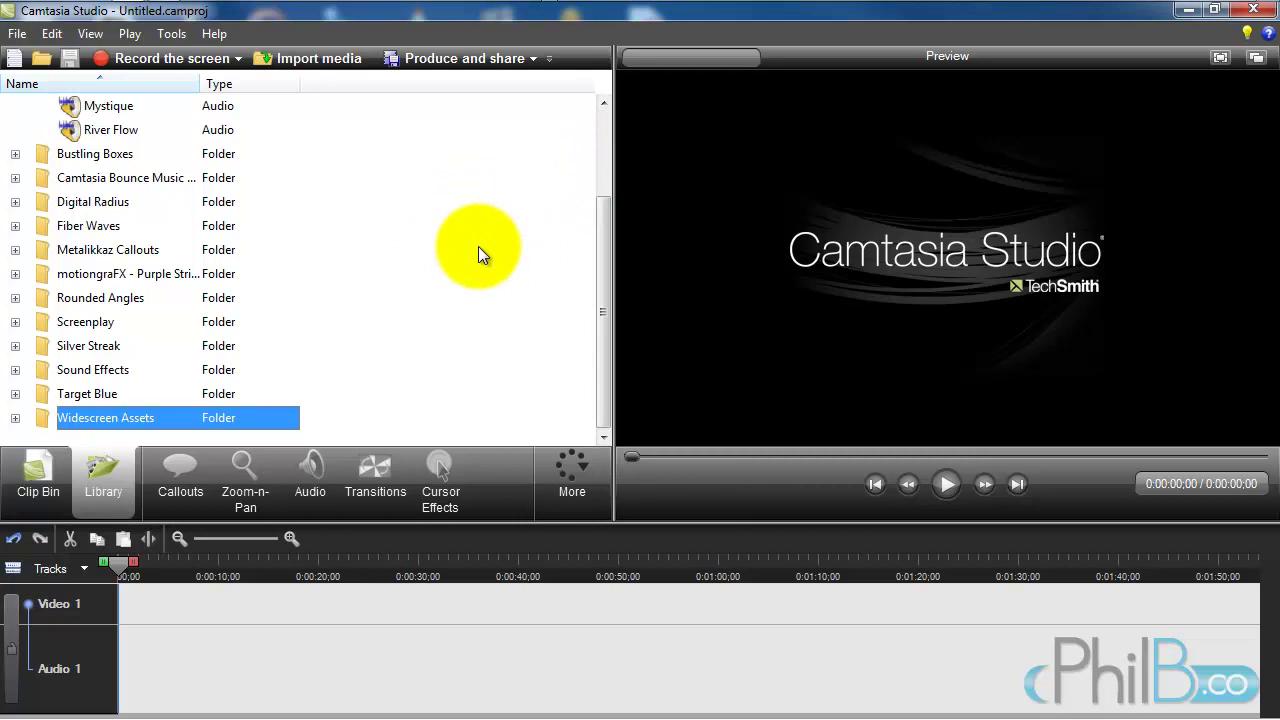
click(35, 470)
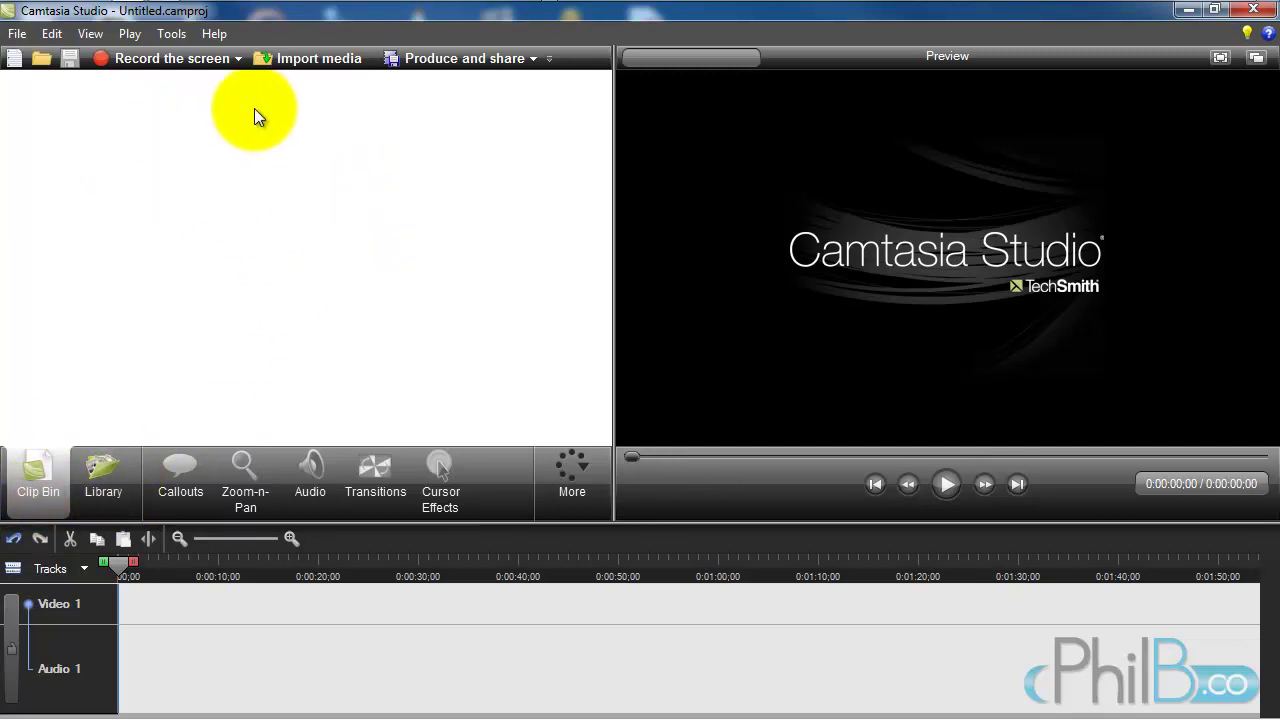
click(103, 475)
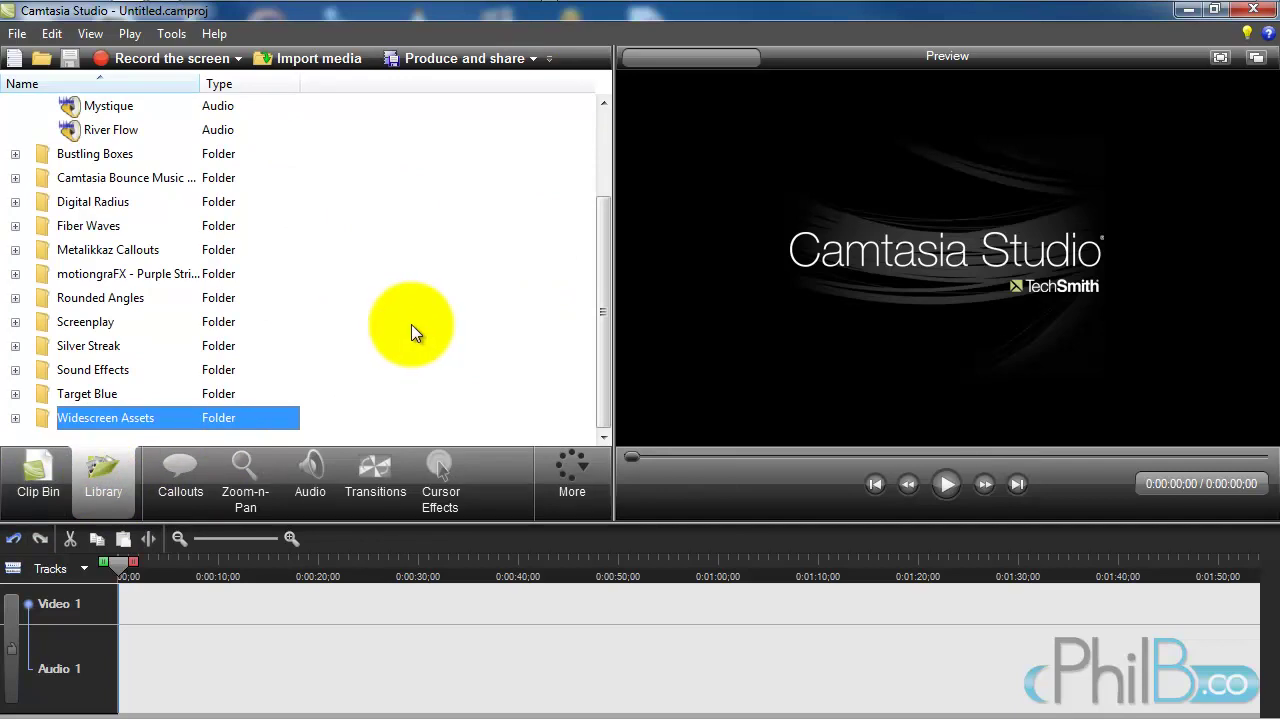
drag(604, 274, 626, 155)
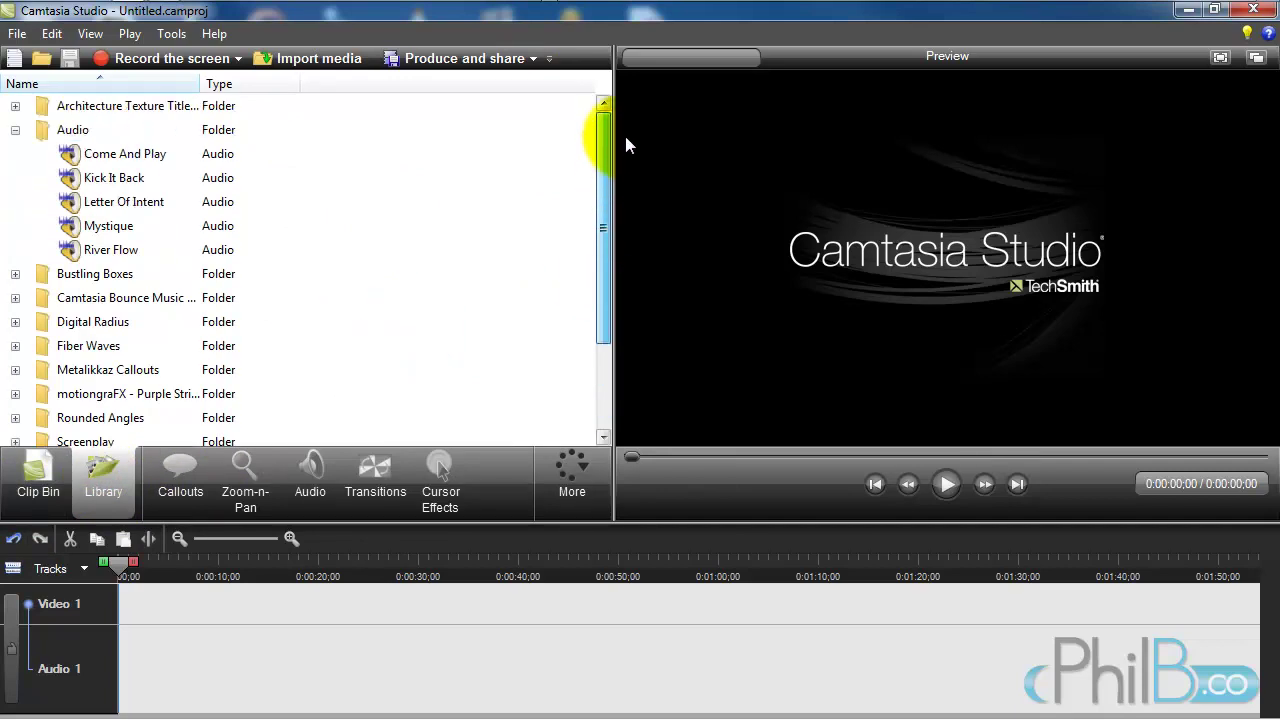
click(15, 130)
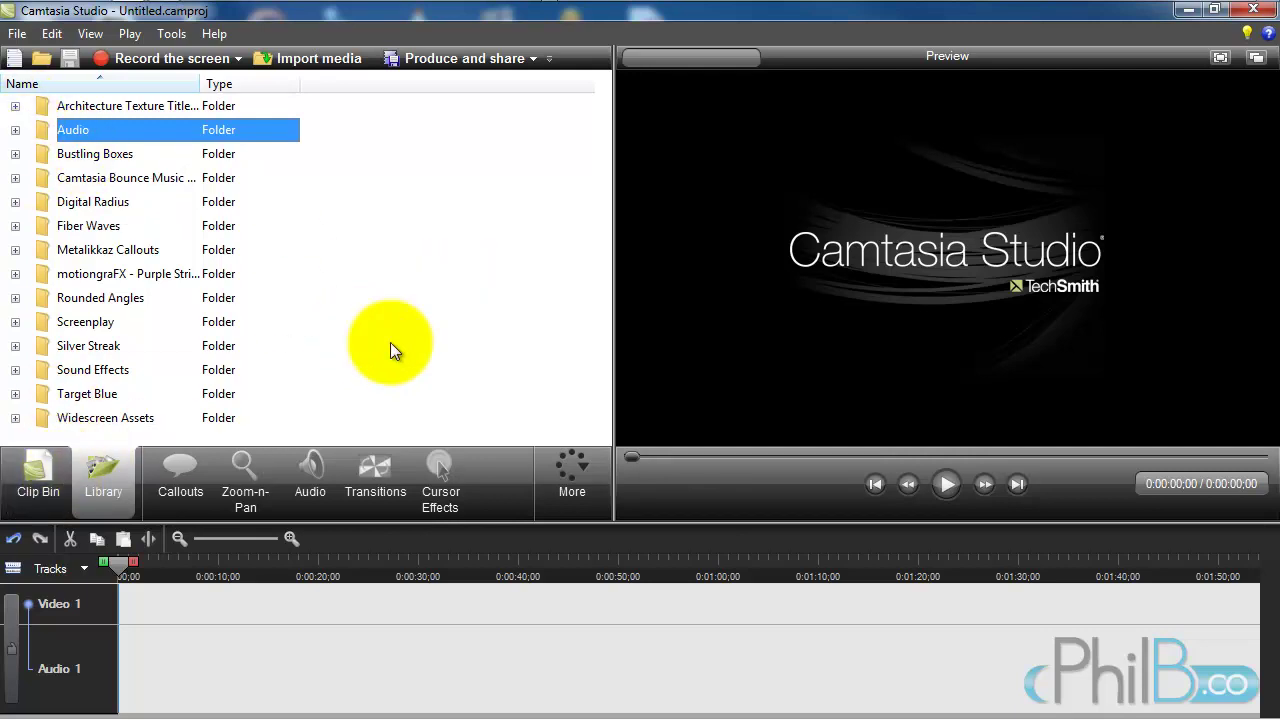
Step: Put the Fiber Waves Animation clip on Video 1 with 800 x 600 editing dimensions
click(15, 226)
drag(100, 250, 328, 624)
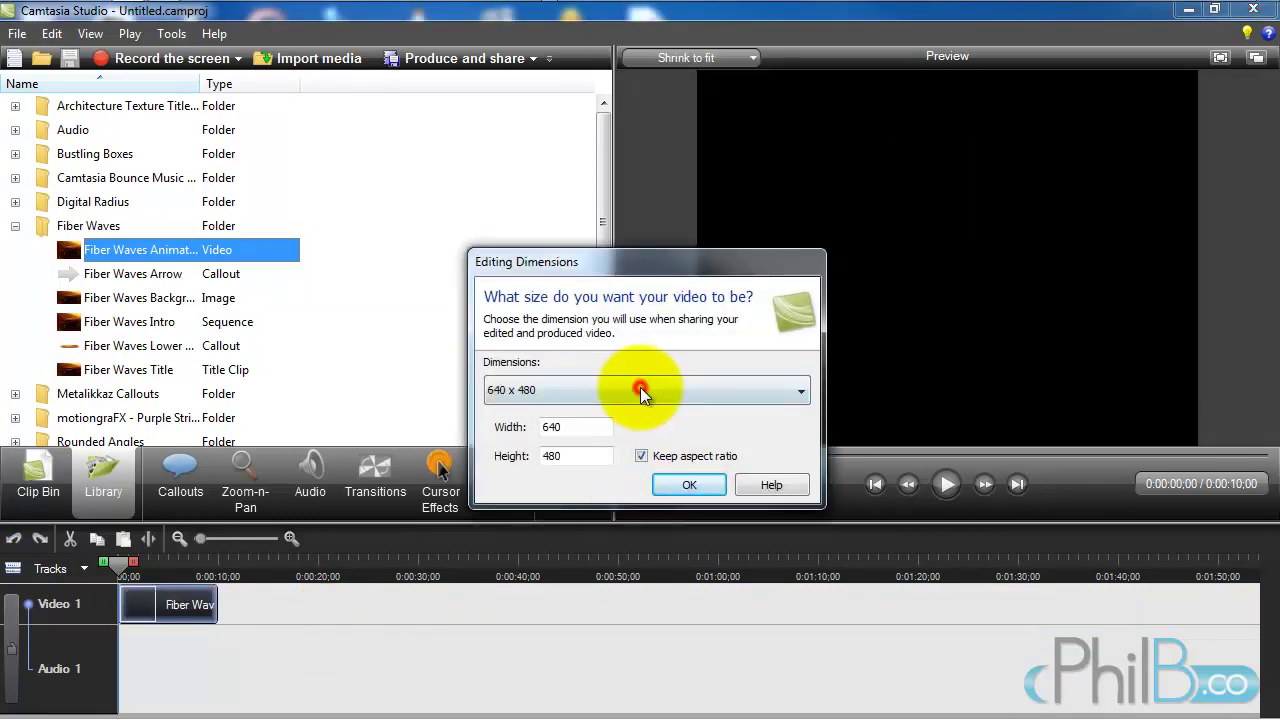
click(640, 390)
click(560, 282)
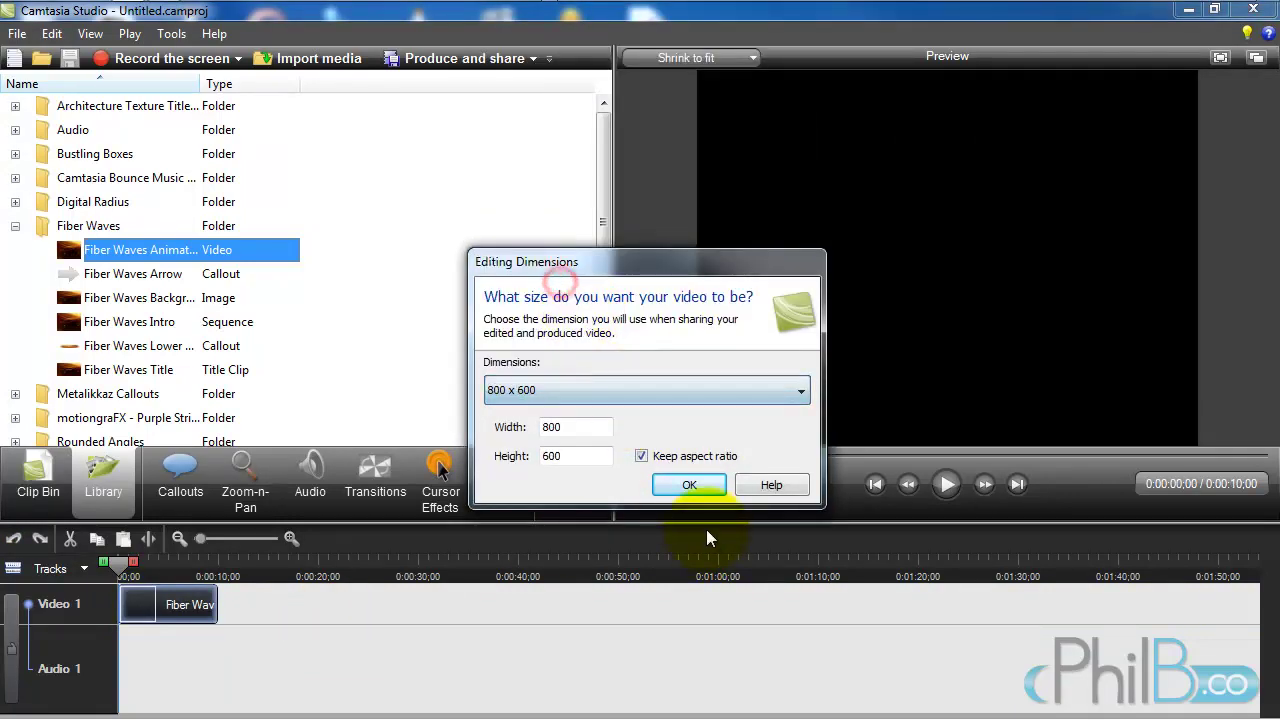
click(683, 487)
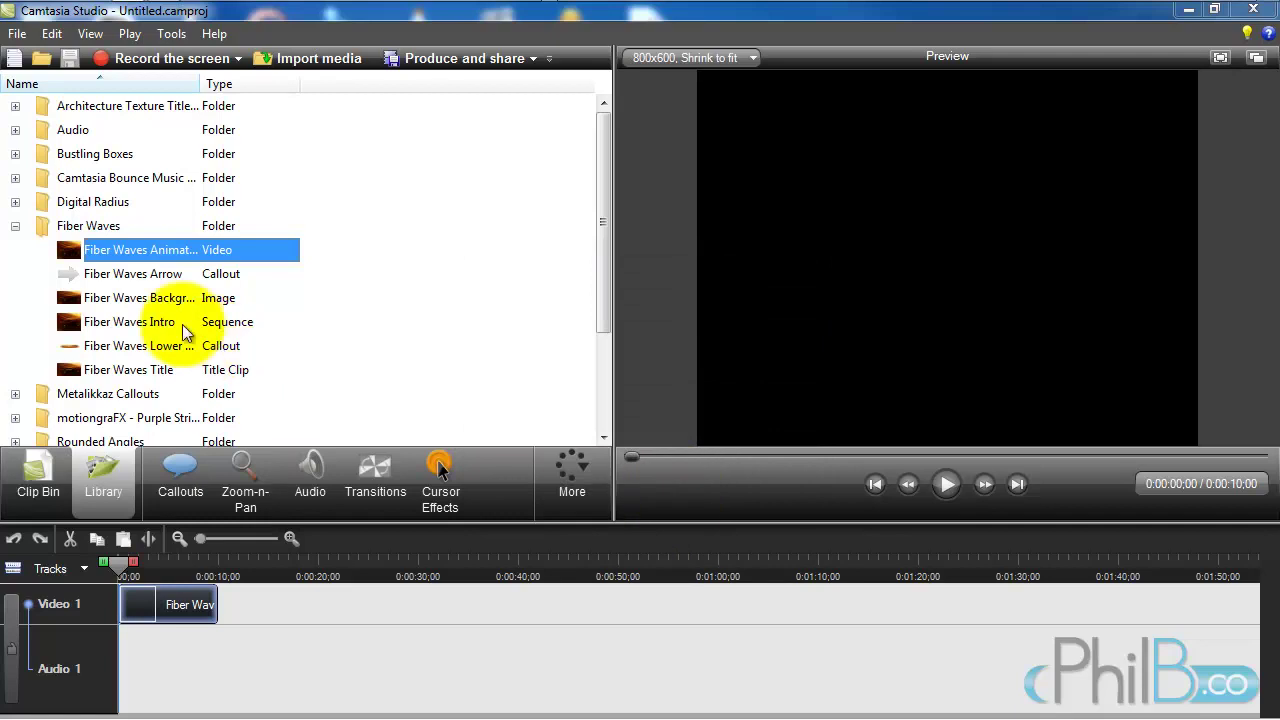
click(15, 227)
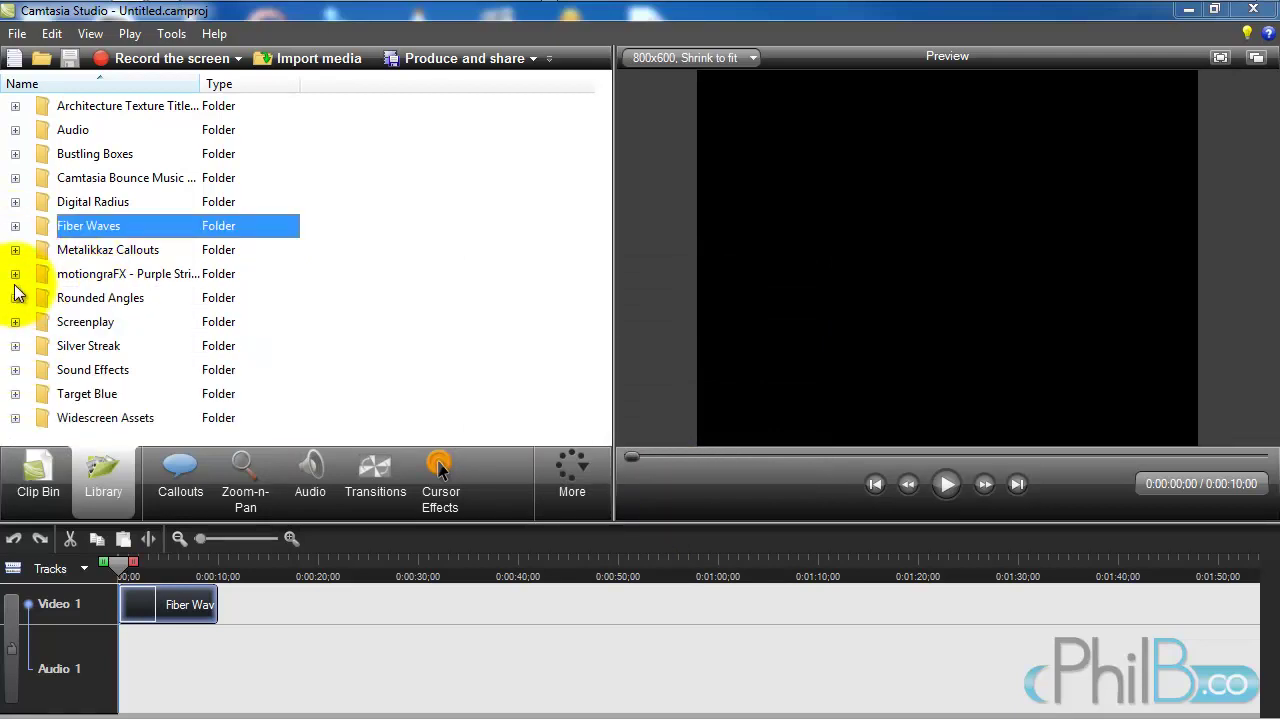
Step: Expand the Audio folder and preview the Letter Of Intent track
click(15, 130)
click(92, 205)
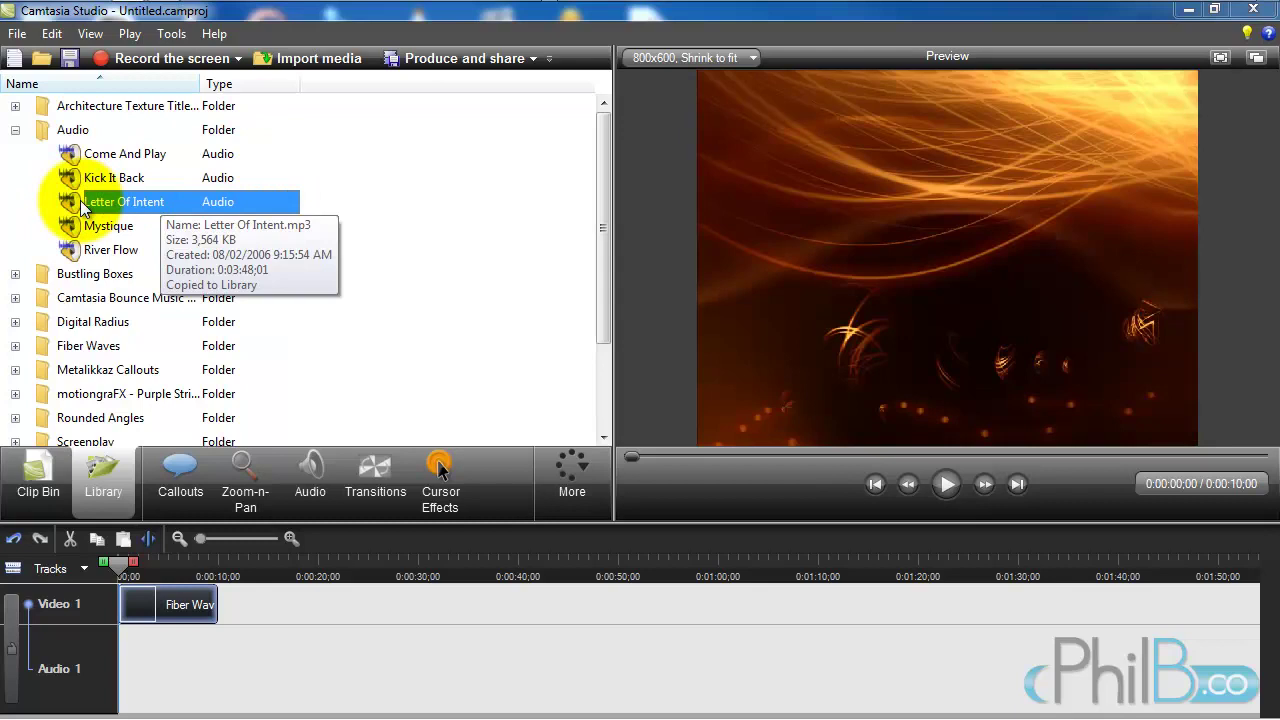
click(68, 203)
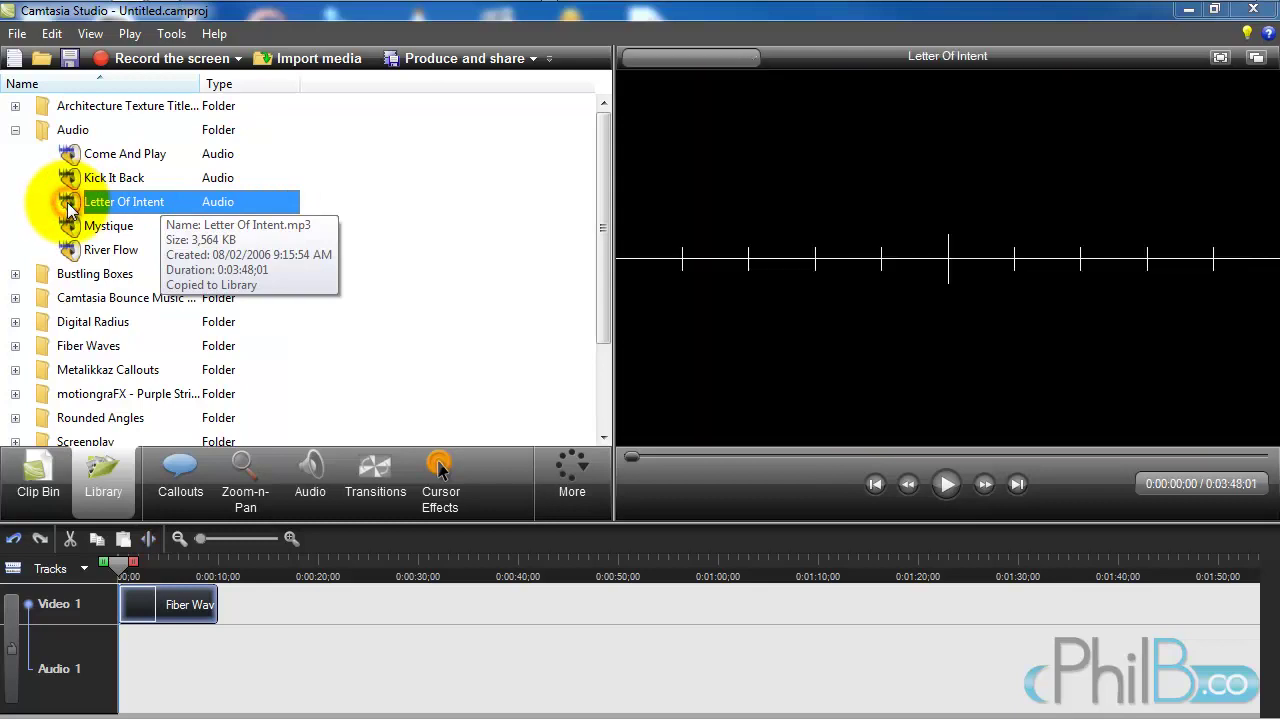
click(945, 484)
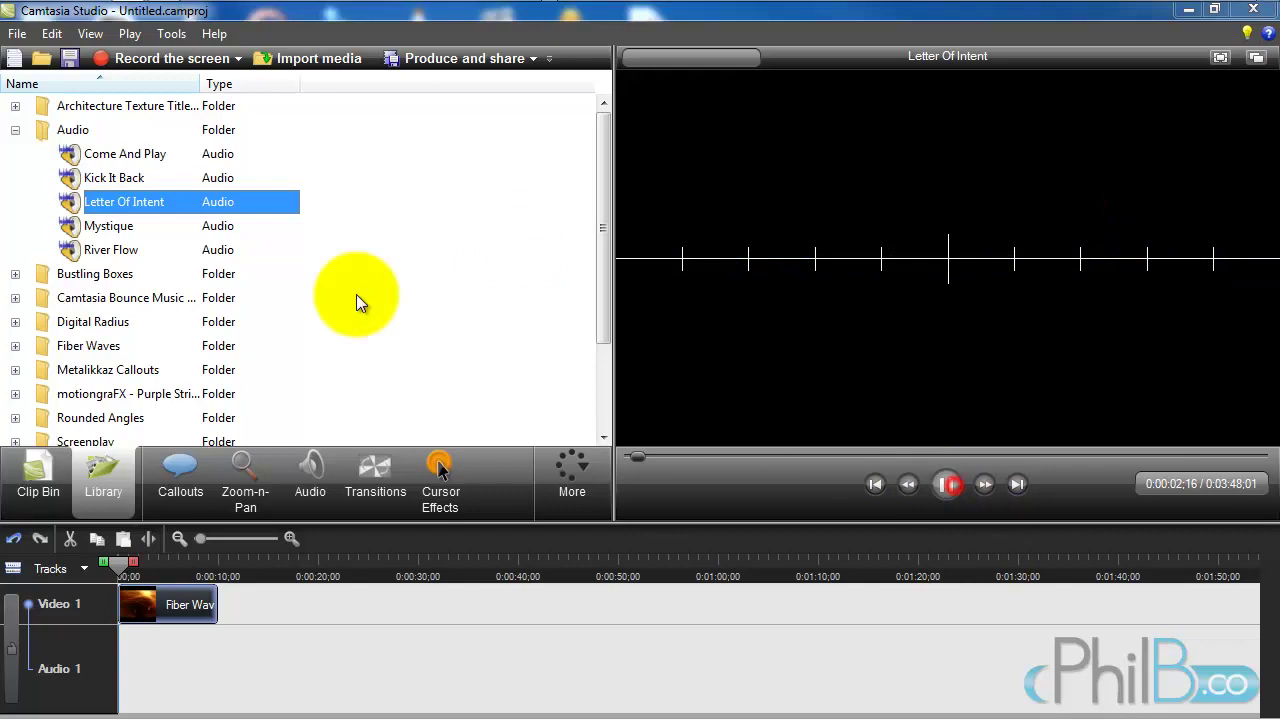
Step: Add Letter Of Intent to the Audio 2 track
right_click(79, 205)
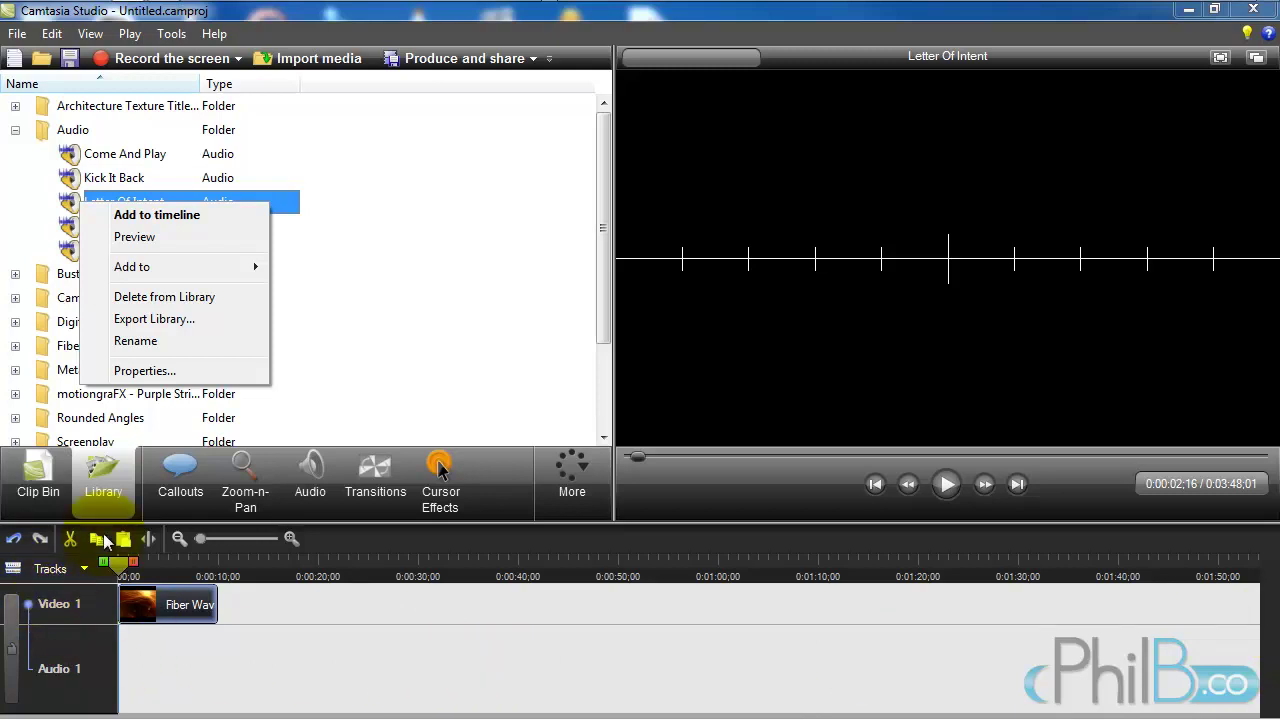
click(168, 270)
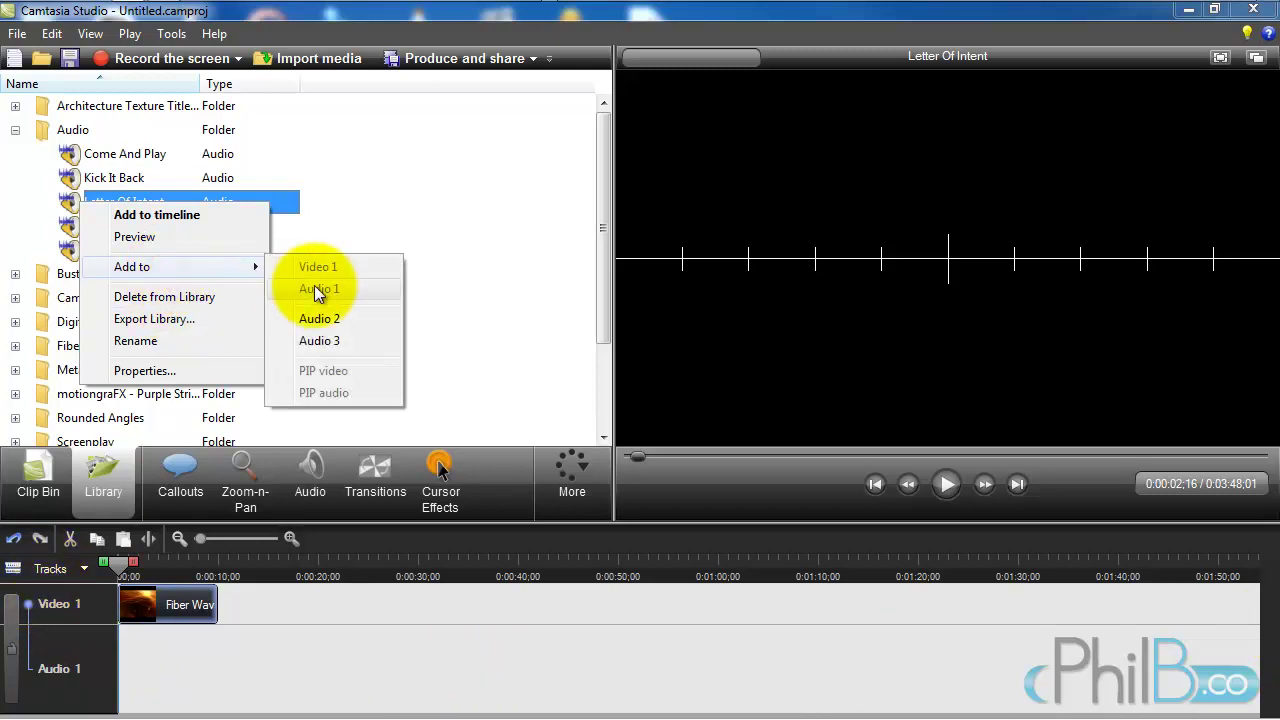
click(150, 214)
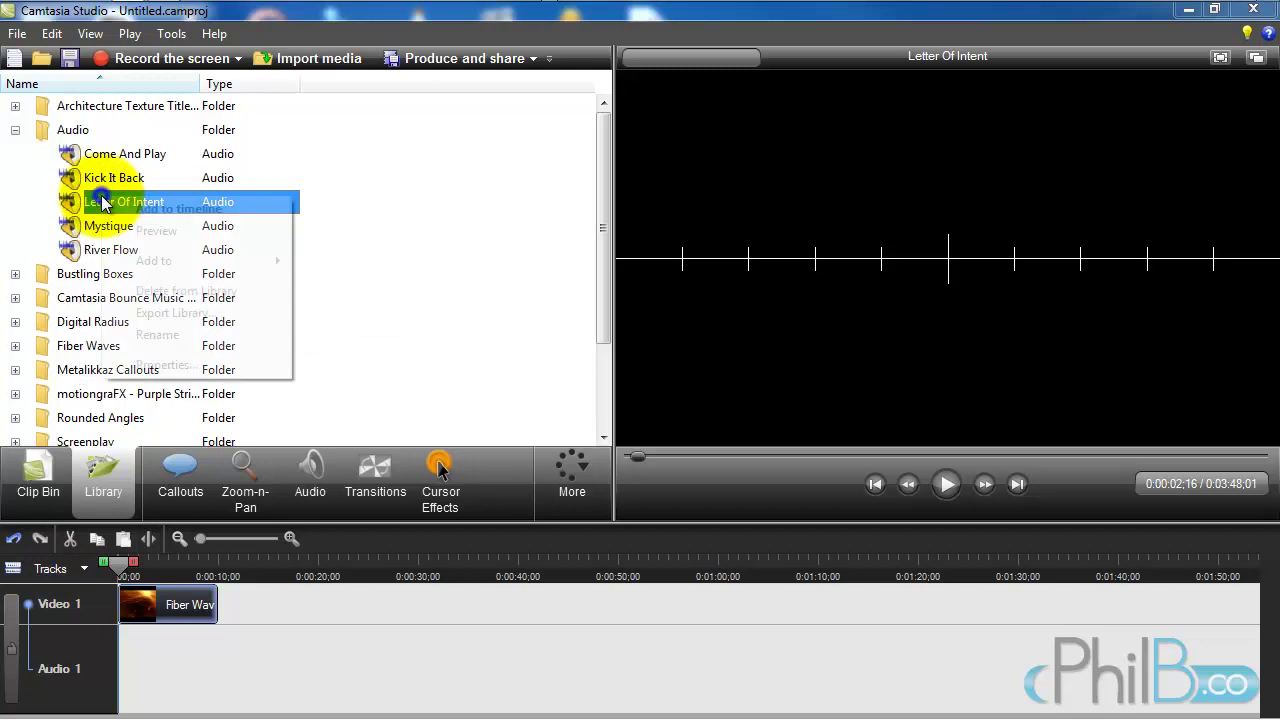
right_click(91, 201)
click(63, 205)
drag(110, 688, 165, 700)
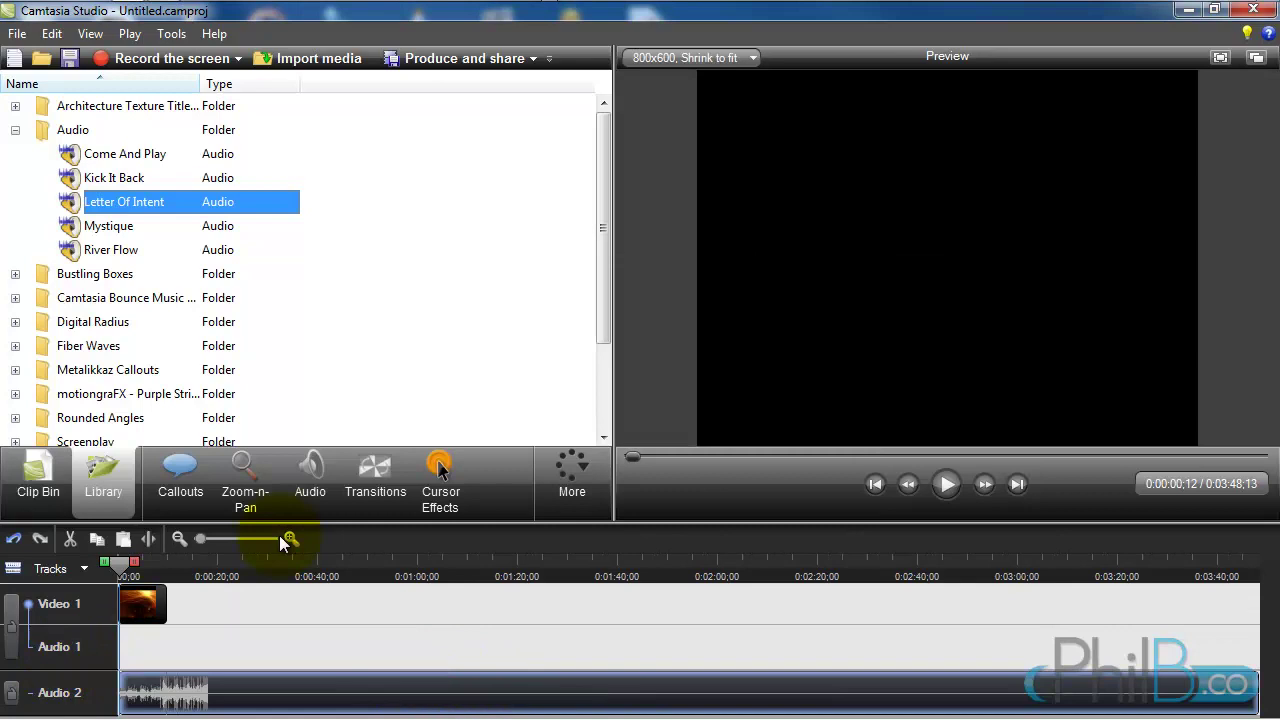
right_click(158, 200)
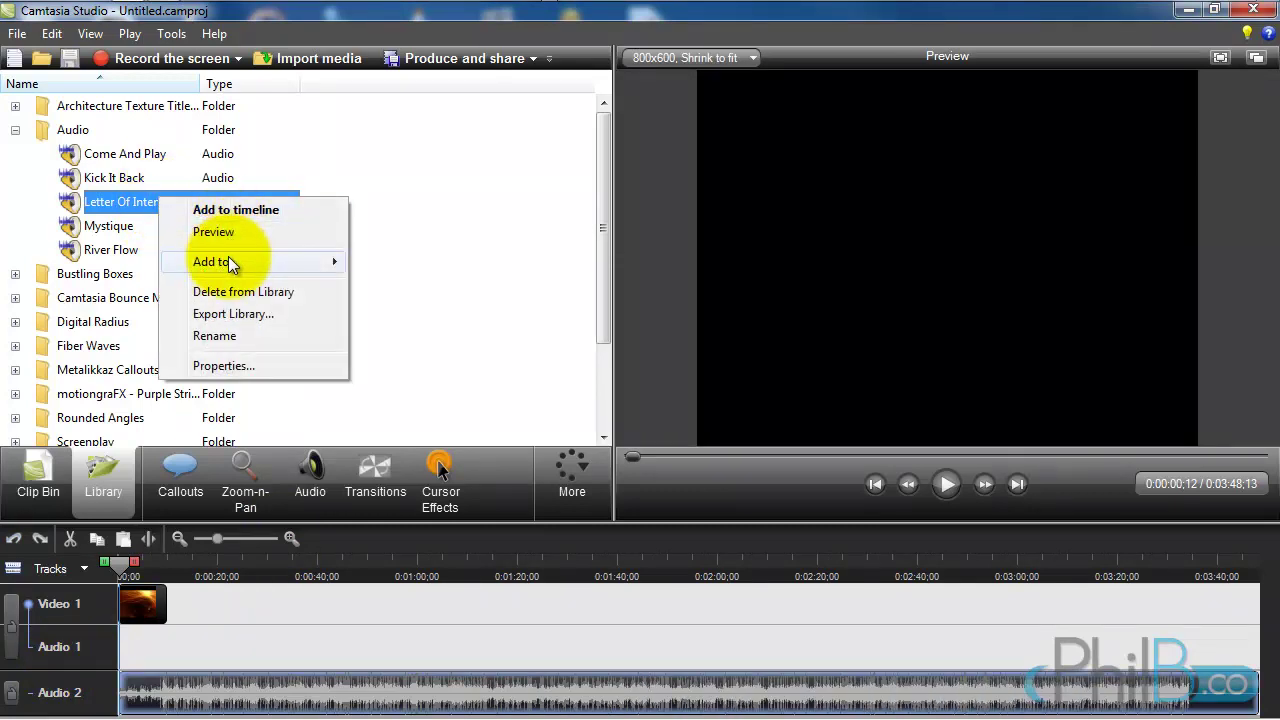
mouse_move(229, 263)
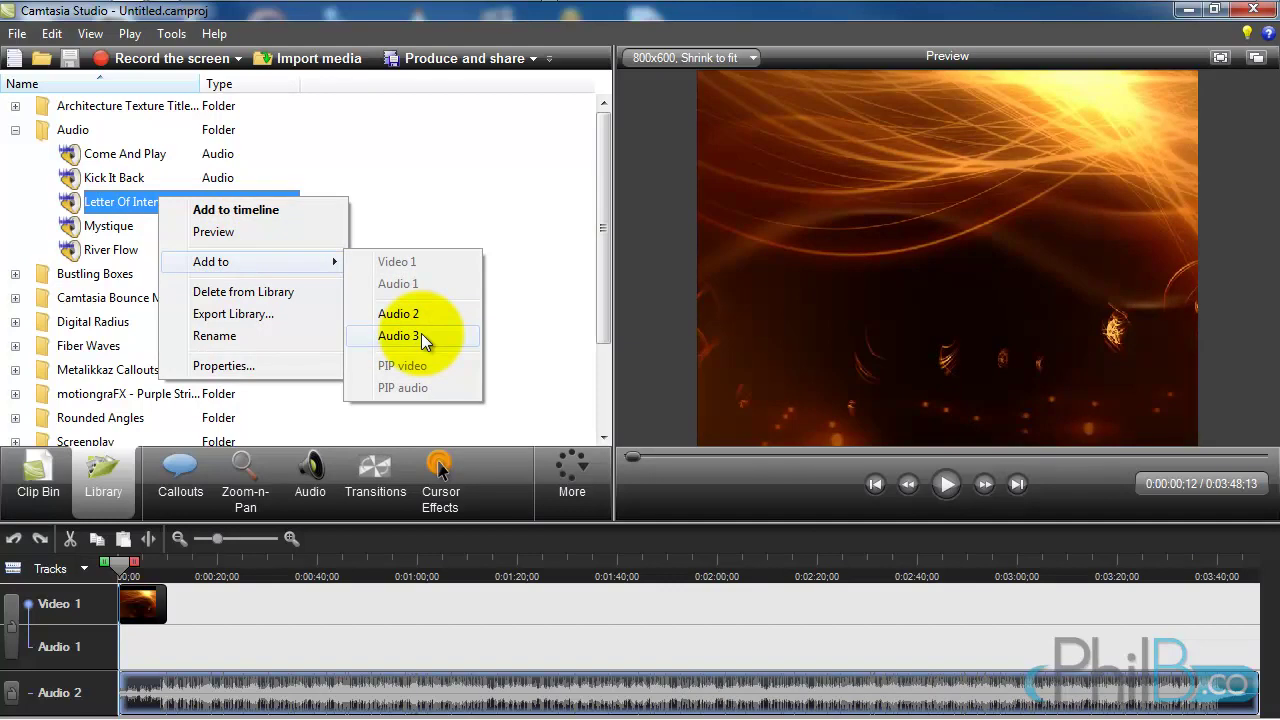
click(752, 484)
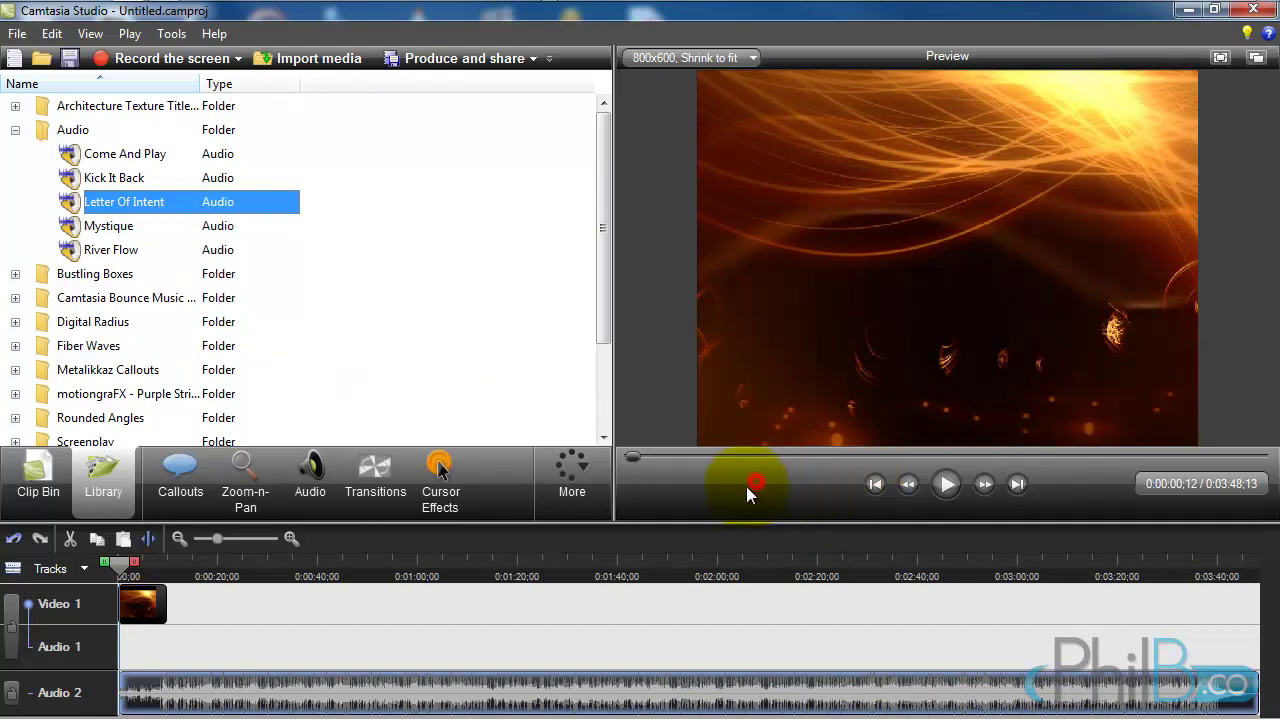
click(29, 606)
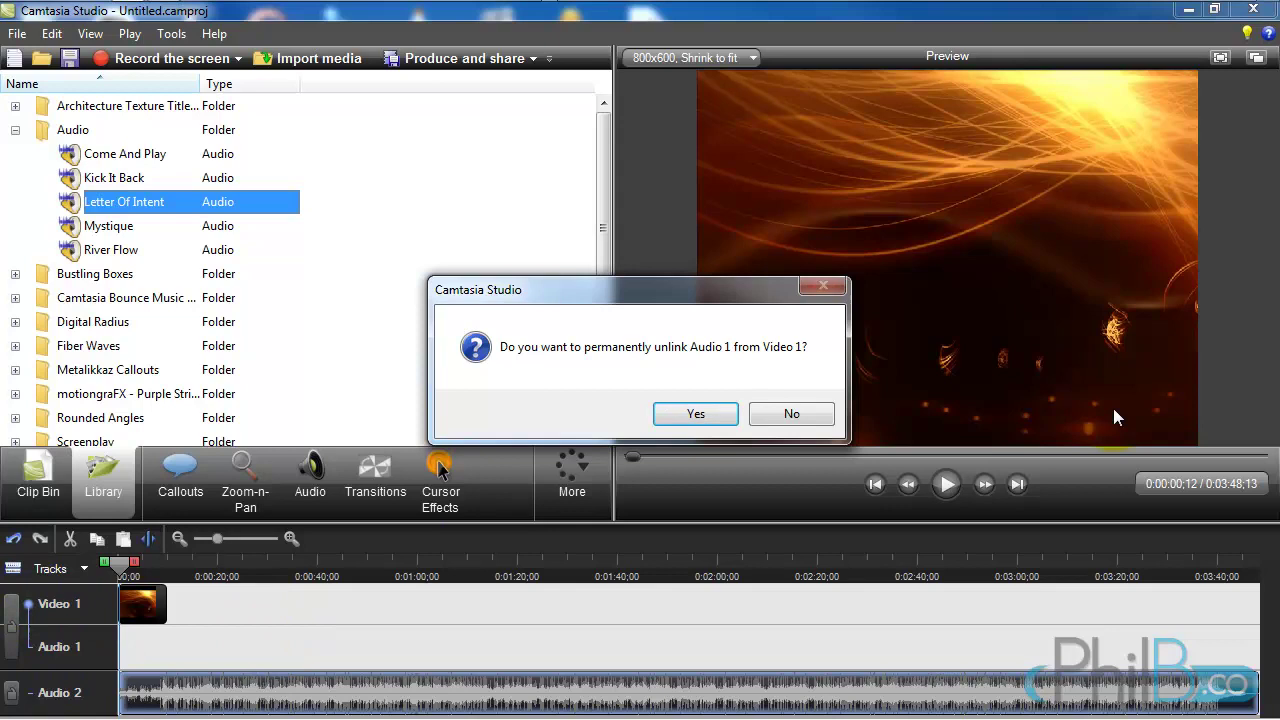
click(792, 413)
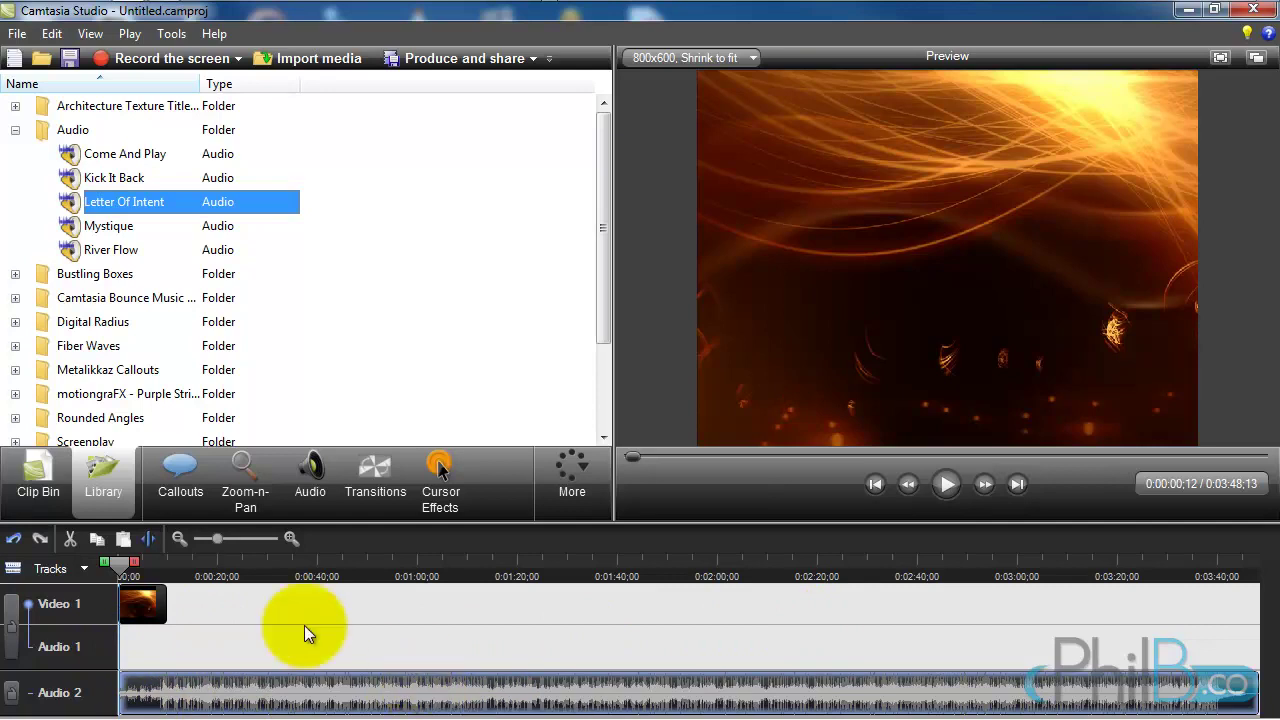
Step: Zoom into the timeline and slide the Audio 2 music clip to start at 0:00
click(290, 539)
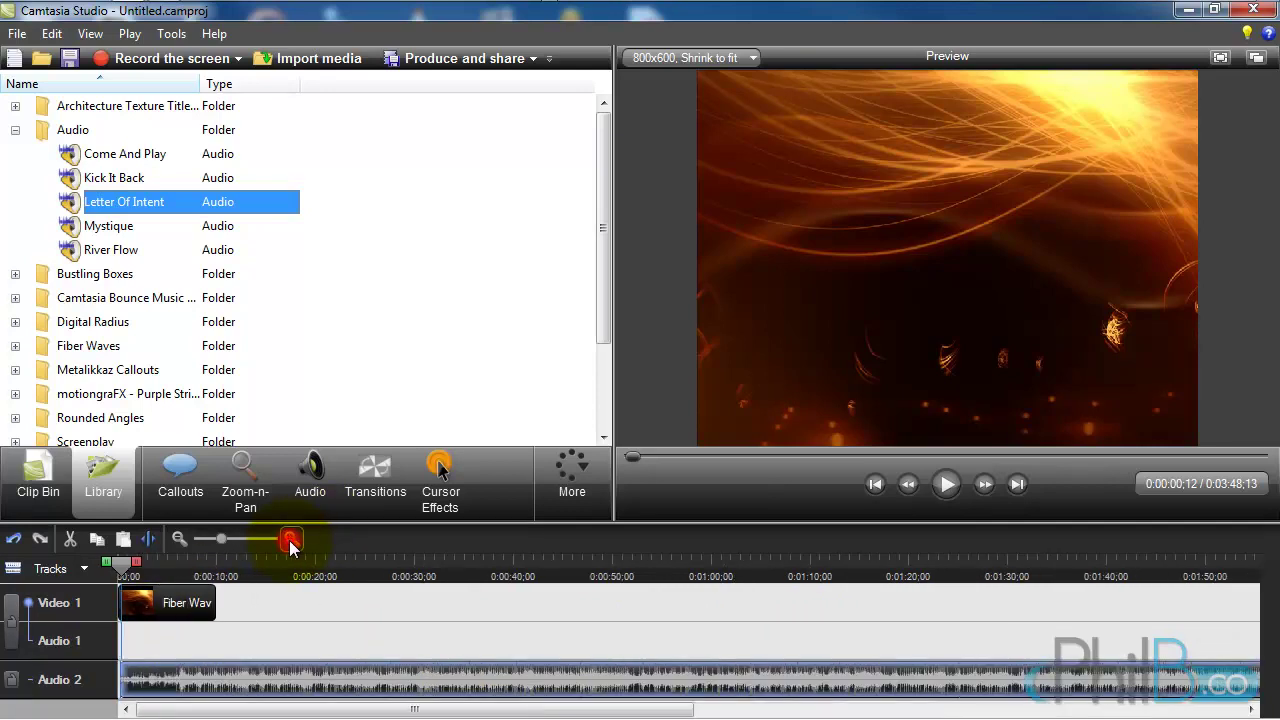
click(290, 539)
click(290, 539)
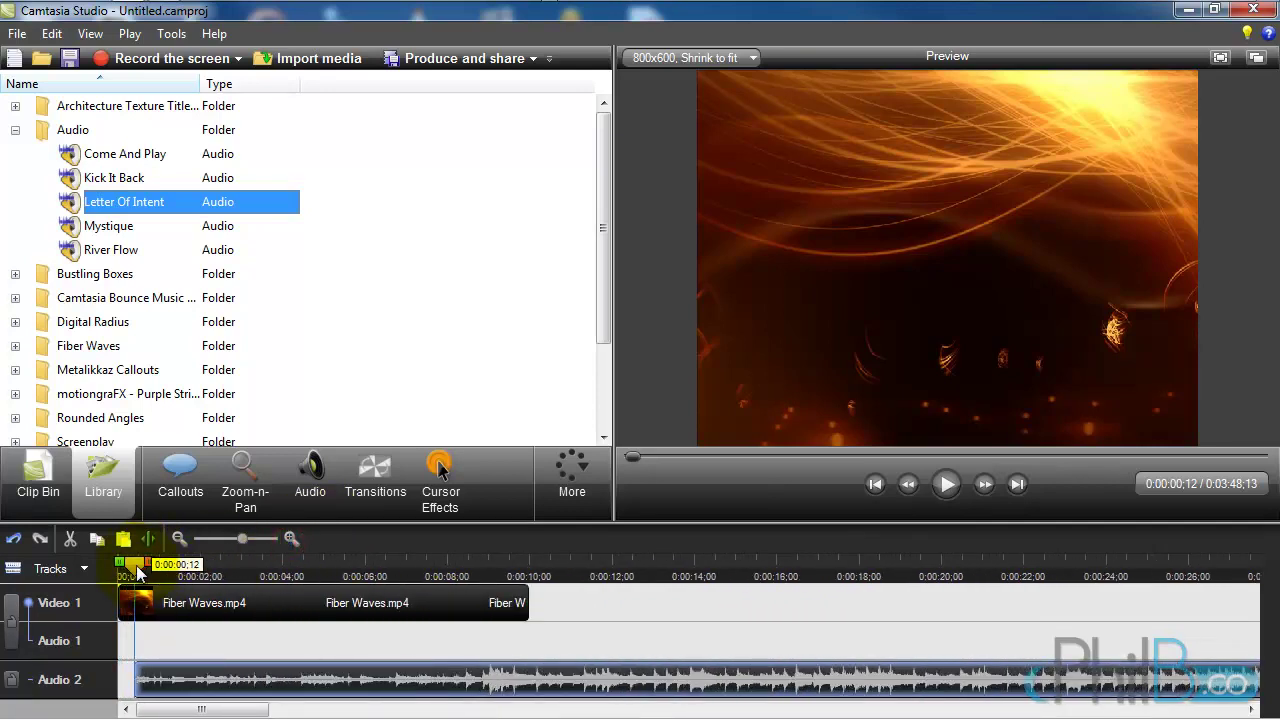
drag(137, 570, 529, 566)
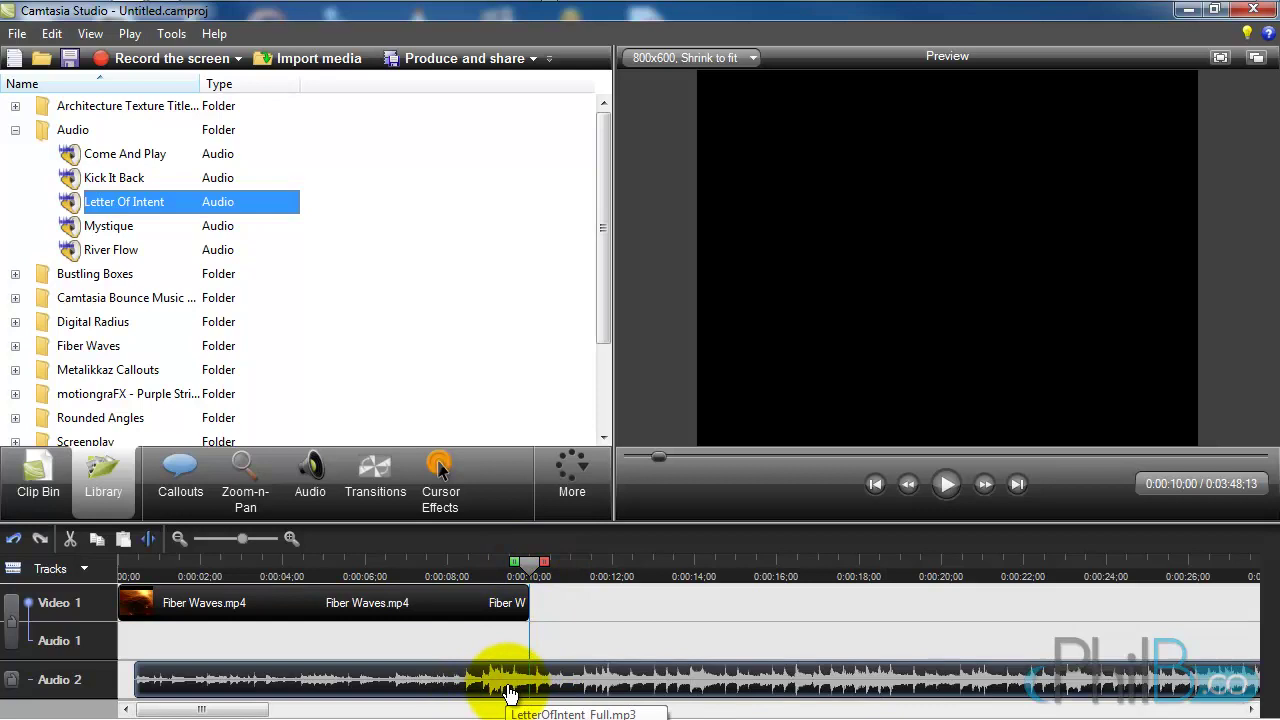
drag(335, 688, 200, 688)
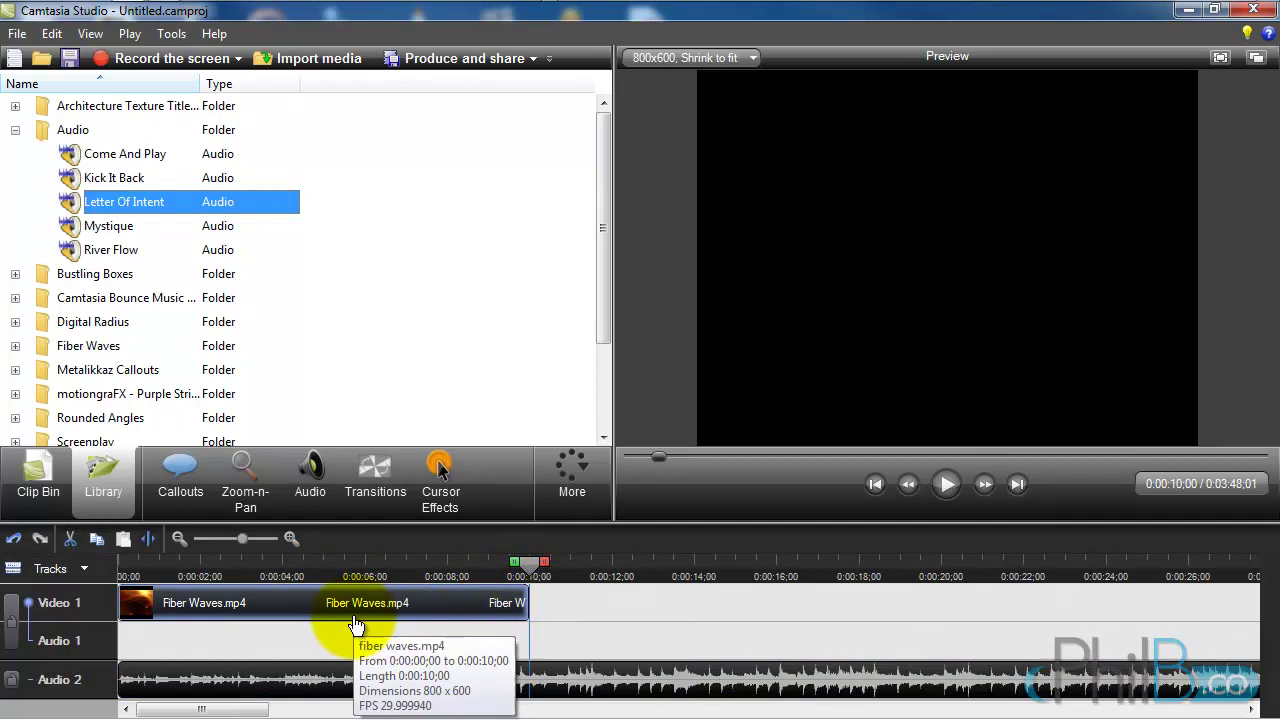
click(340, 701)
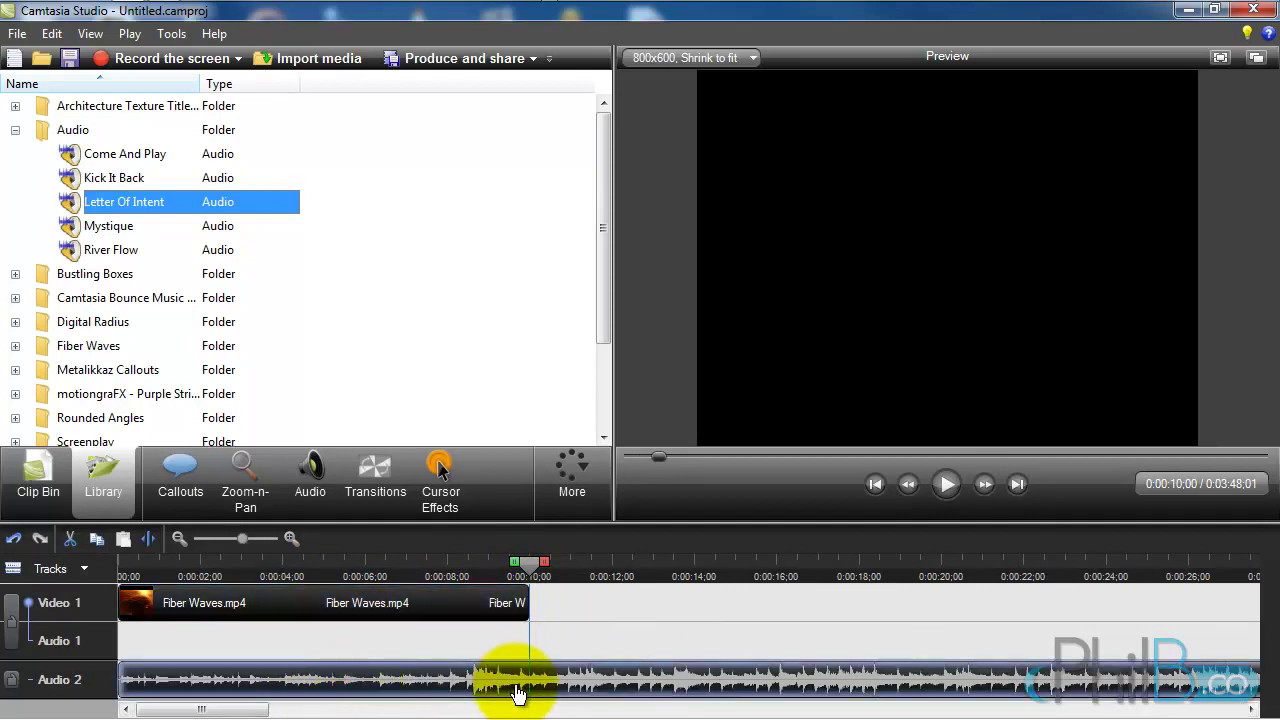
click(52, 34)
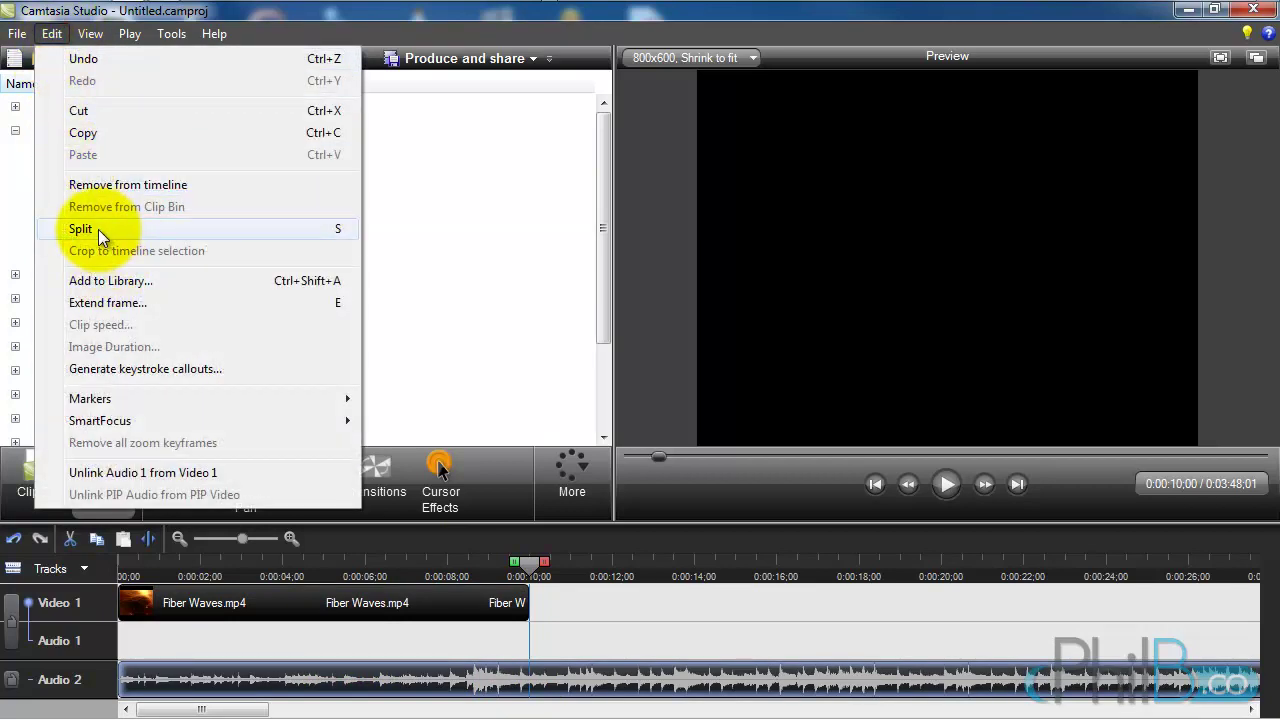
Step: Split the Audio 2 music at 0:00:10 and delete the part after it
click(624, 15)
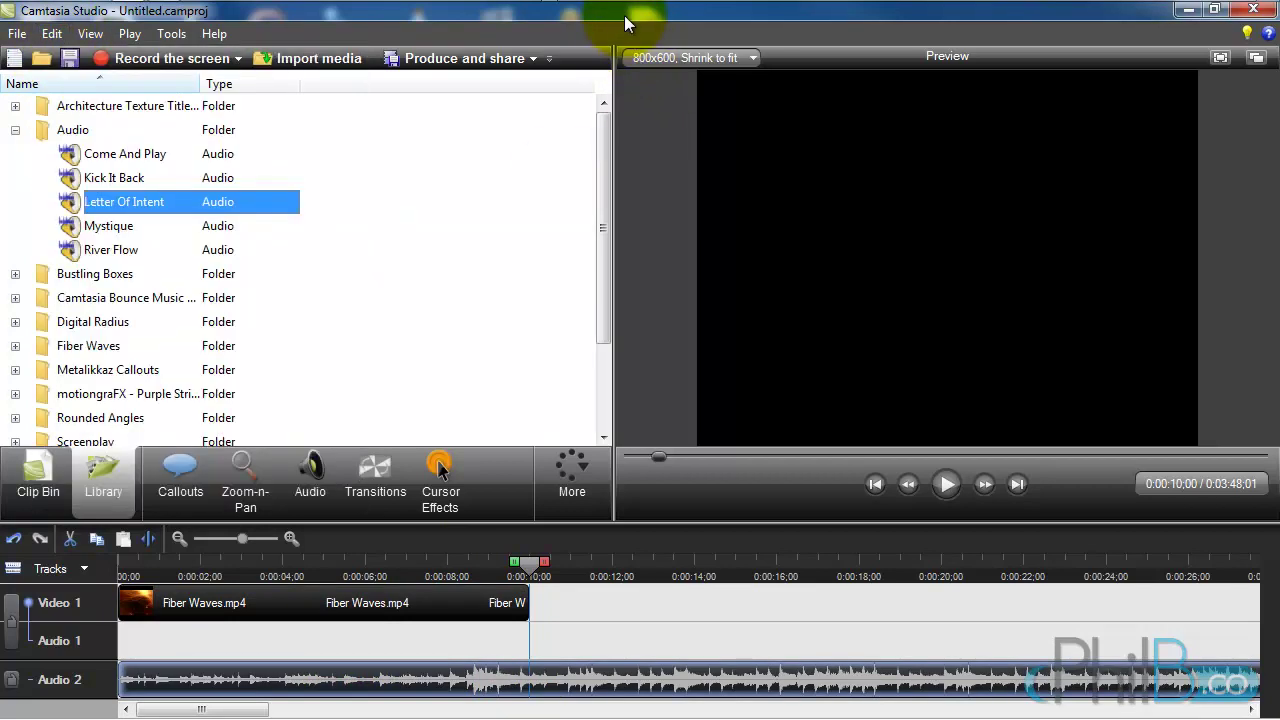
right_click(530, 677)
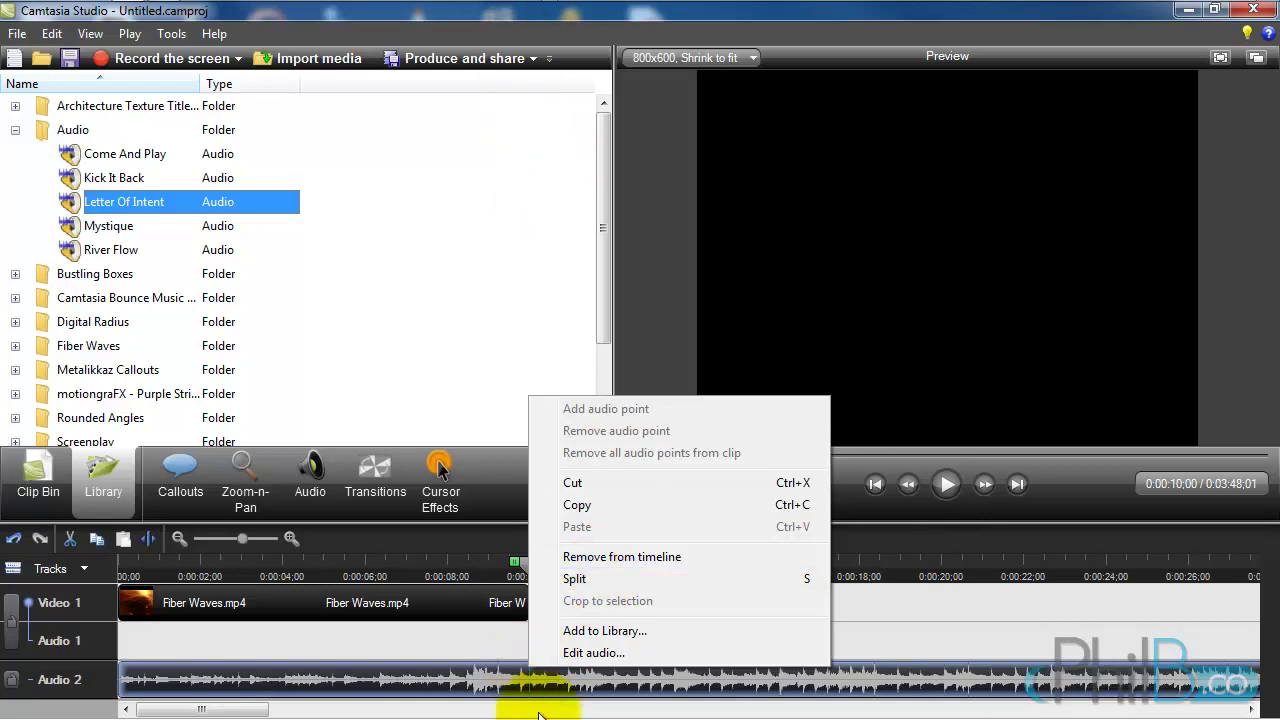
right_click(492, 689)
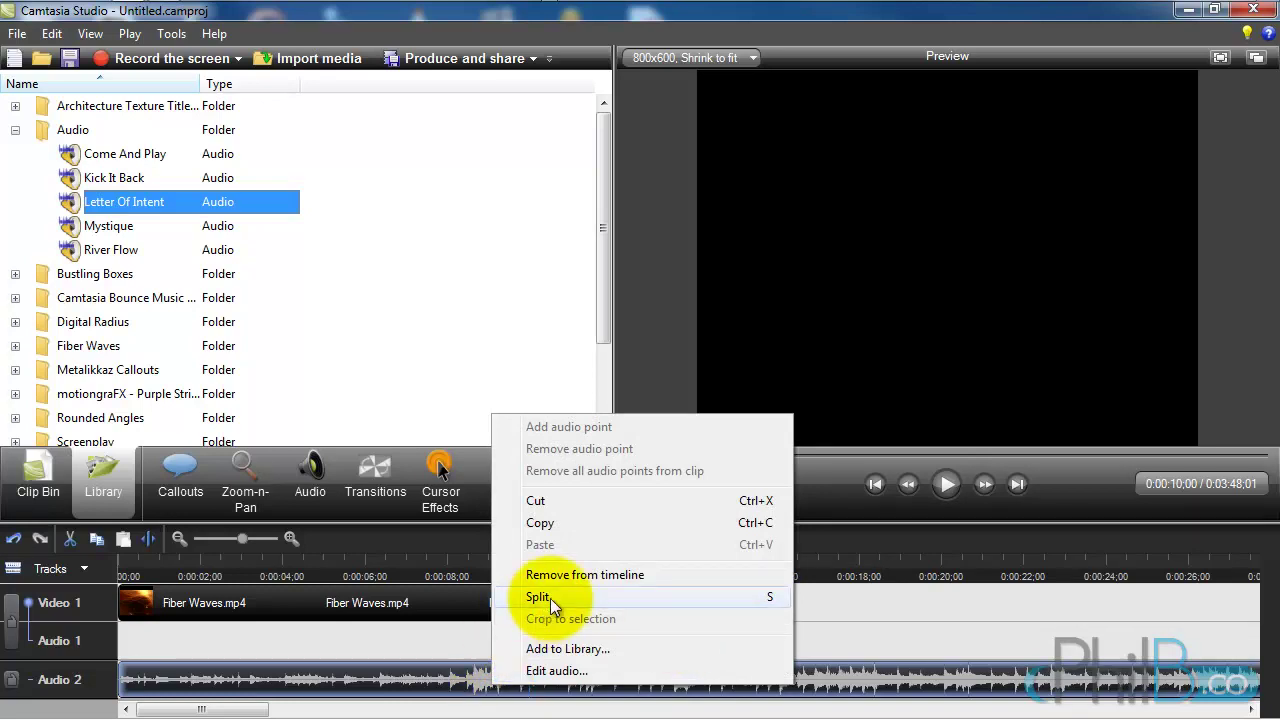
click(504, 178)
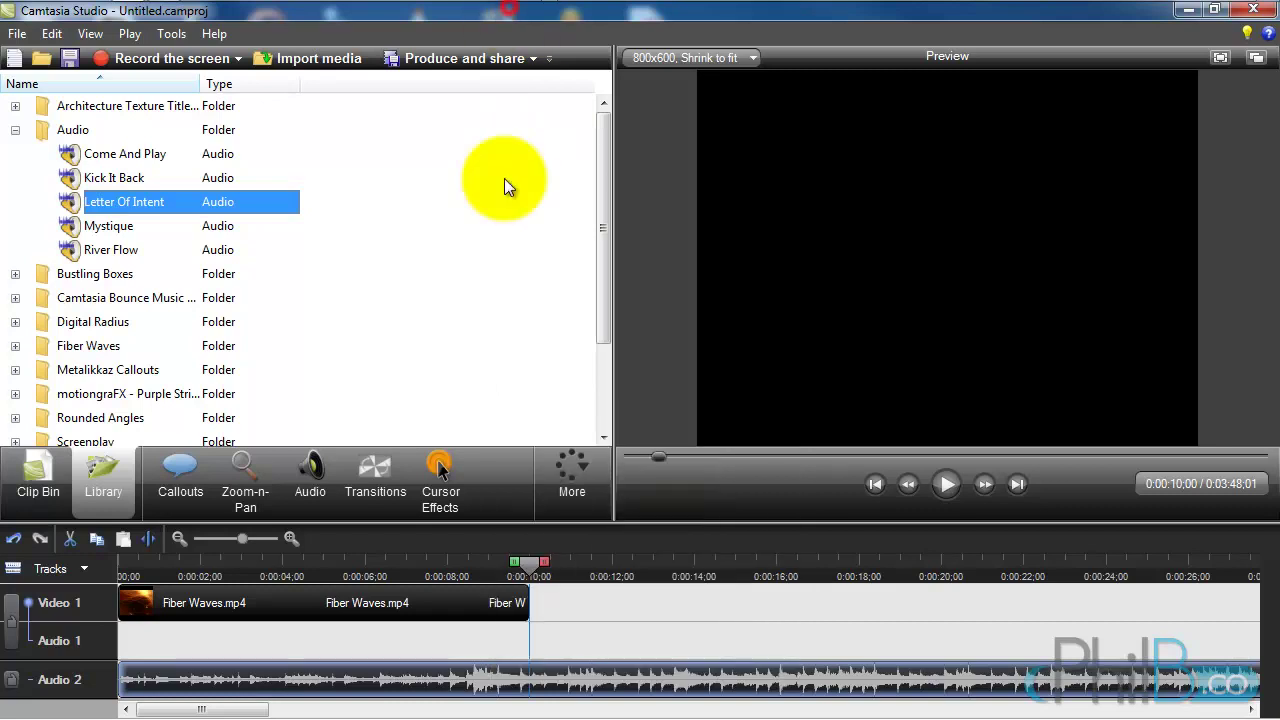
click(532, 690)
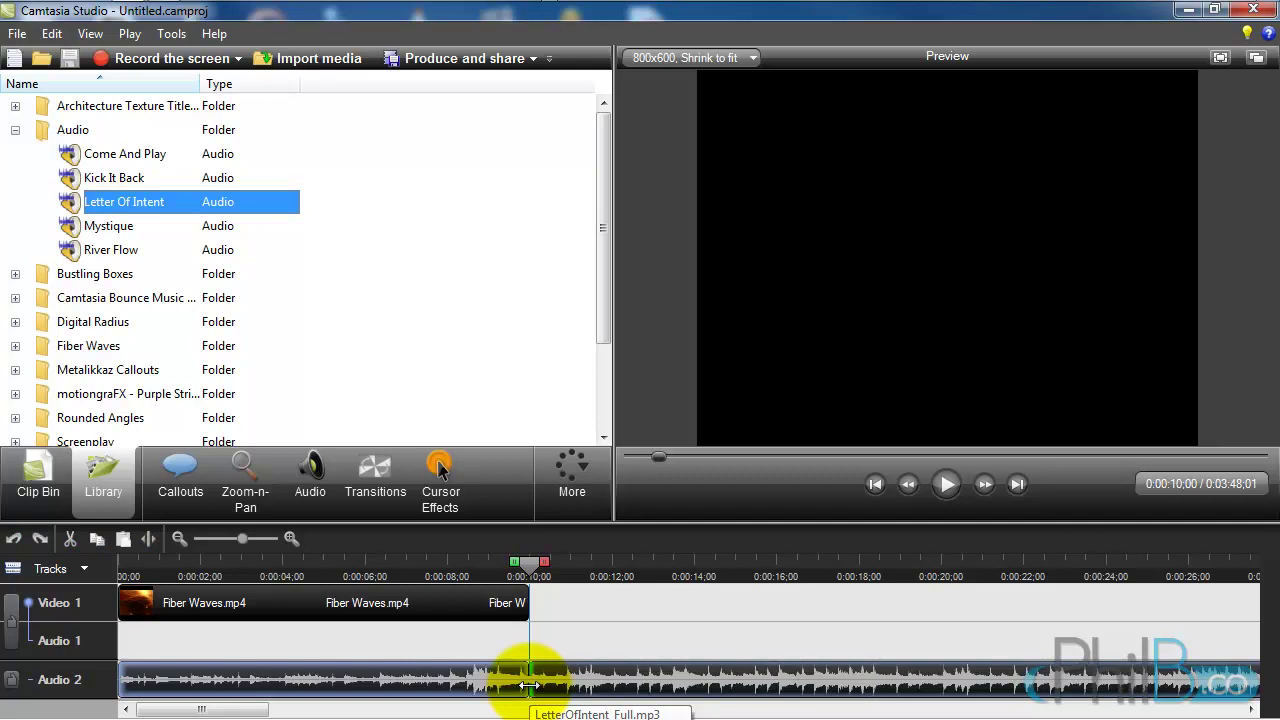
key(s)
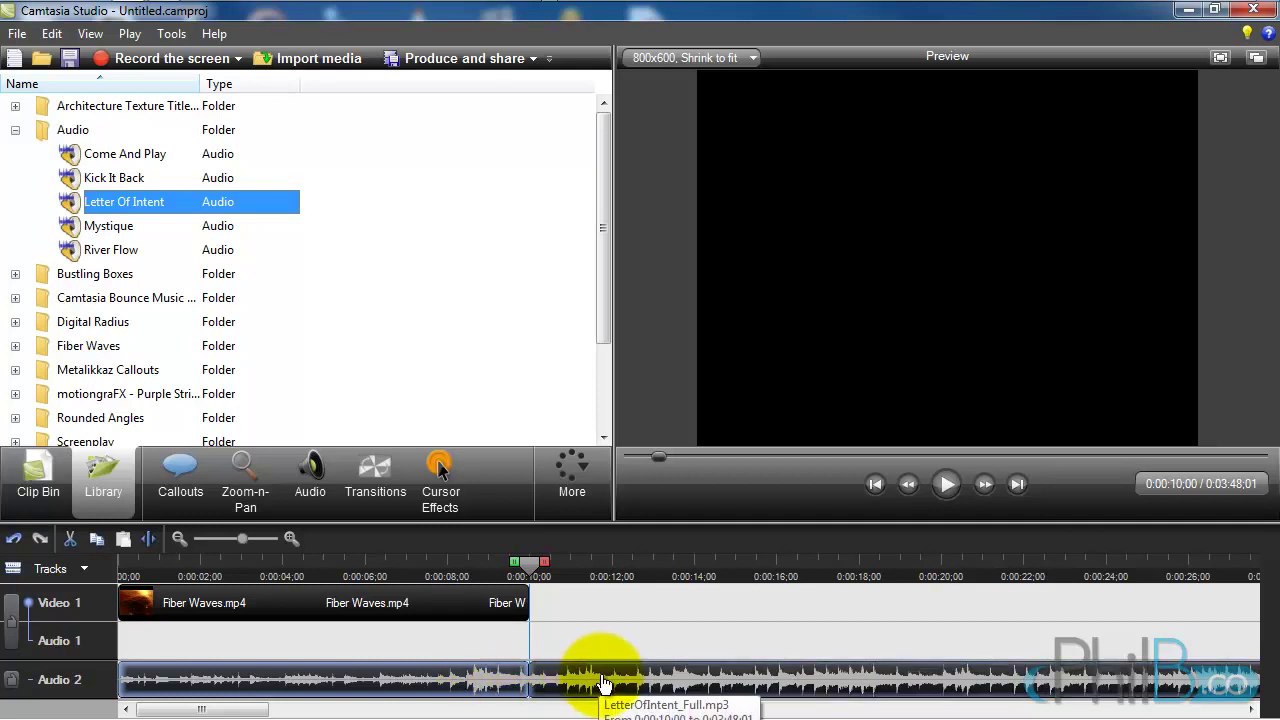
click(495, 688)
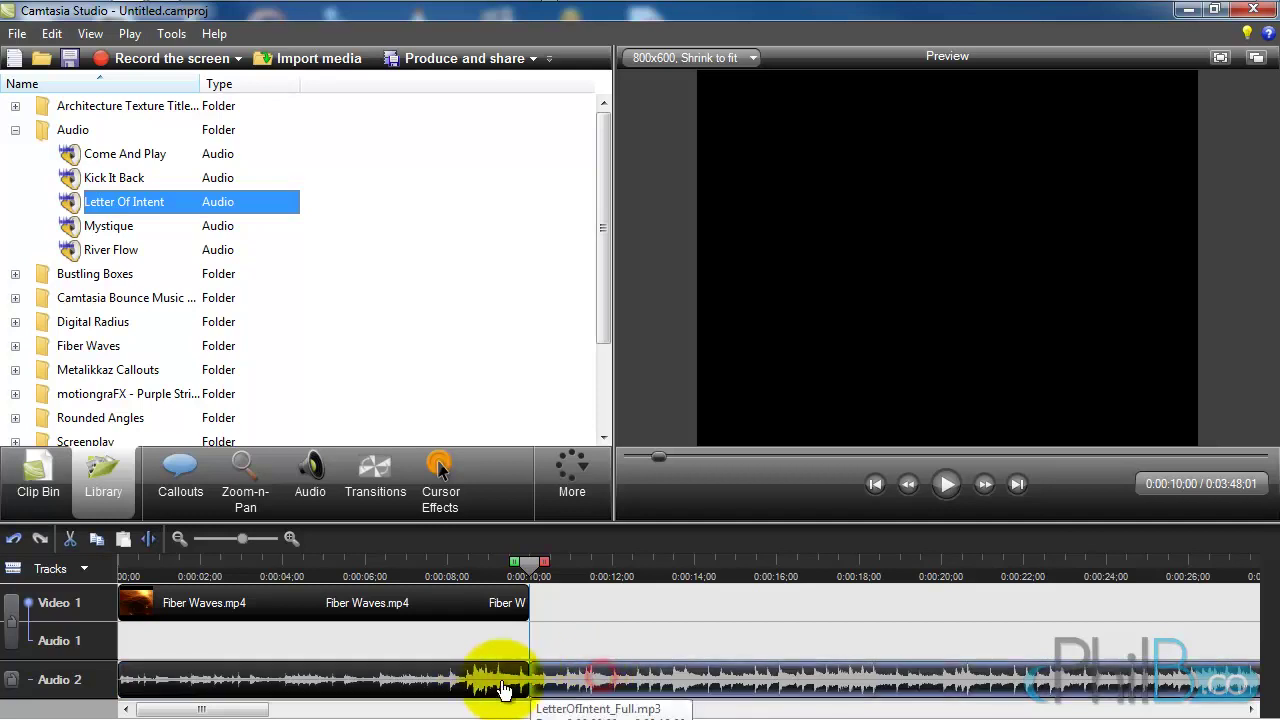
click(620, 688)
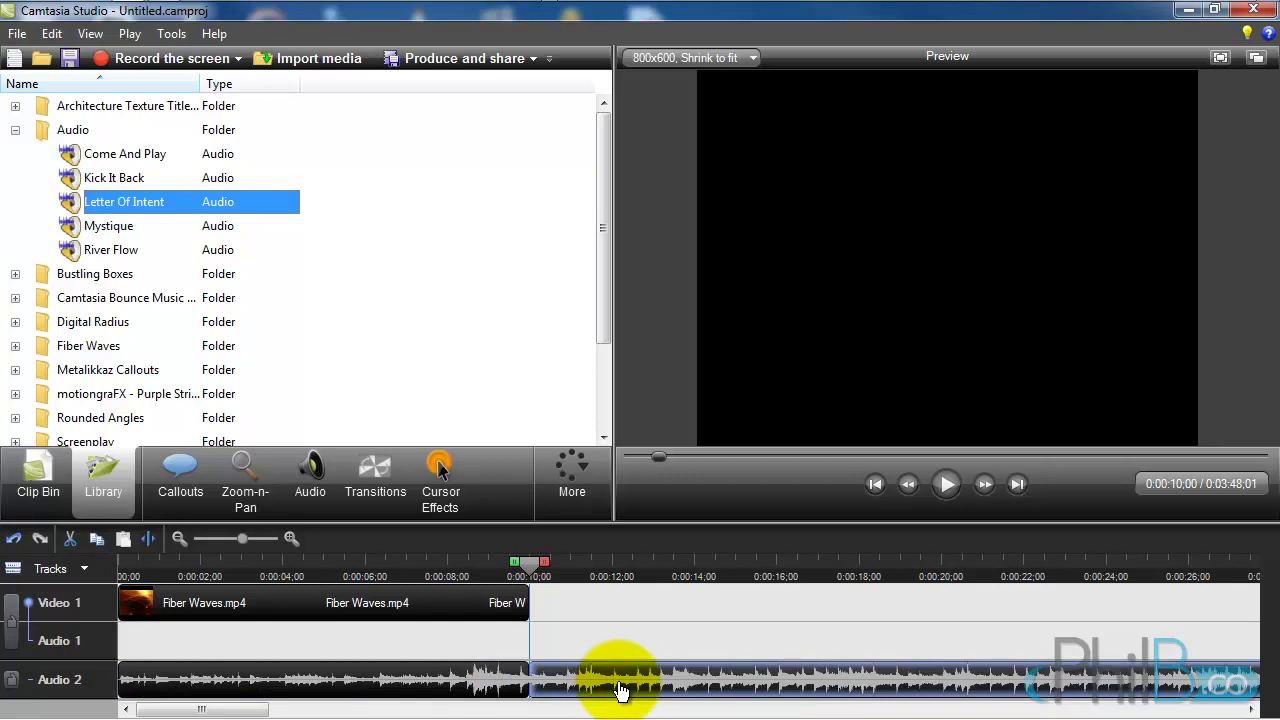
key(Delete)
Step: Select the remaining audio clip and adjust the timeline zoom
click(457, 686)
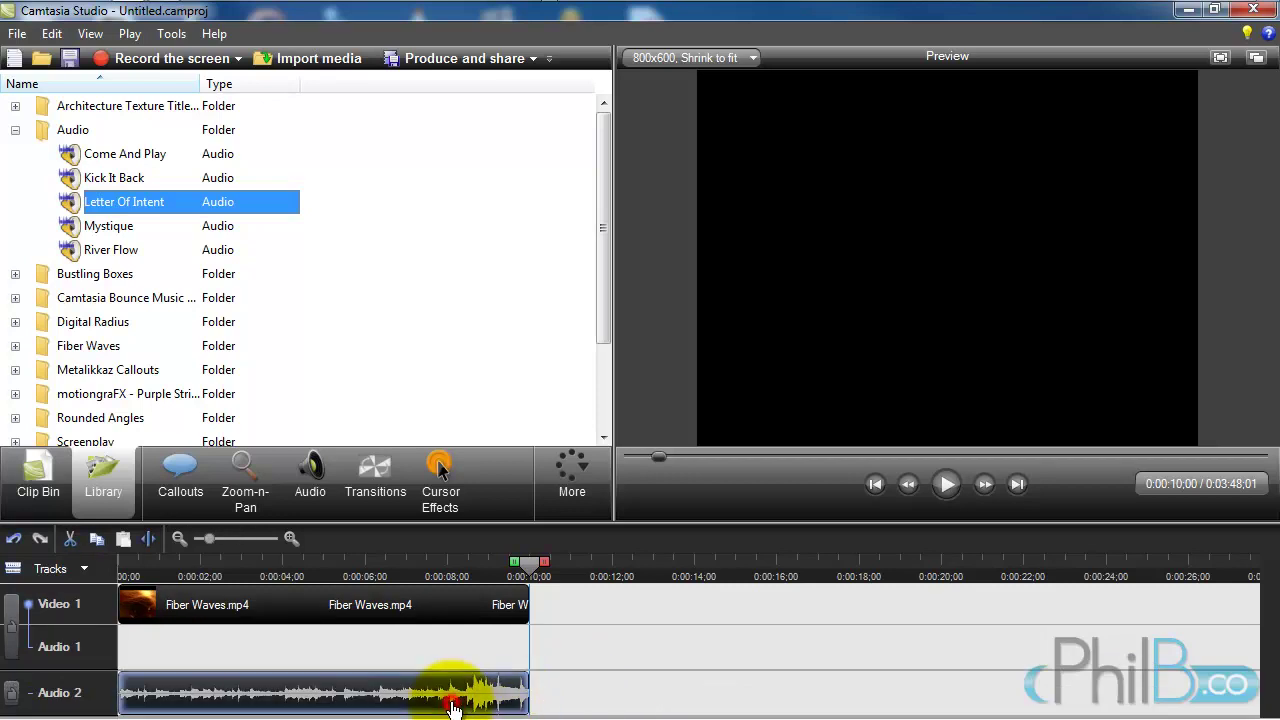
click(291, 539)
click(291, 539)
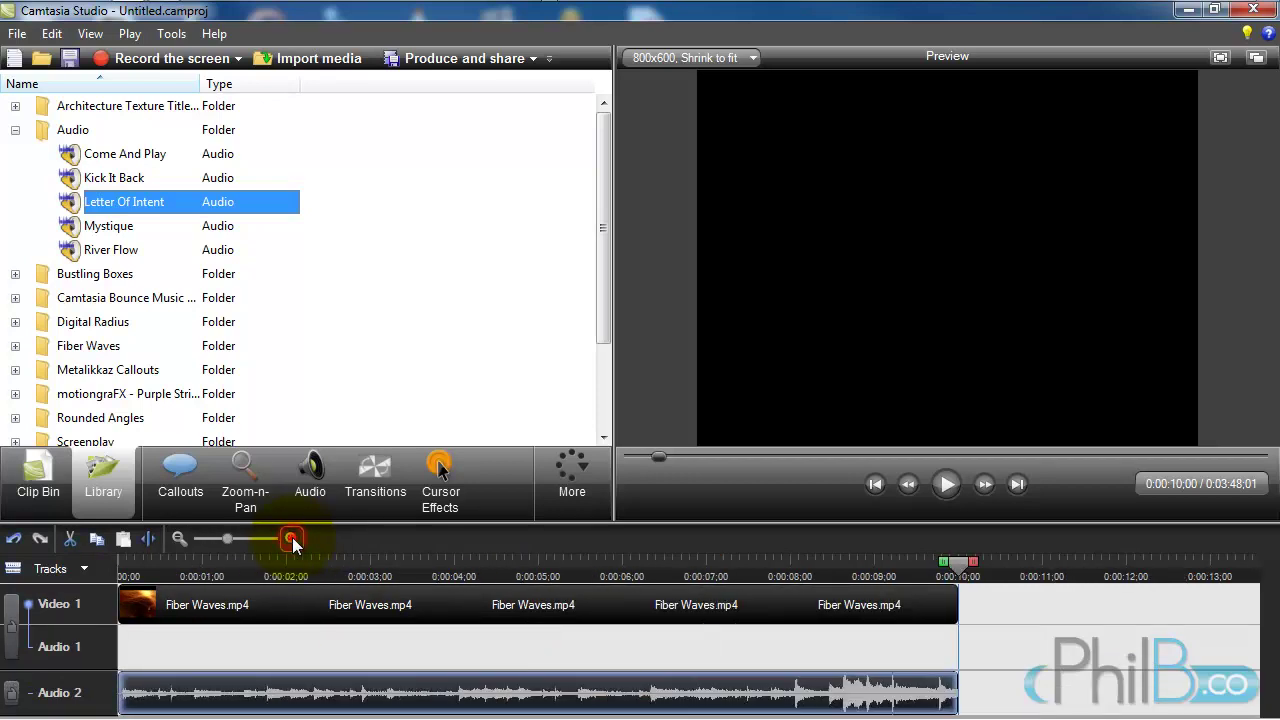
click(291, 539)
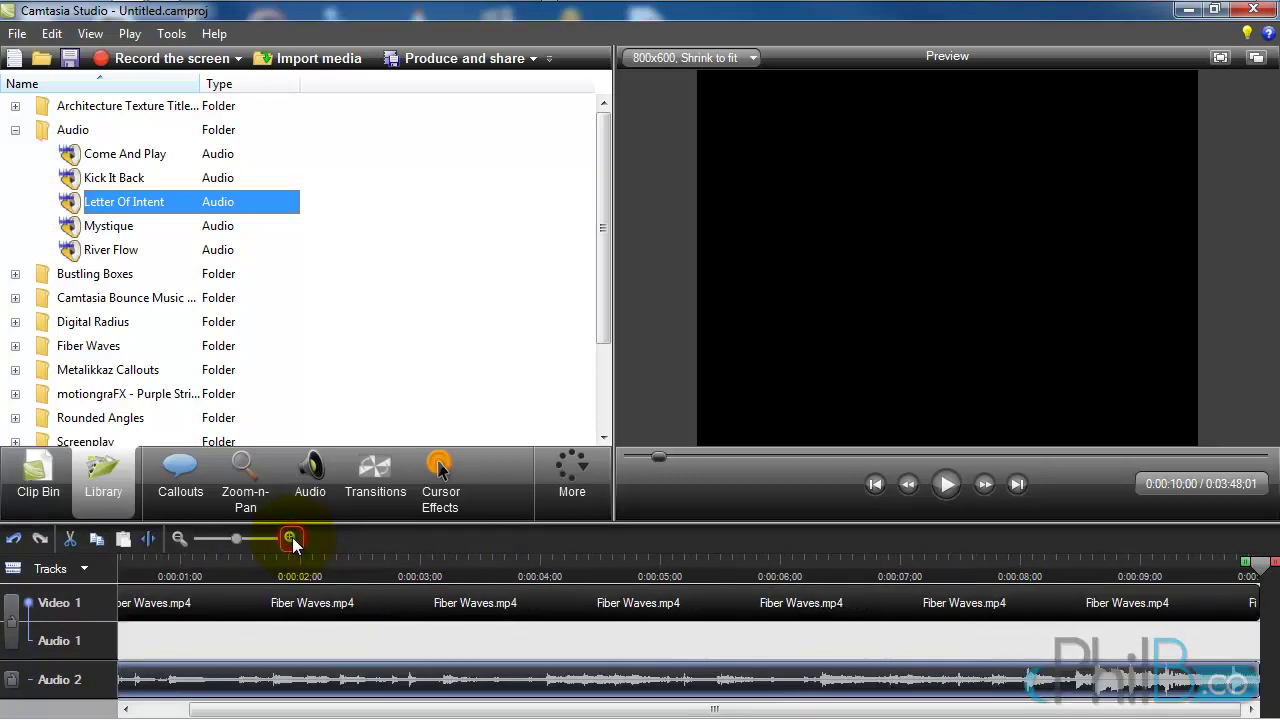
click(179, 539)
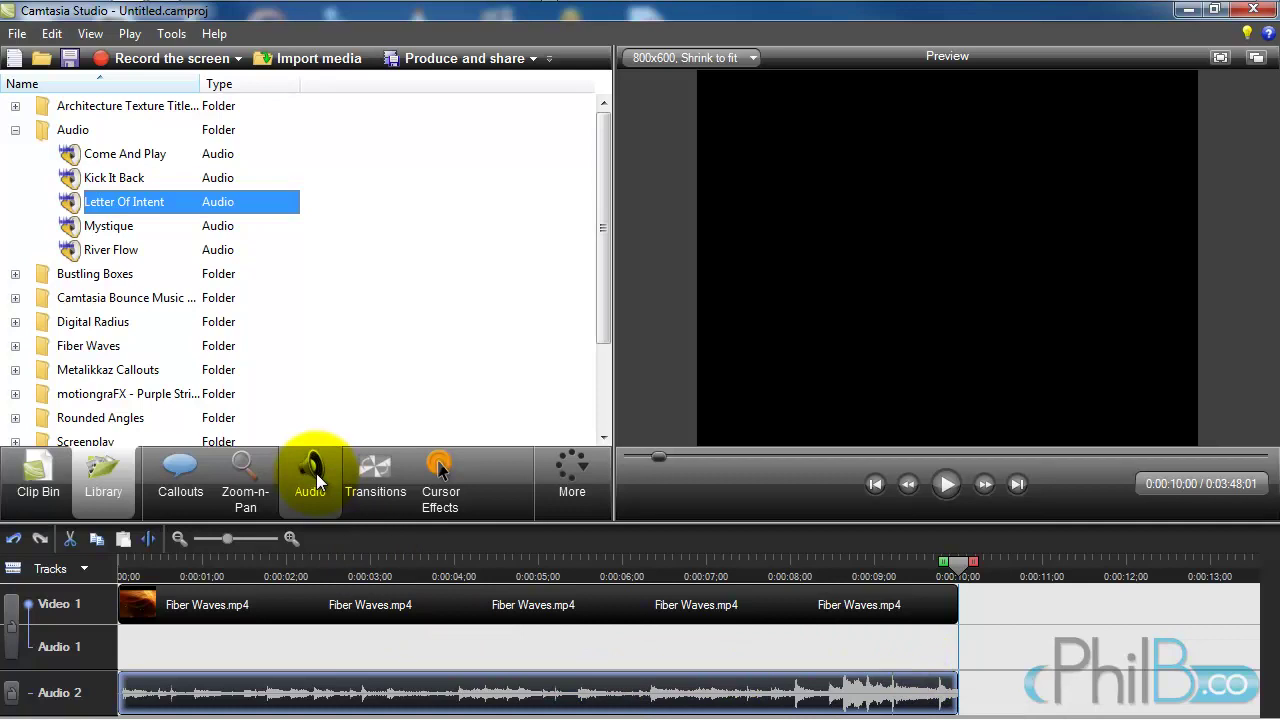
Step: Add a fade-out to the end of the trimmed audio clip through Edit audio
right_click(463, 692)
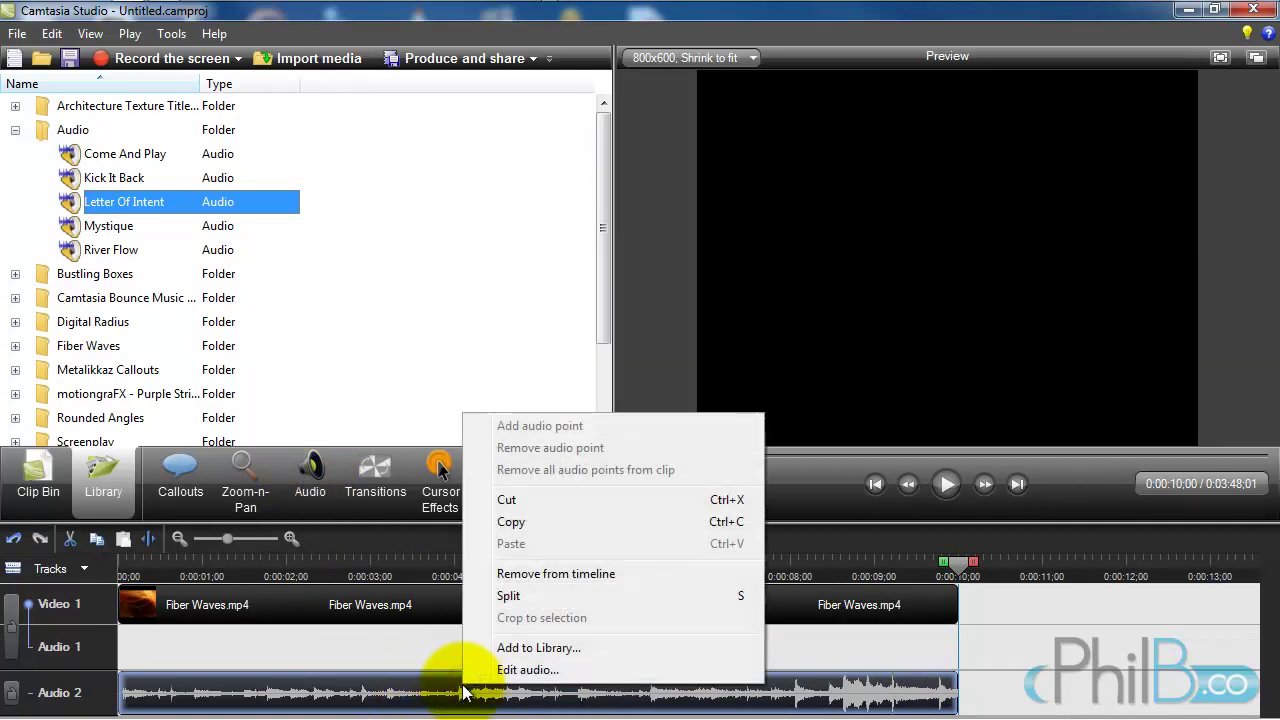
click(527, 672)
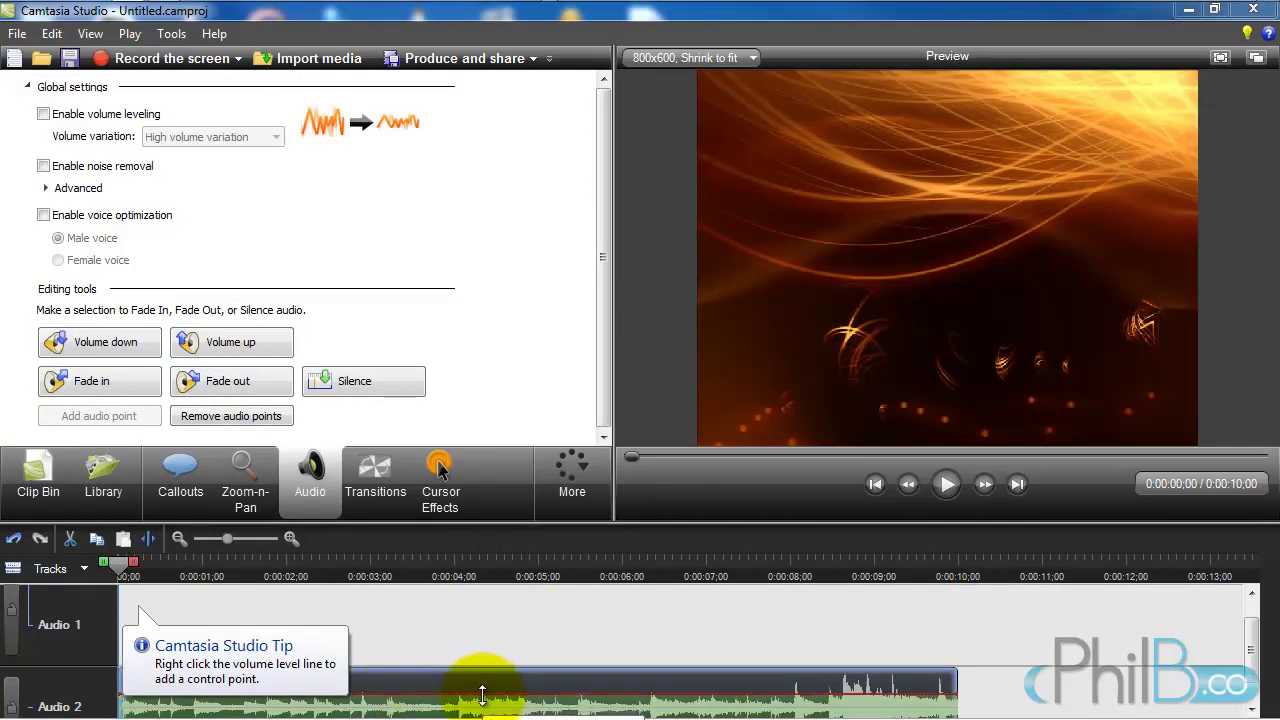
drag(482, 693, 482, 692)
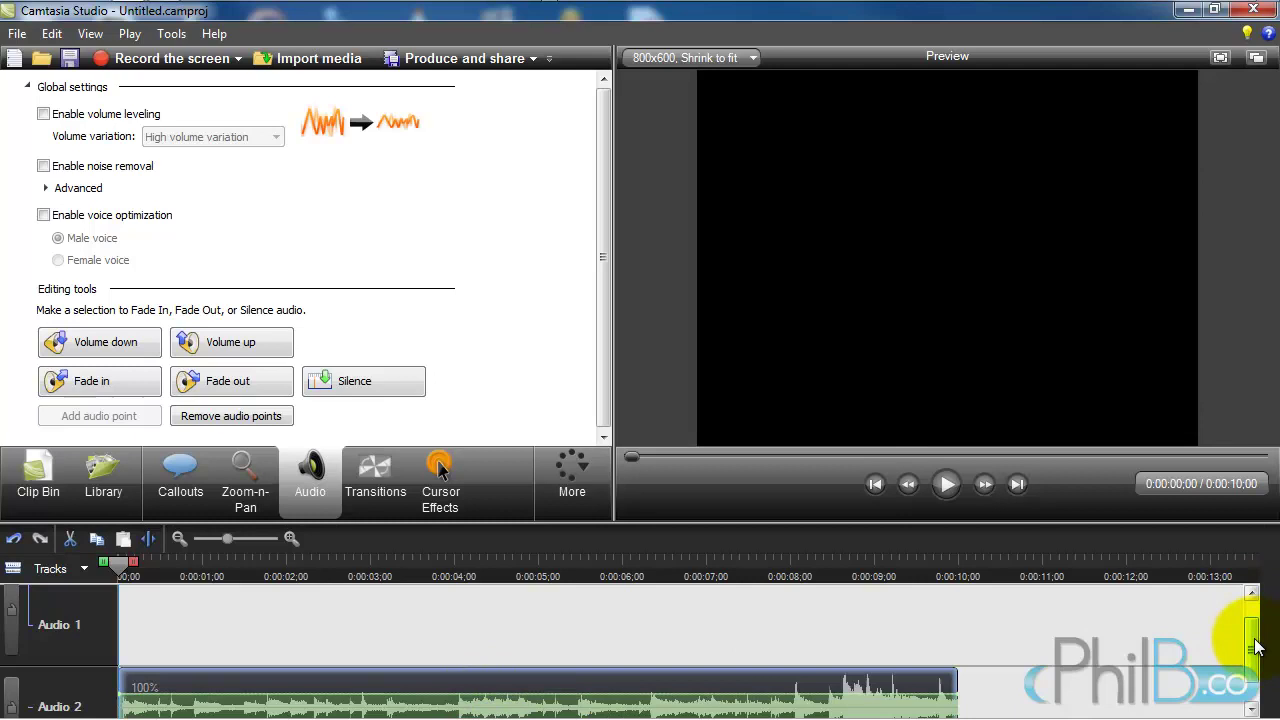
drag(1250, 643, 1250, 692)
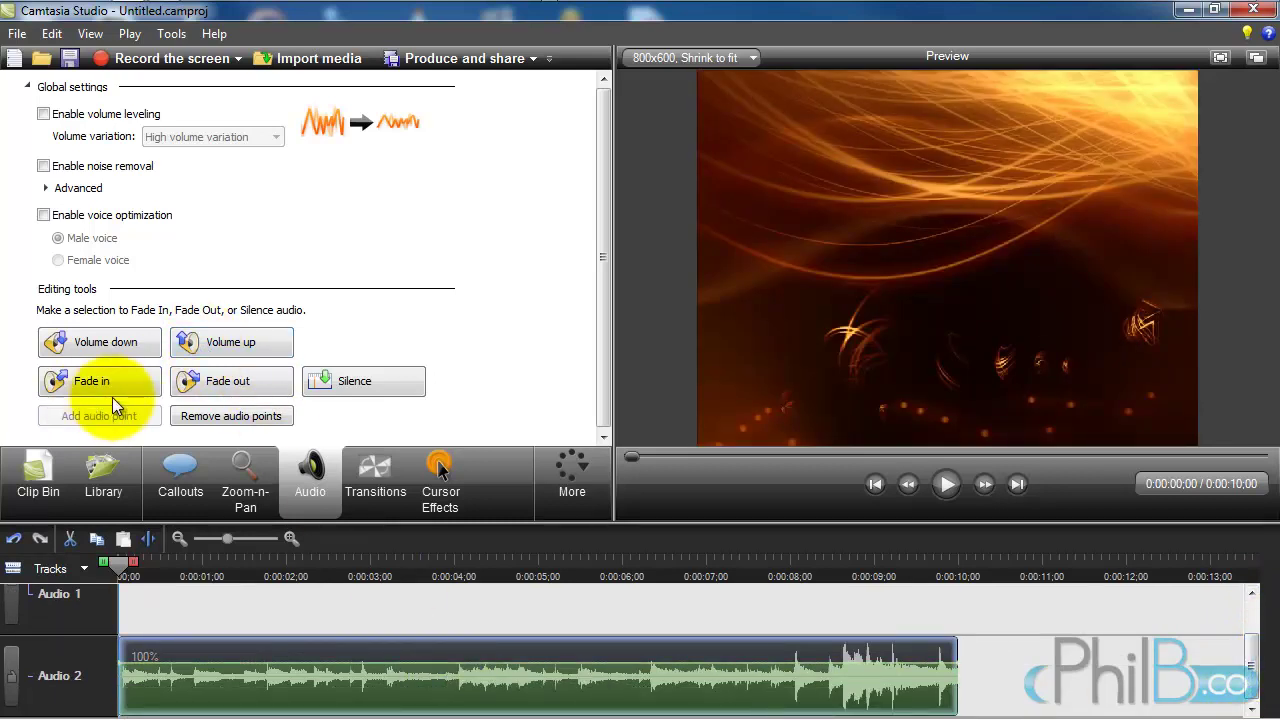
click(224, 385)
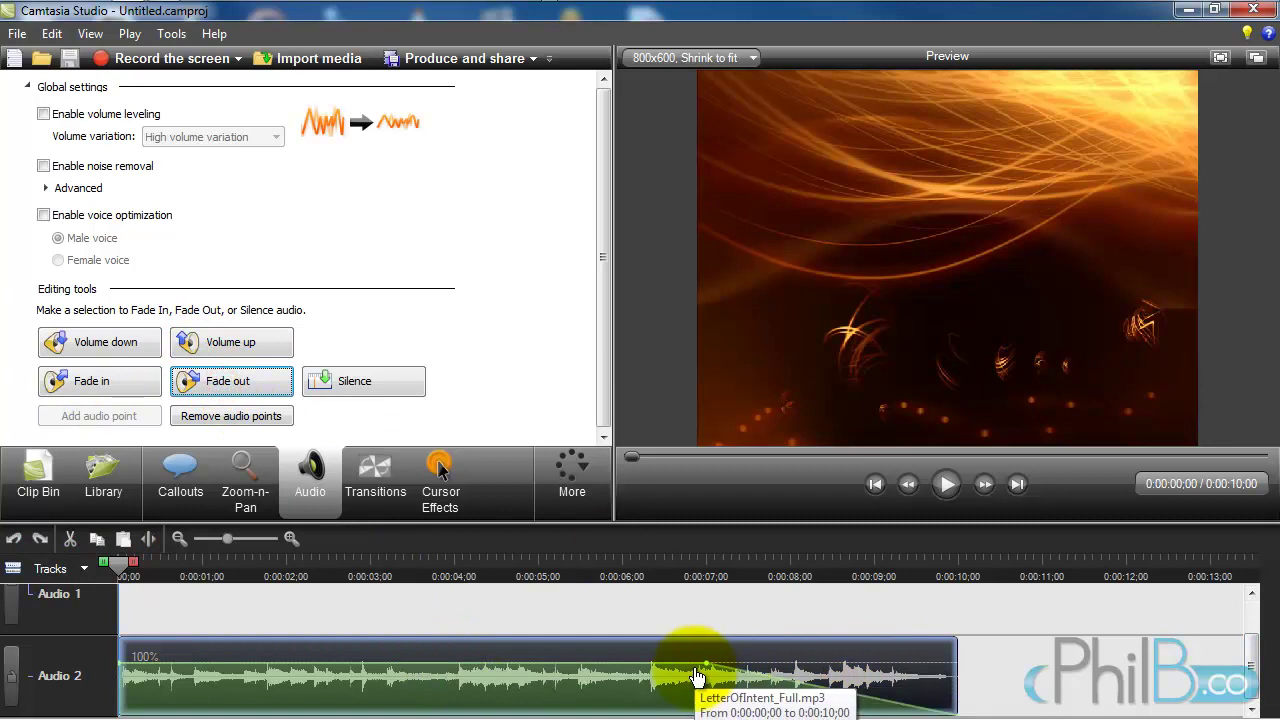
Step: Move the fade-out start to 0:00:08;18 and play the ending to check it
click(624, 566)
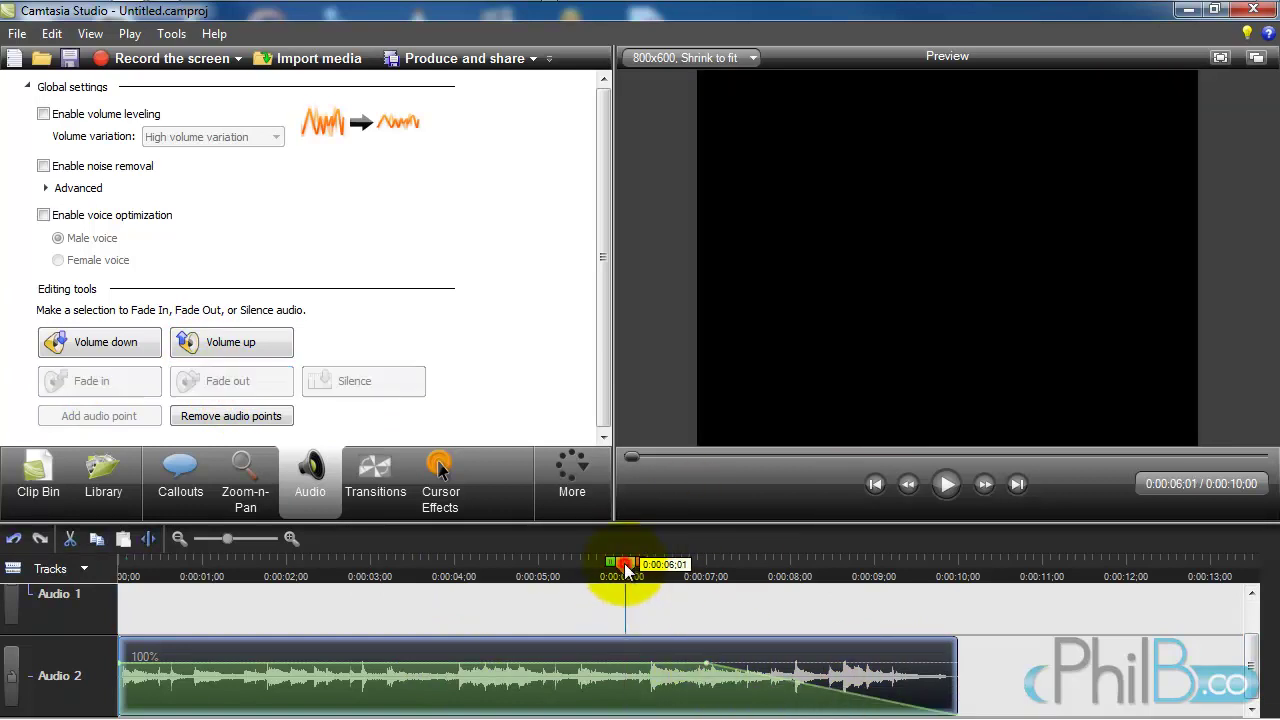
key(space)
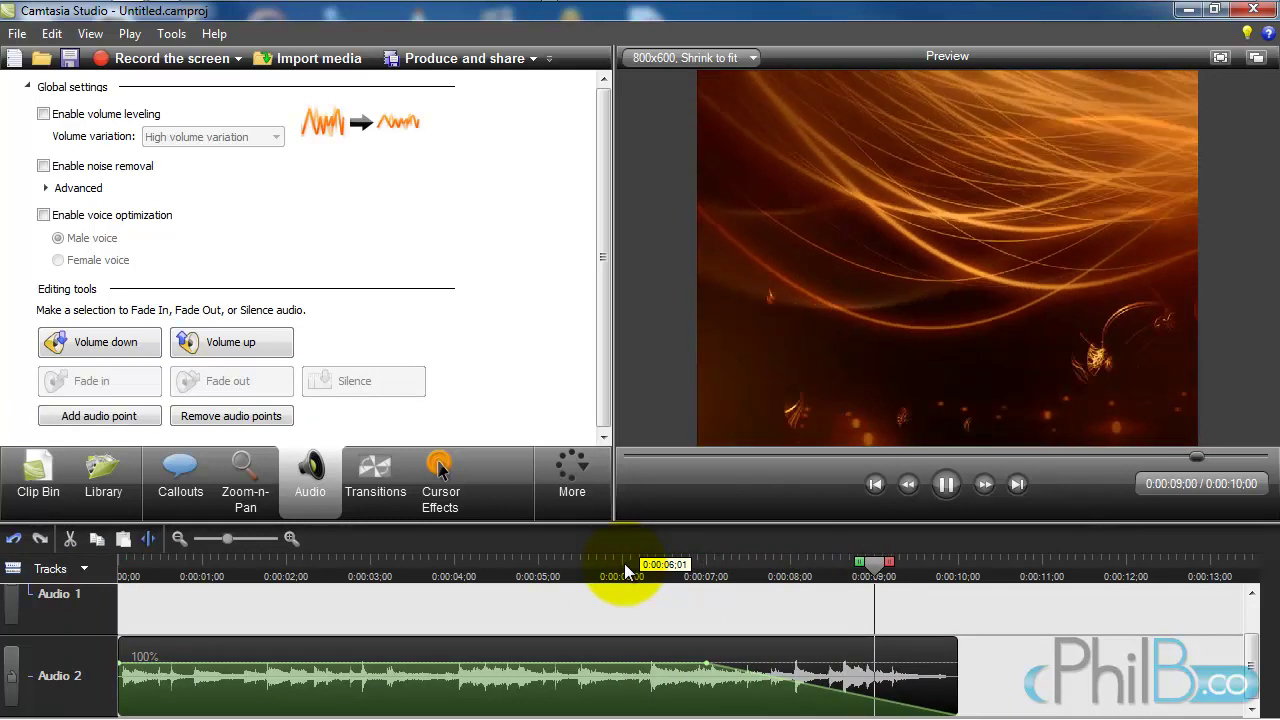
mouse_move(706, 662)
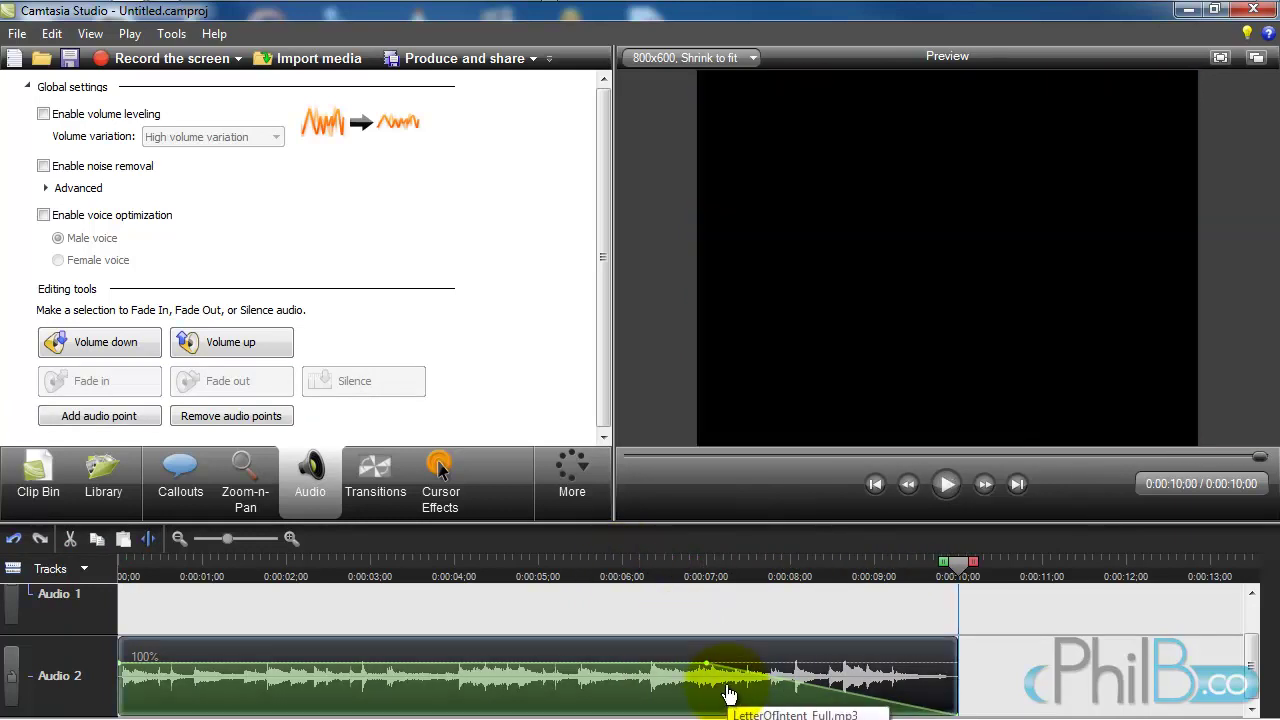
drag(706, 662, 844, 660)
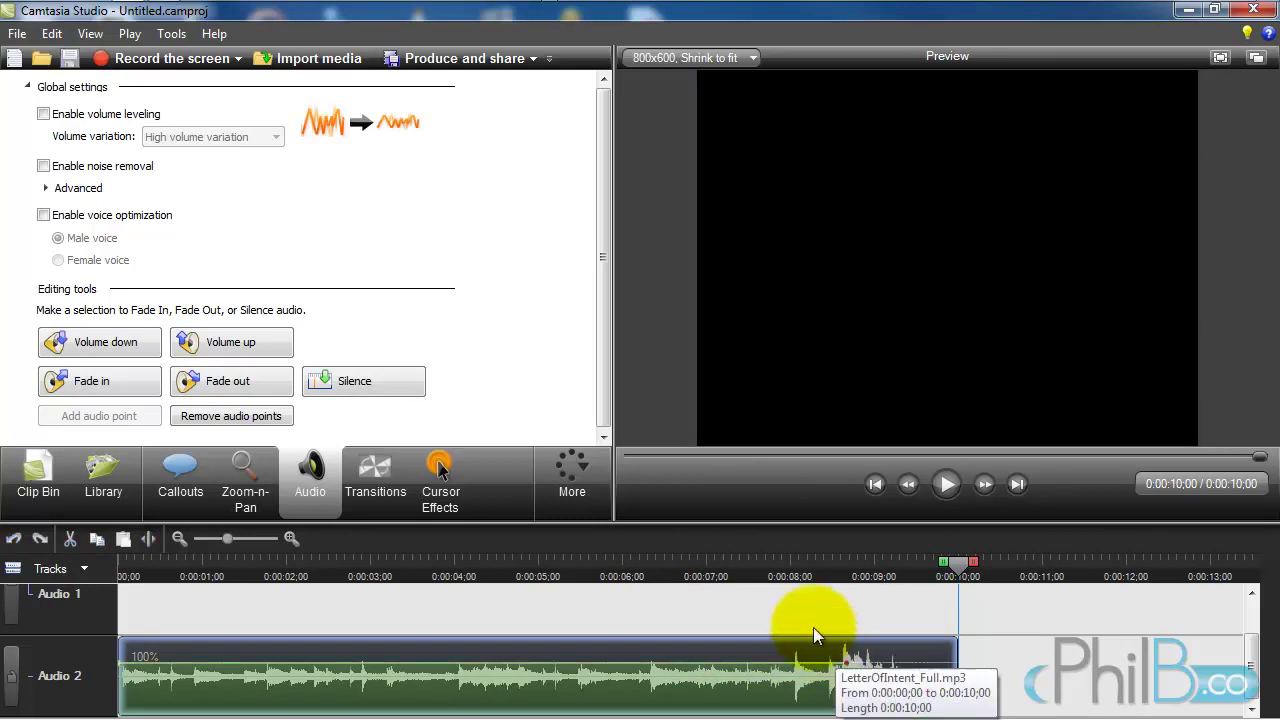
click(765, 569)
key(space)
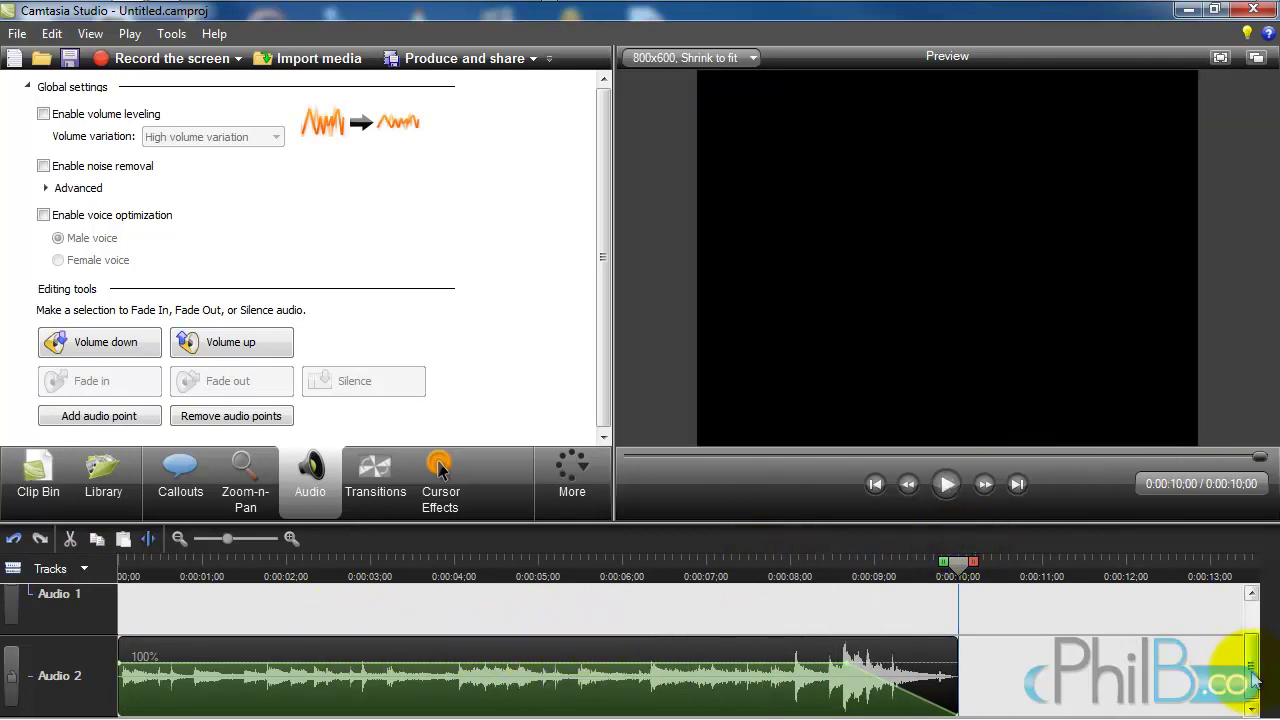
mouse_move(1252, 668)
mouse_down()
mouse_move(1250, 606)
mouse_move(1251, 650)
mouse_up()
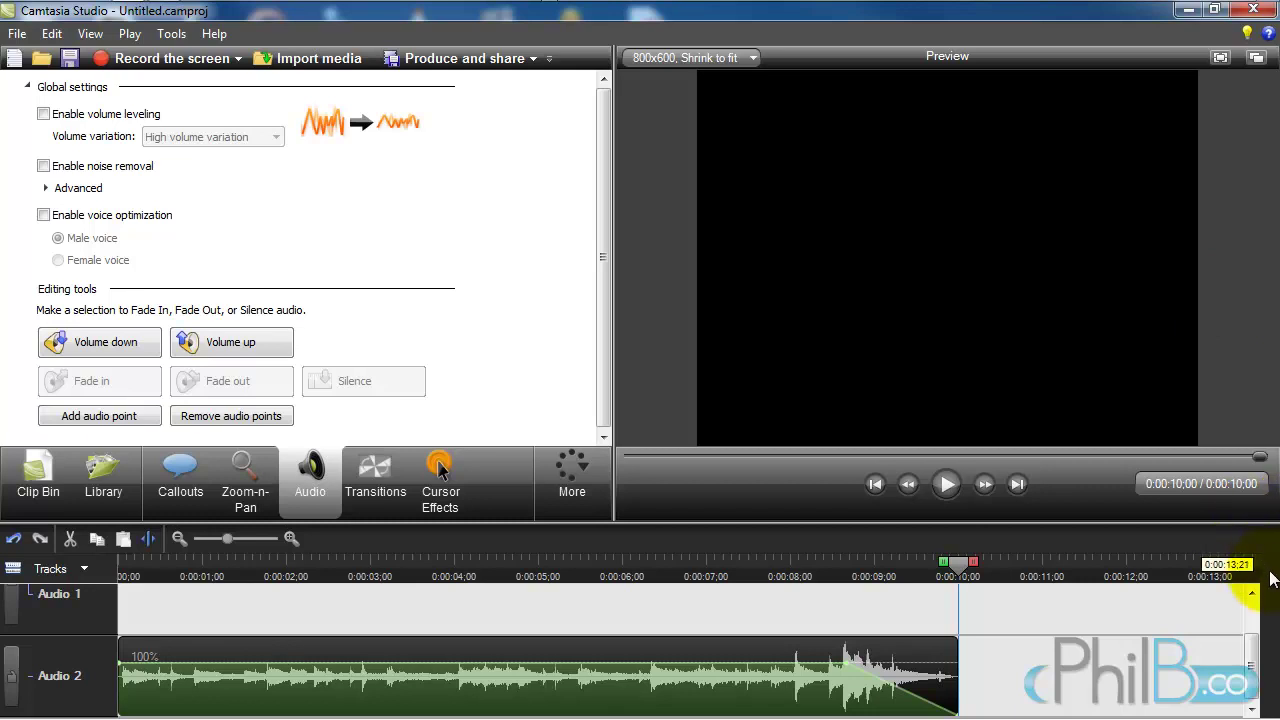
drag(1248, 655, 1264, 685)
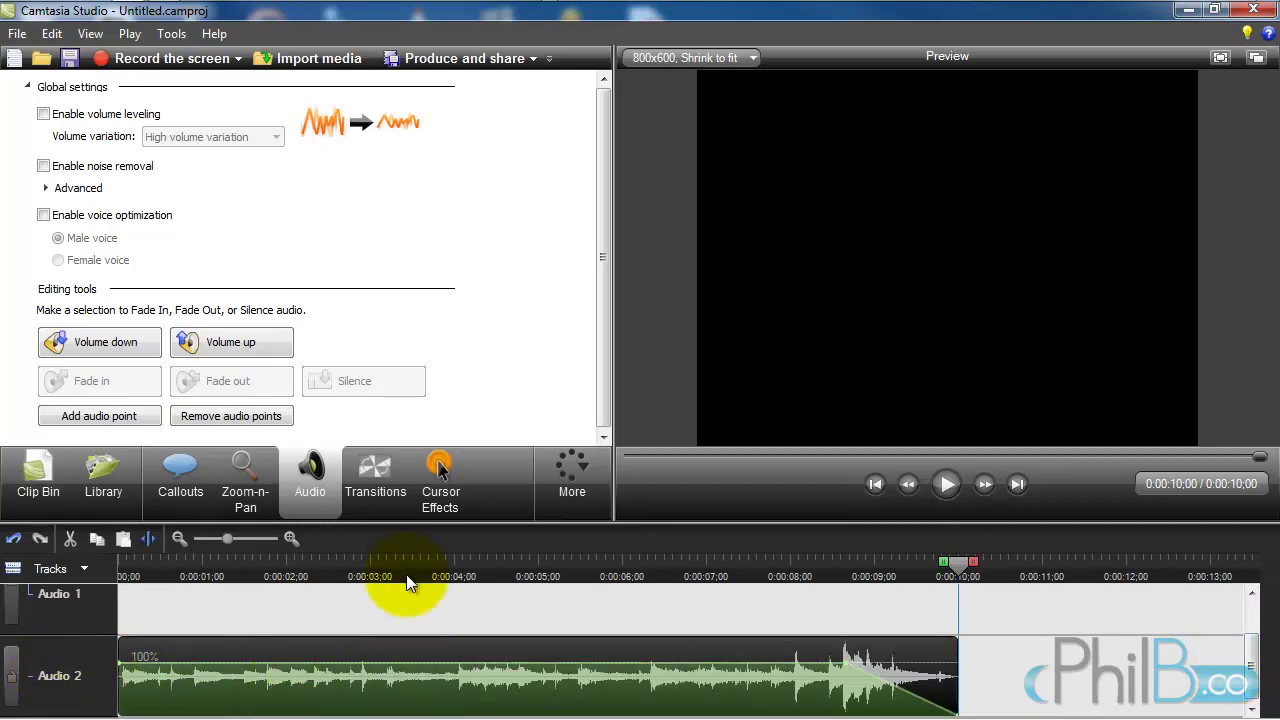
Step: Add a blank Text Callout near the end of the intro from the Callouts tab
click(104, 470)
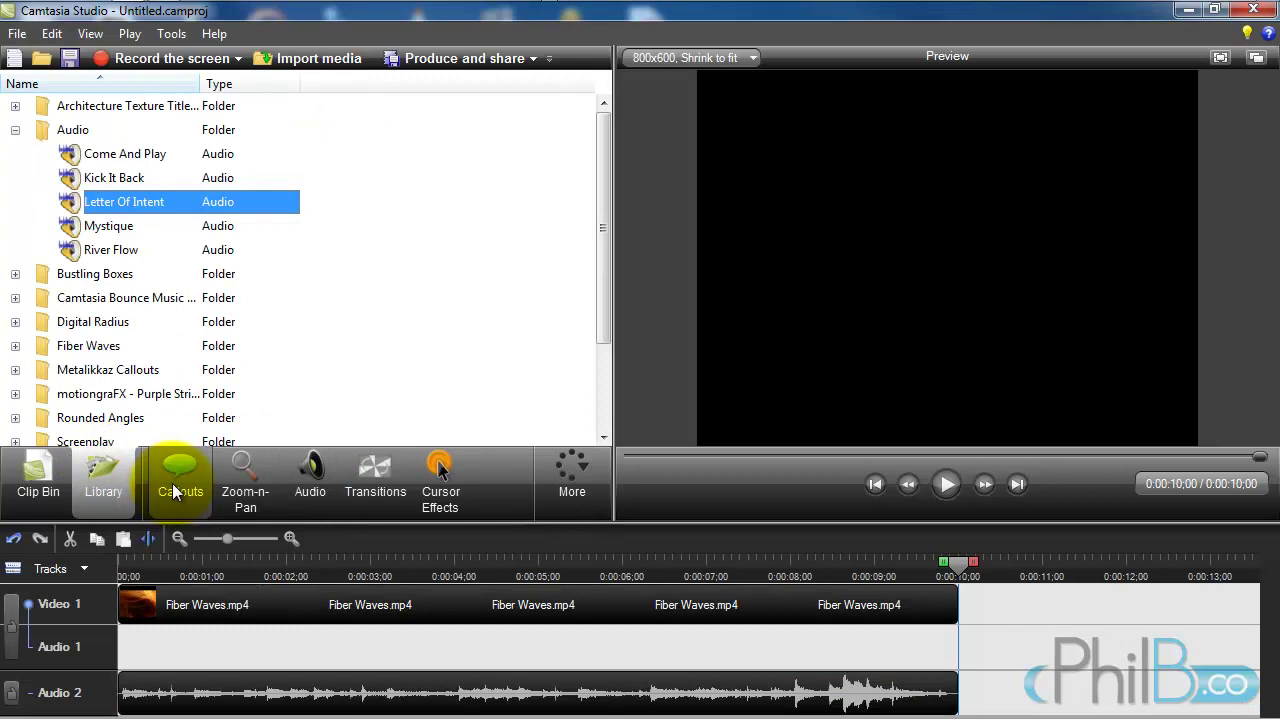
drag(604, 183, 595, 370)
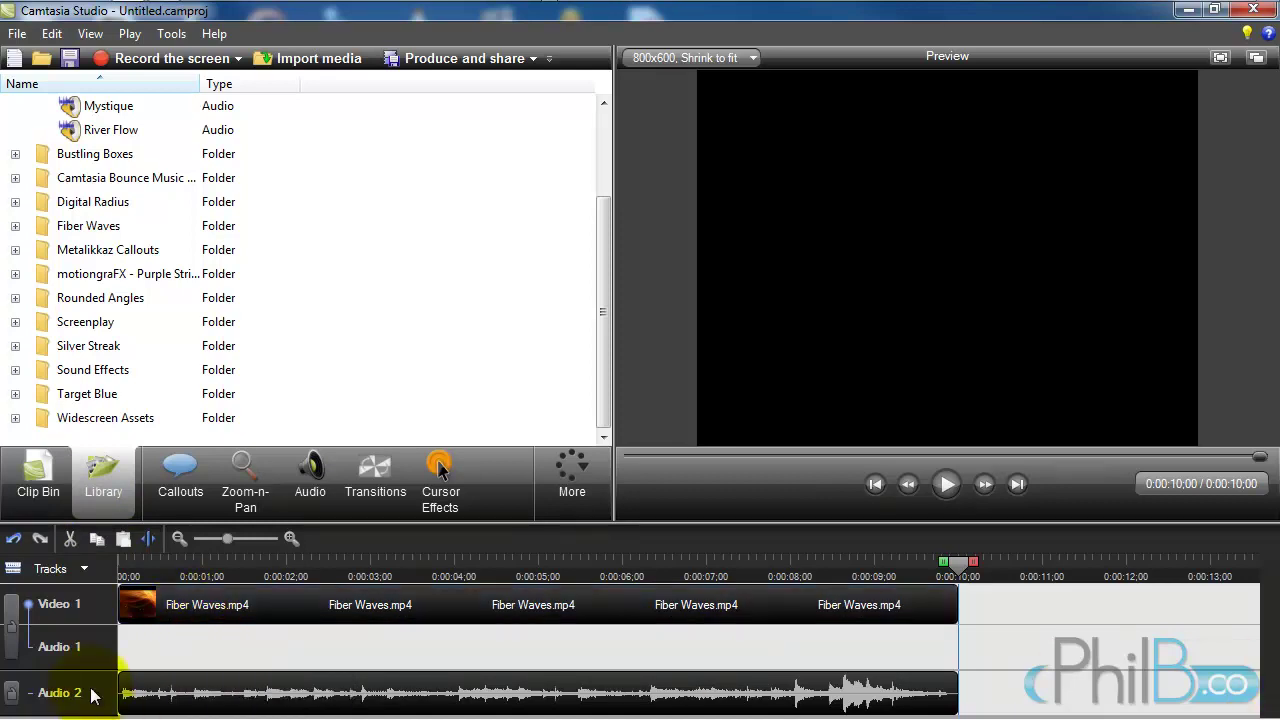
click(172, 463)
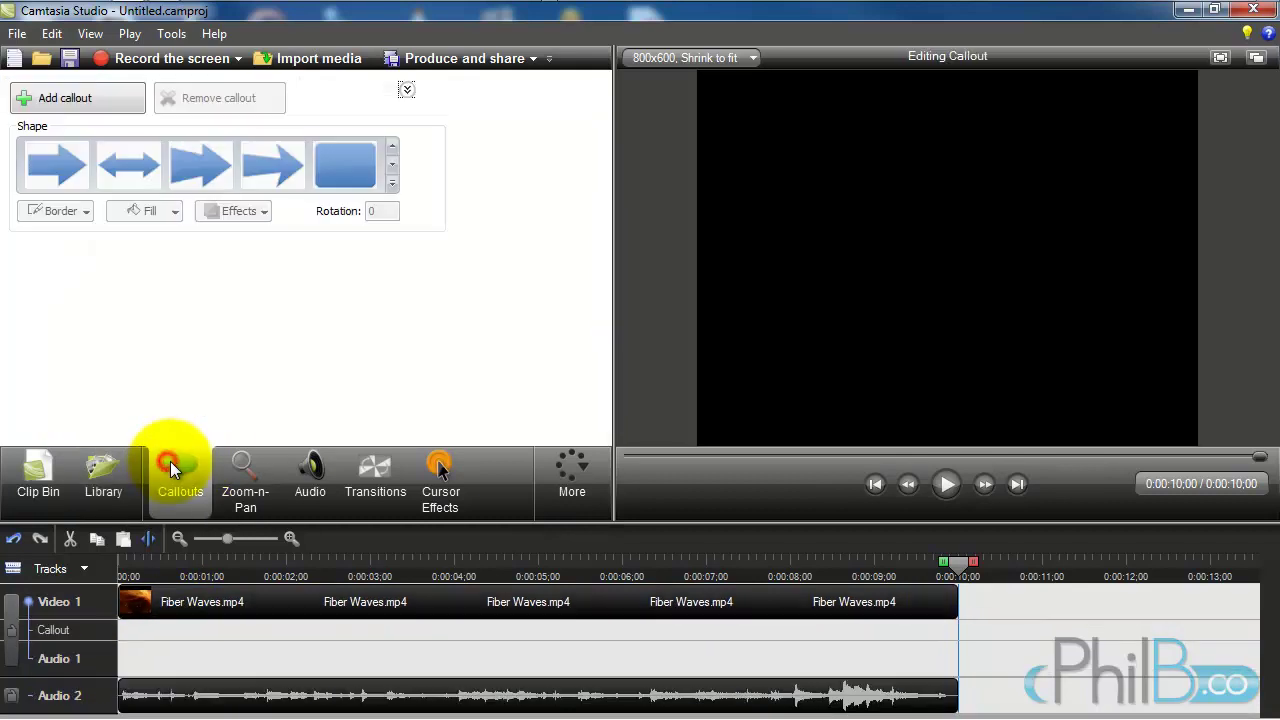
click(393, 188)
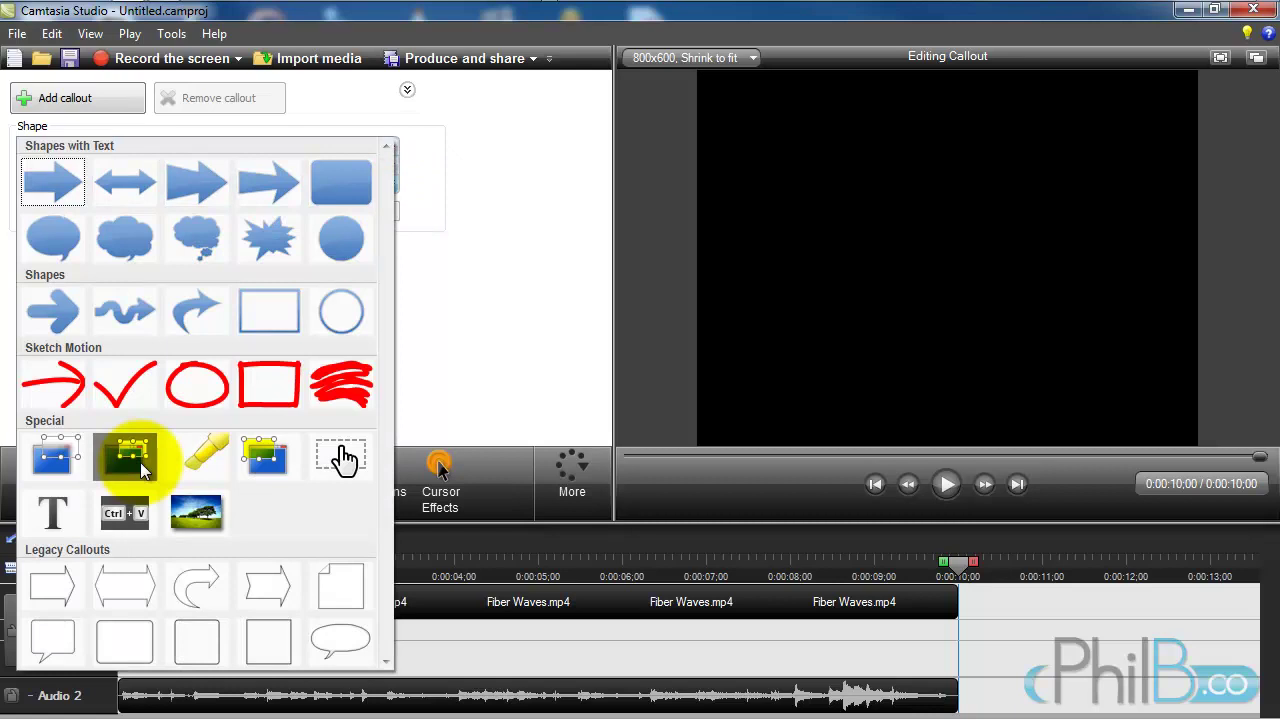
click(44, 520)
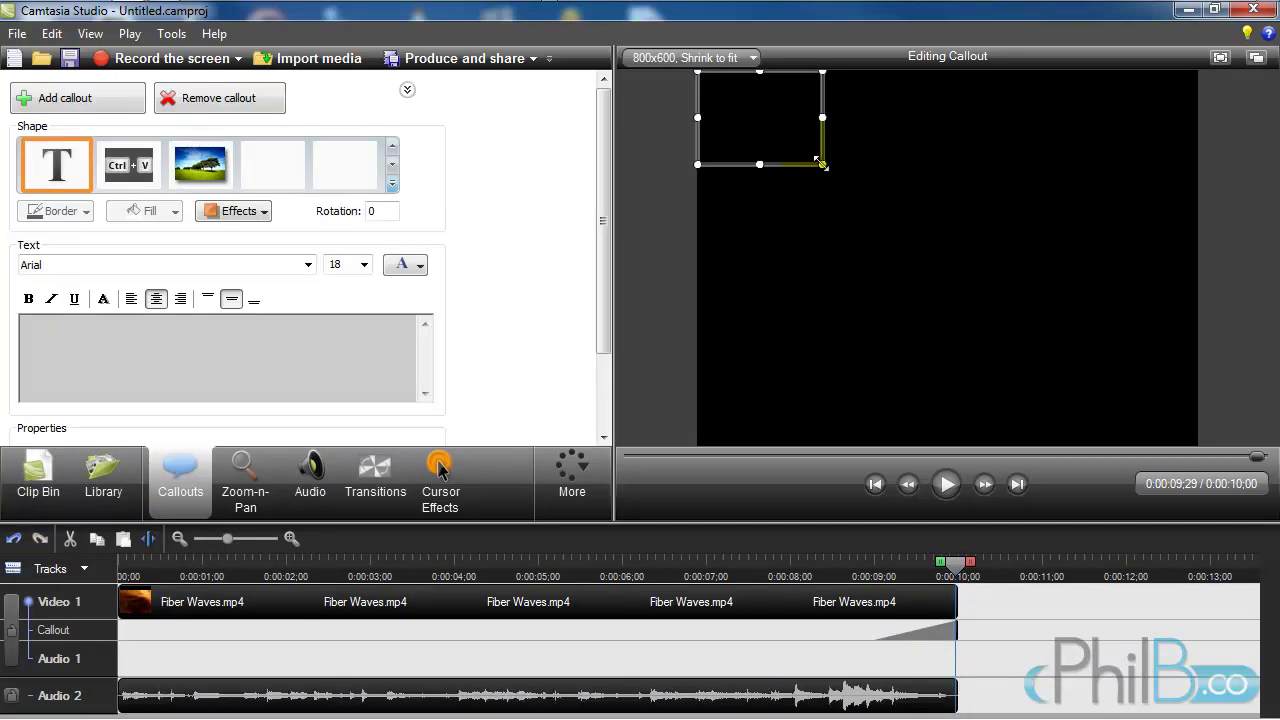
Step: Type 'This Is My Cool Intro' into the callout in white text
click(415, 266)
click(390, 309)
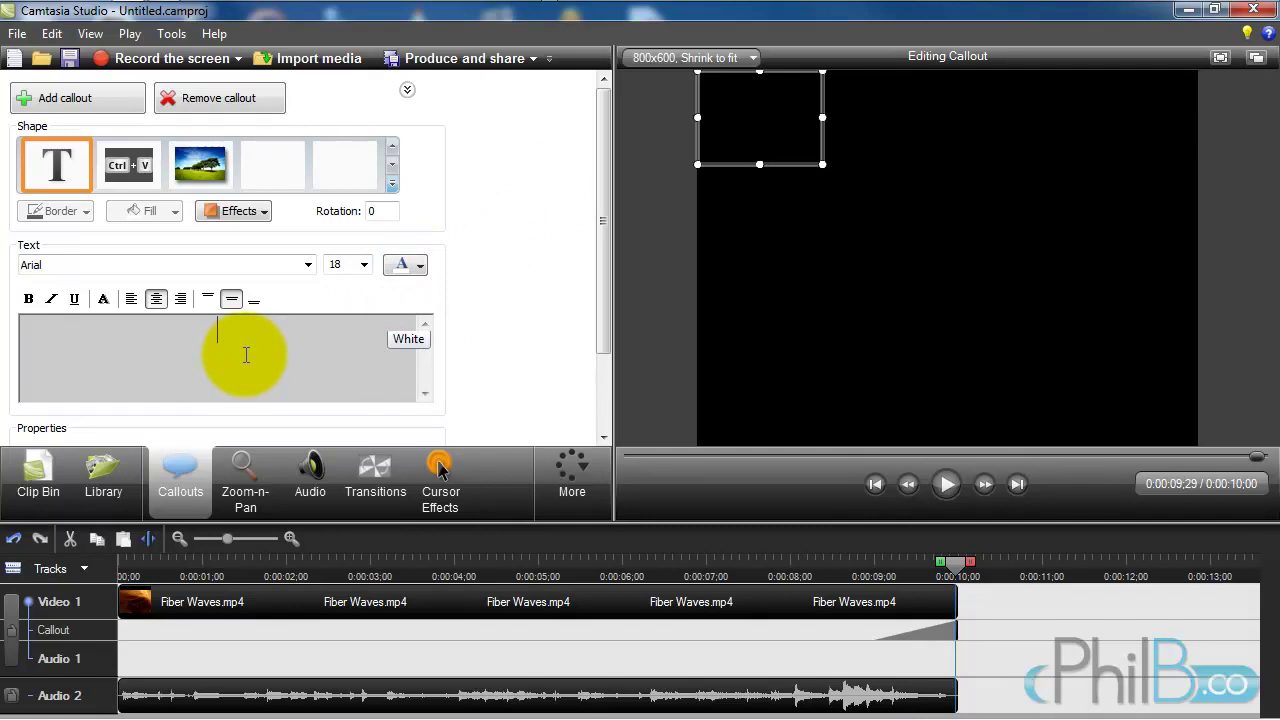
text(is Is My )
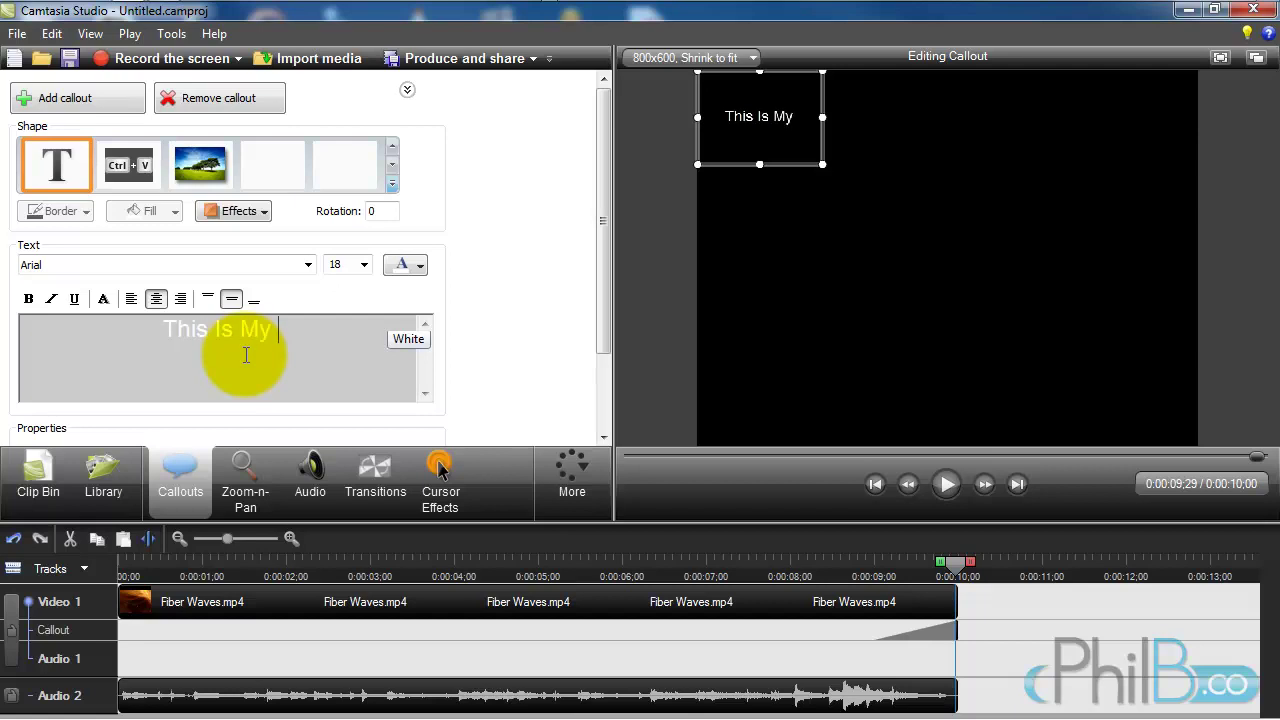
text(Cool Intro)
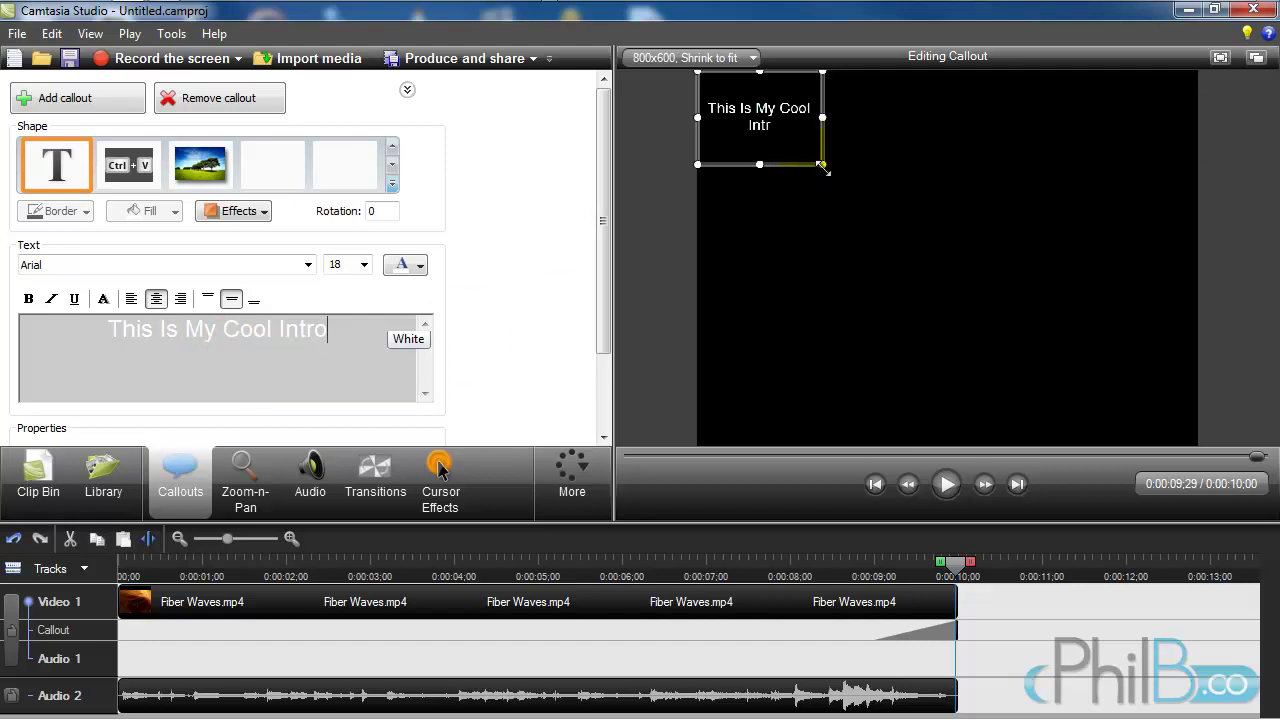
Step: Widen the callout to fit one line and lengthen its clip to start earlier
drag(824, 168, 1033, 147)
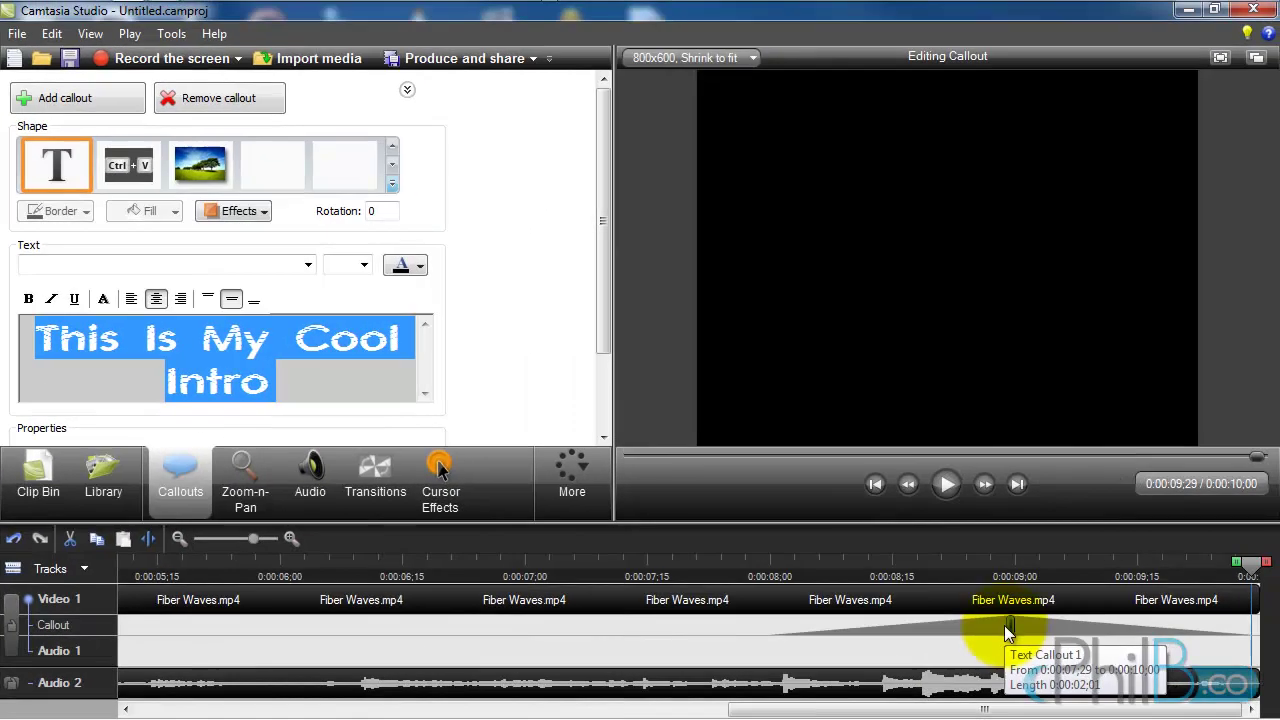
click(291, 540)
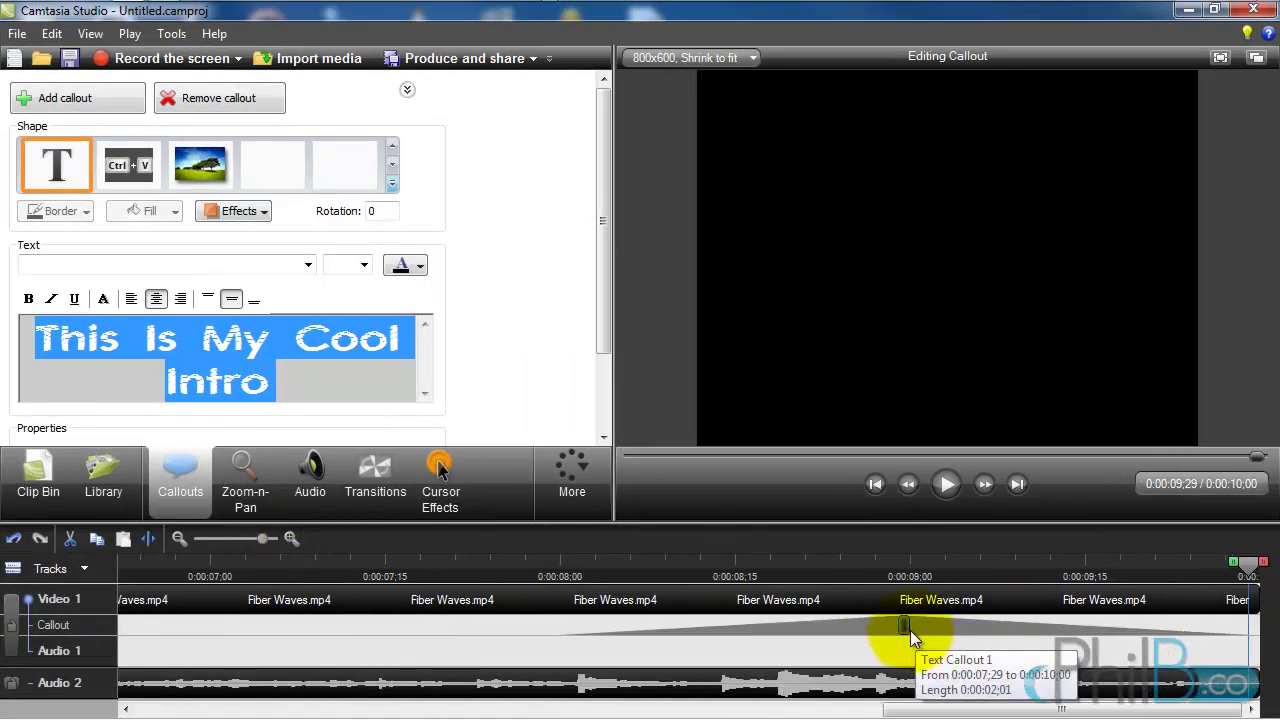
drag(910, 630, 385, 648)
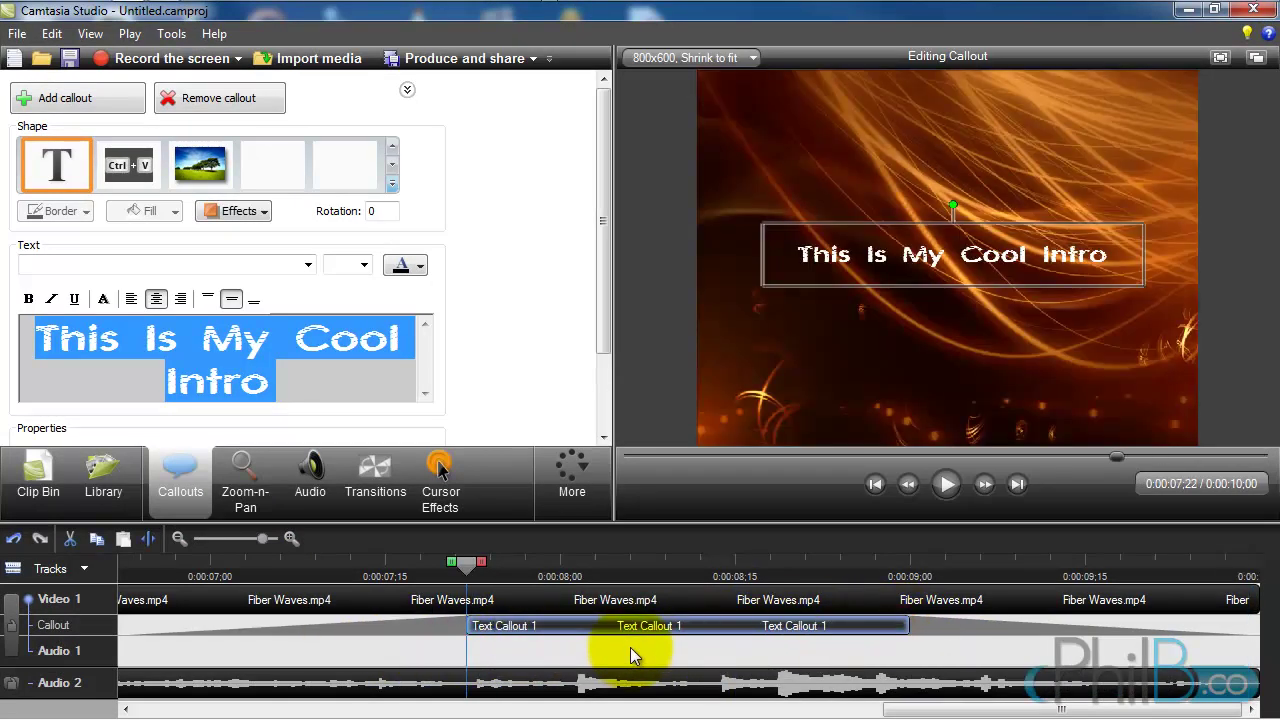
Step: Zoom the timeline out and move the callout clip toward the video's start
click(178, 538)
click(178, 538)
click(178, 538)
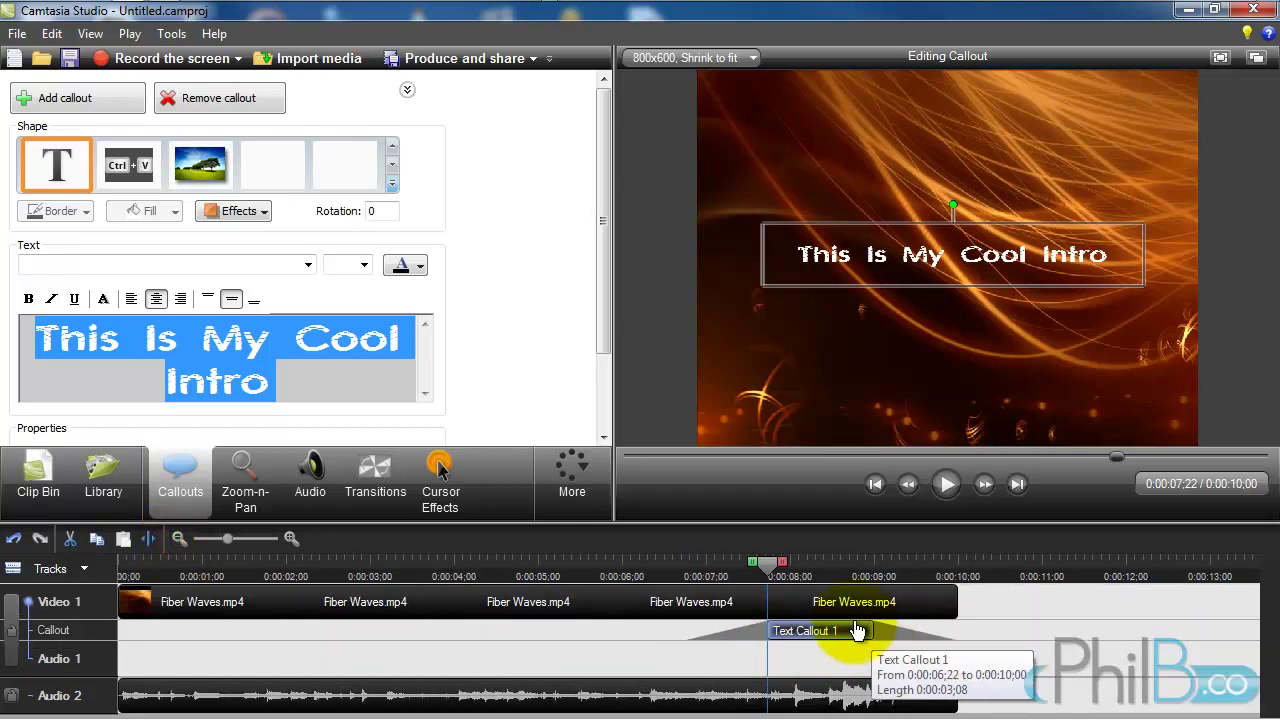
drag(857, 630, 431, 645)
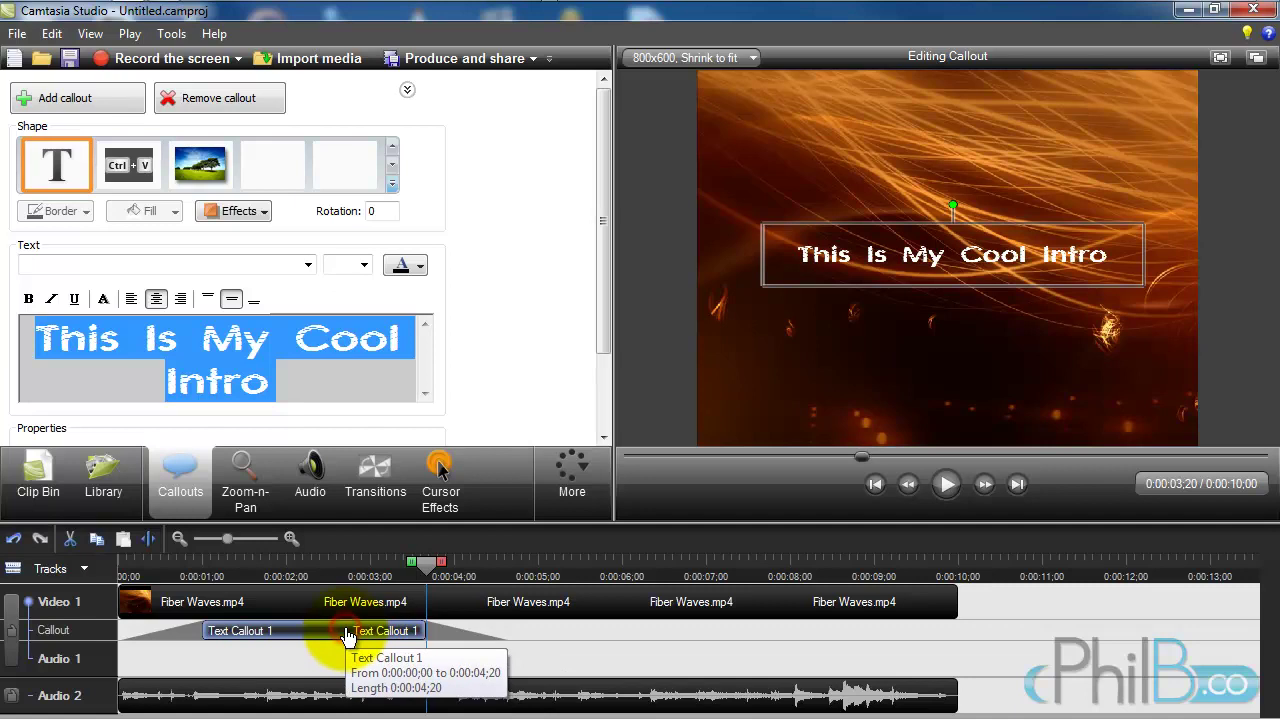
Step: Paste a callout copy onto a new Callout 2 track, running 0:00:02;20 to 0:00:07;10
click(336, 662)
key(ctrl+v)
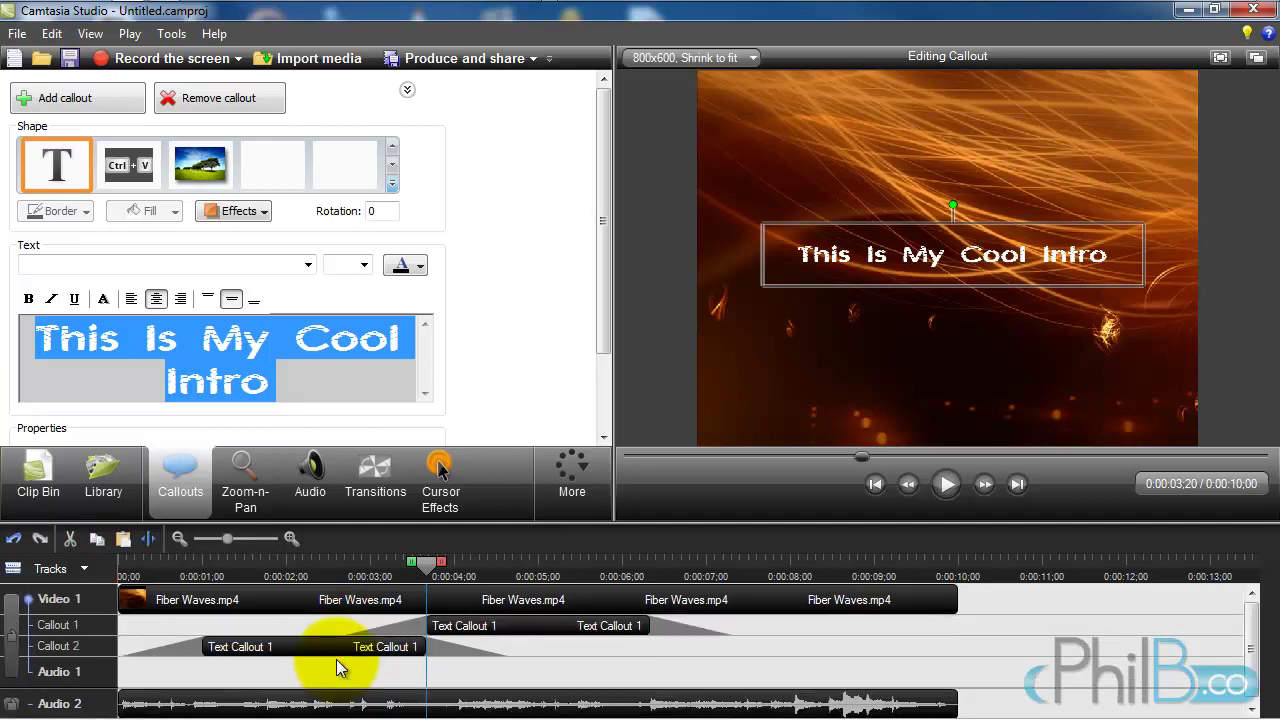
click(501, 630)
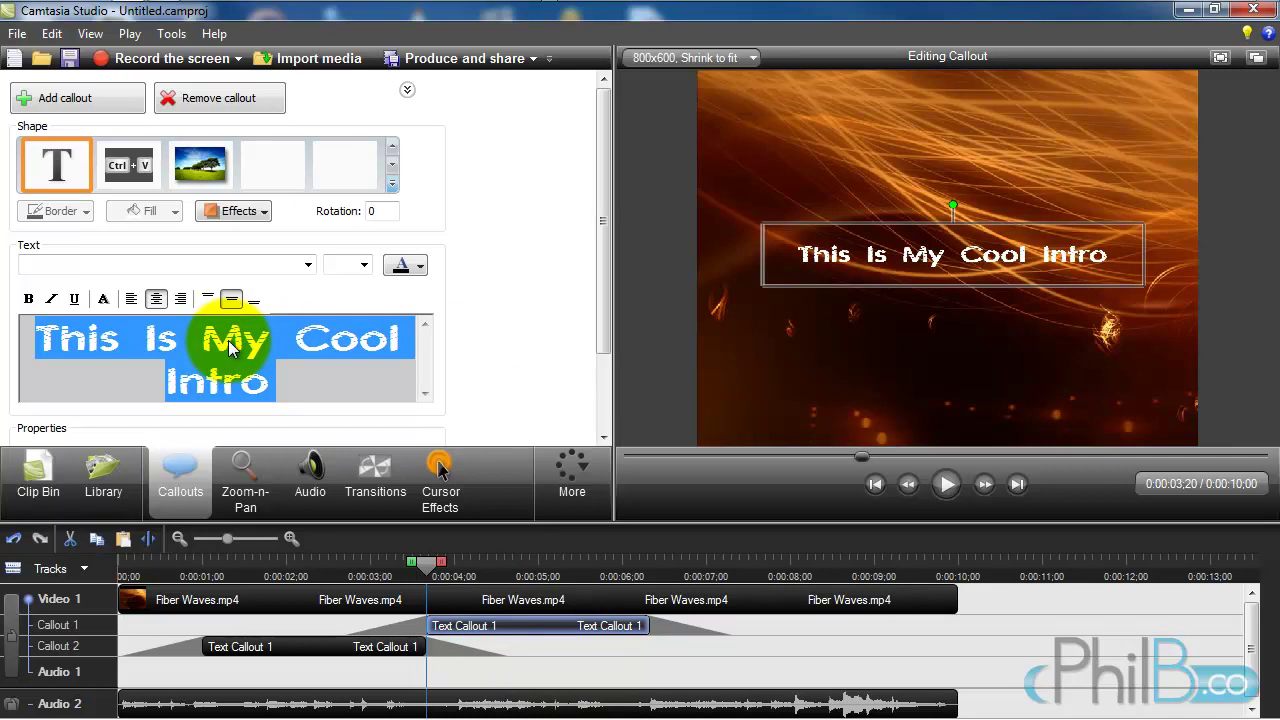
click(340, 648)
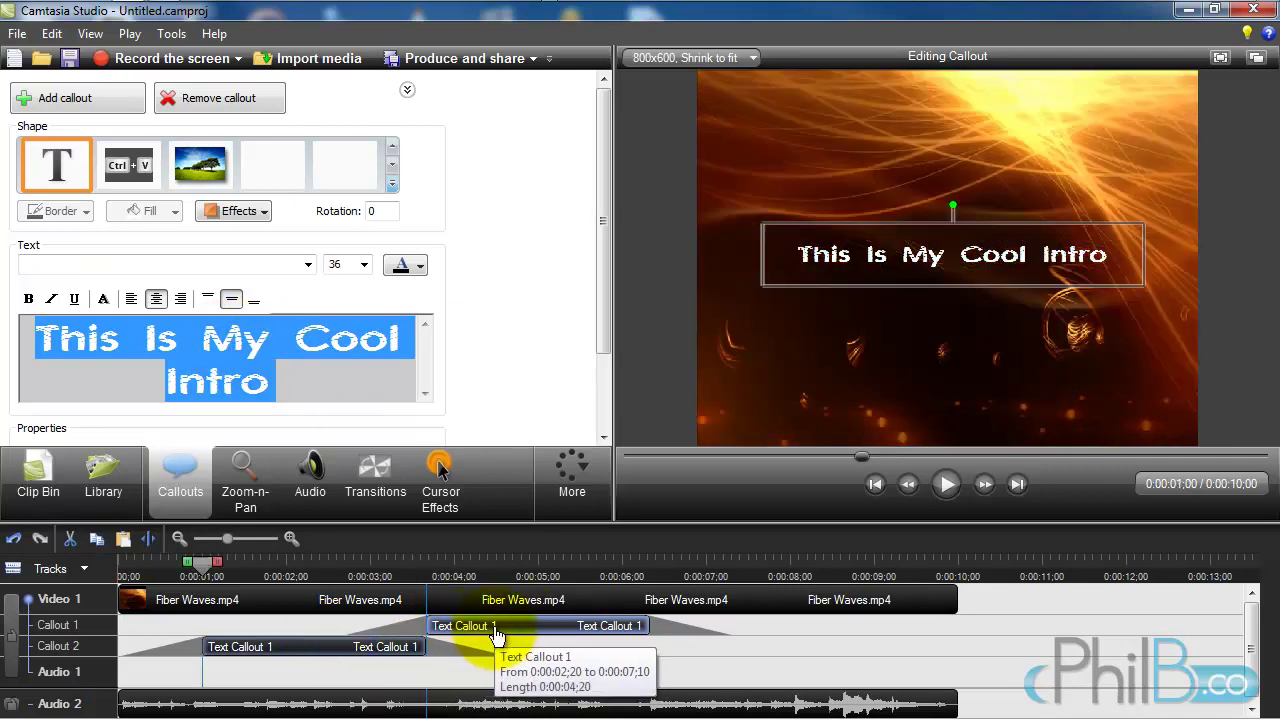
click(237, 389)
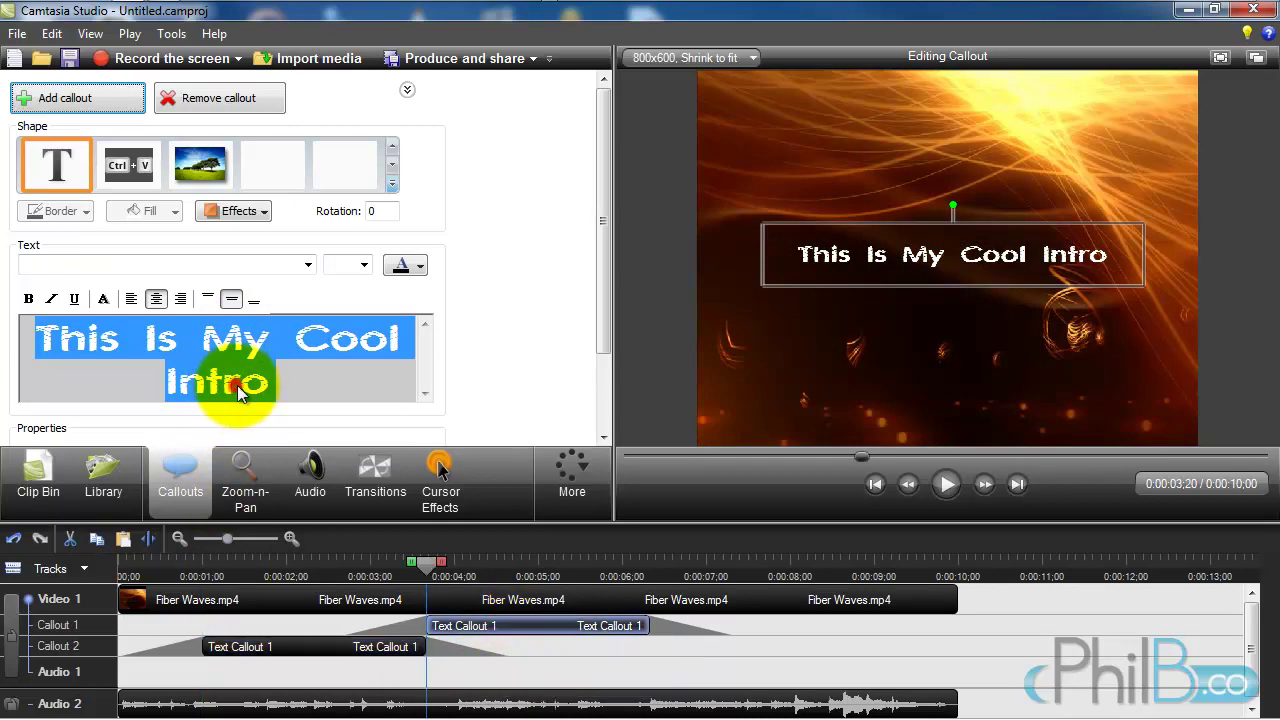
Step: Replace the second callout's text with 'This is so fun!' and nudge it right
drag(273, 387, 8, 345)
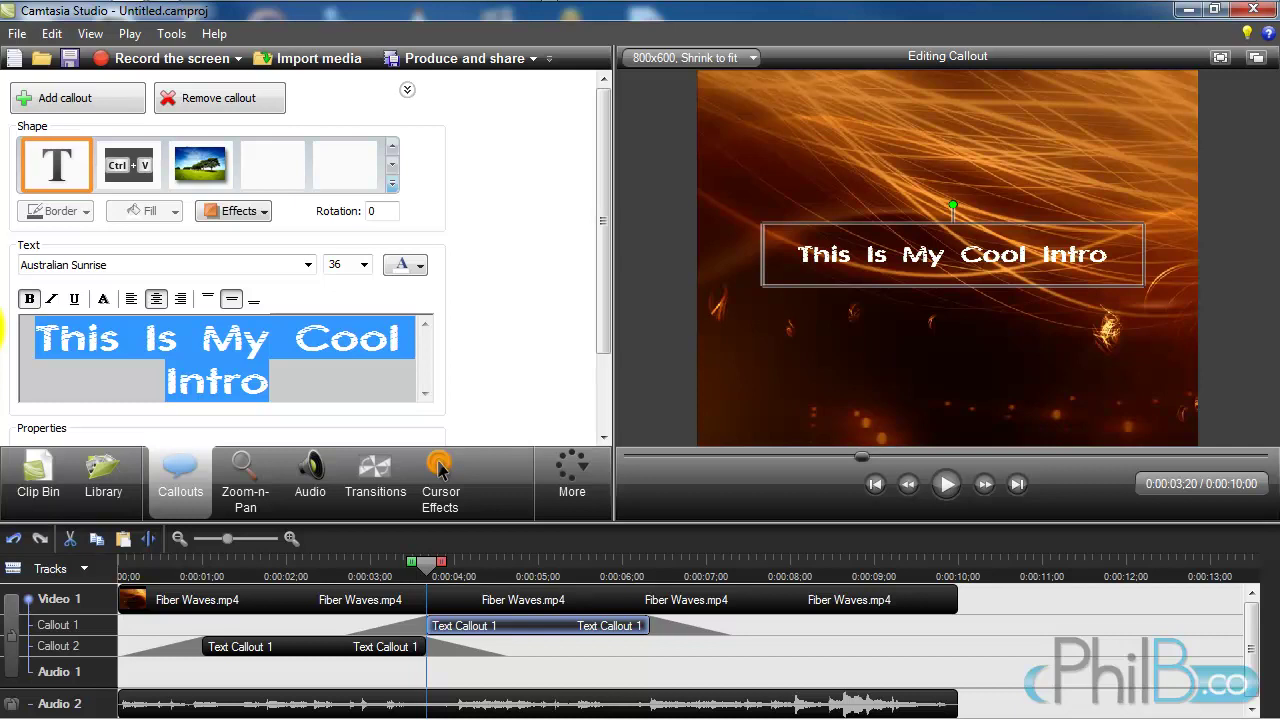
text(This)
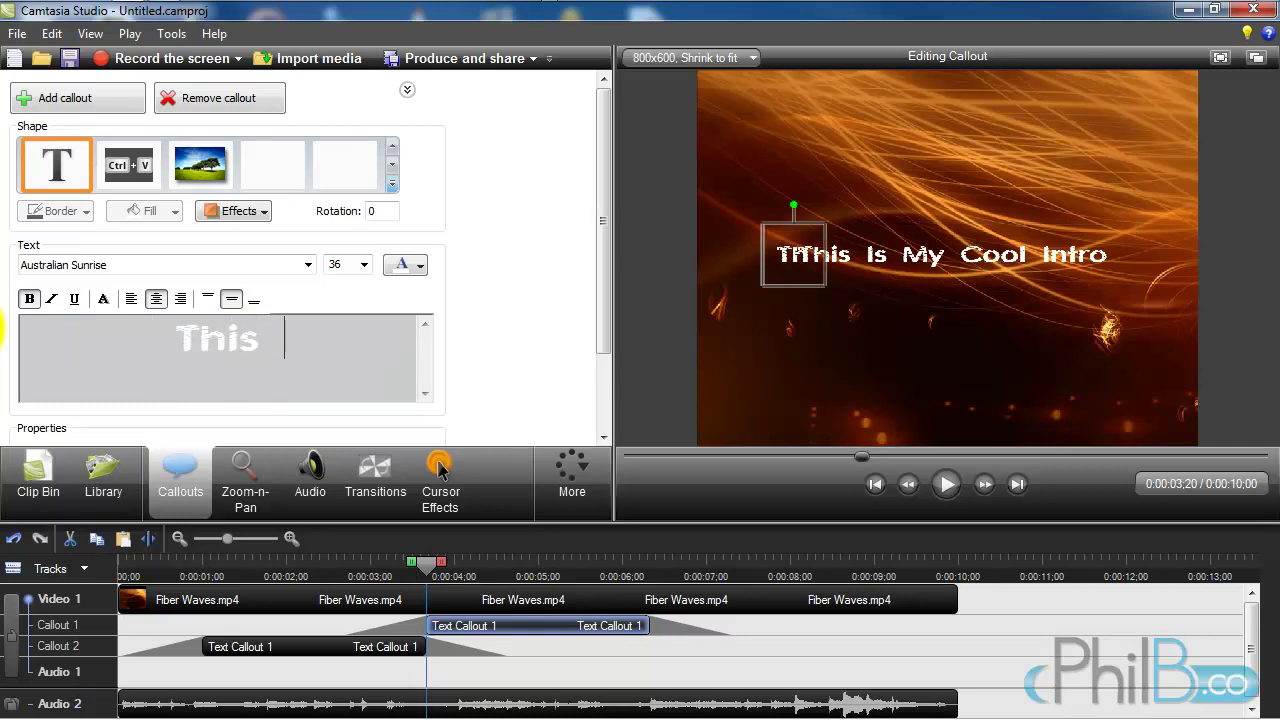
text( is so)
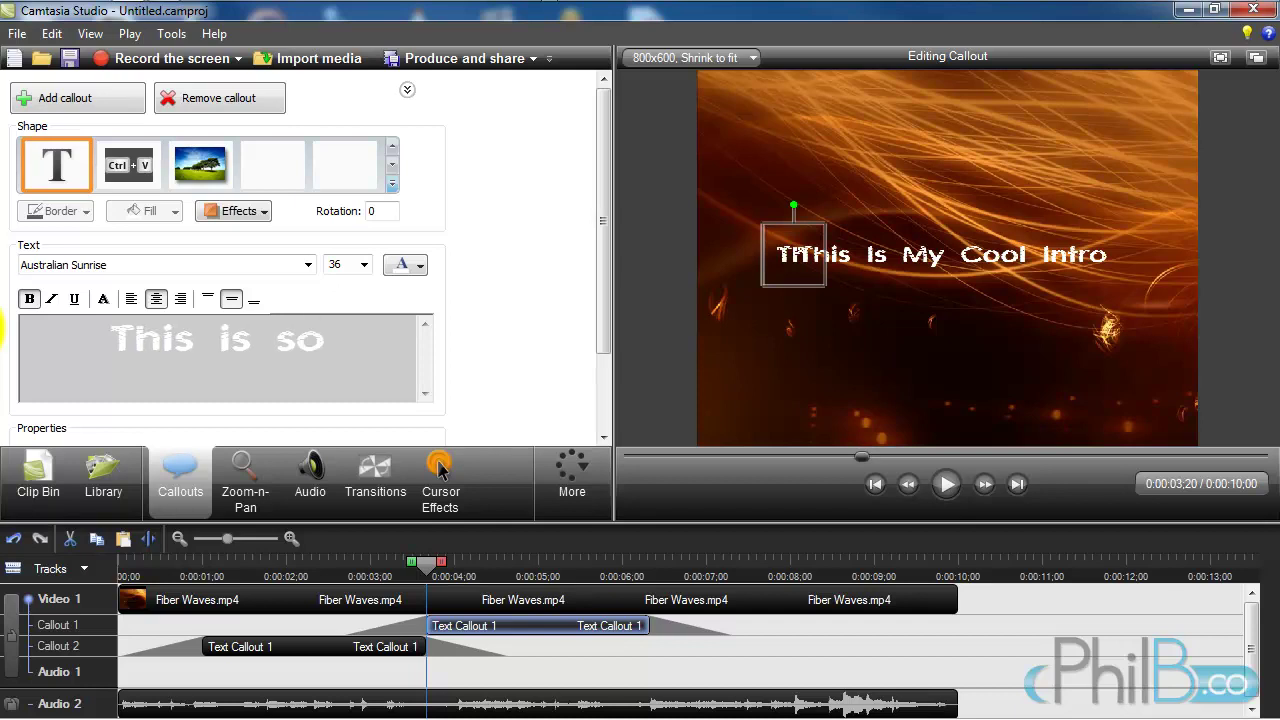
text( fun)
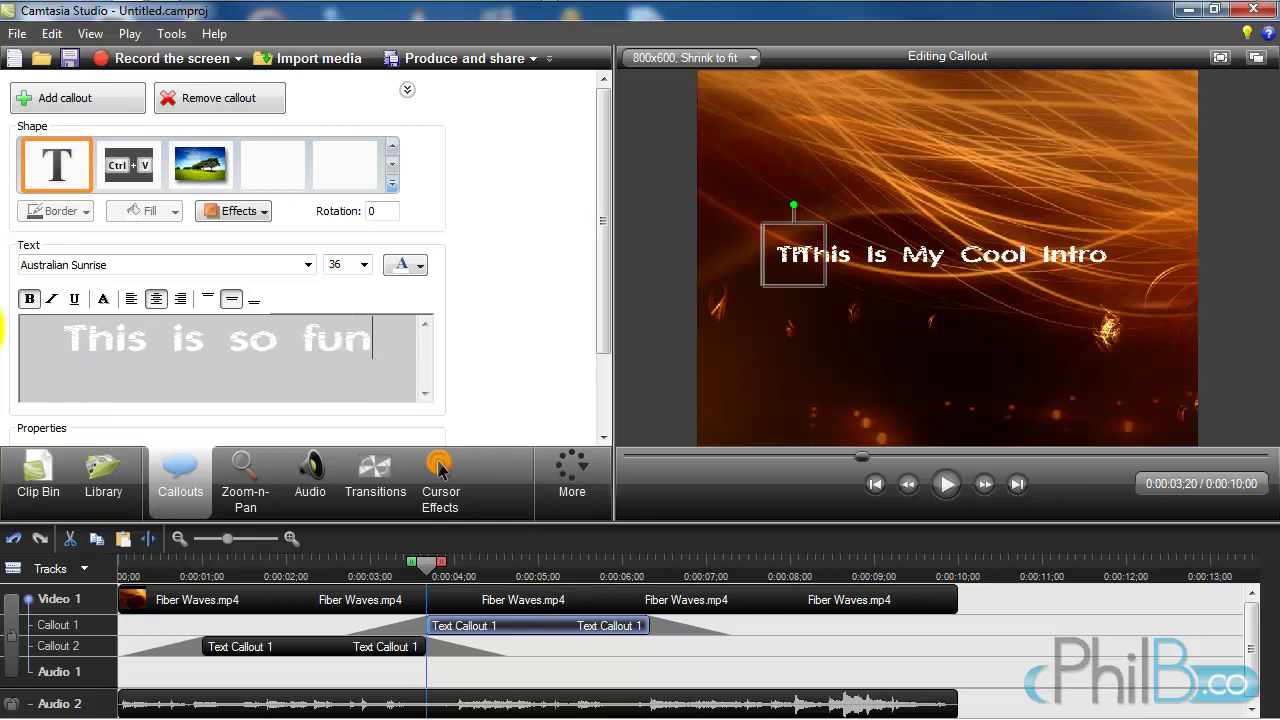
text(!)
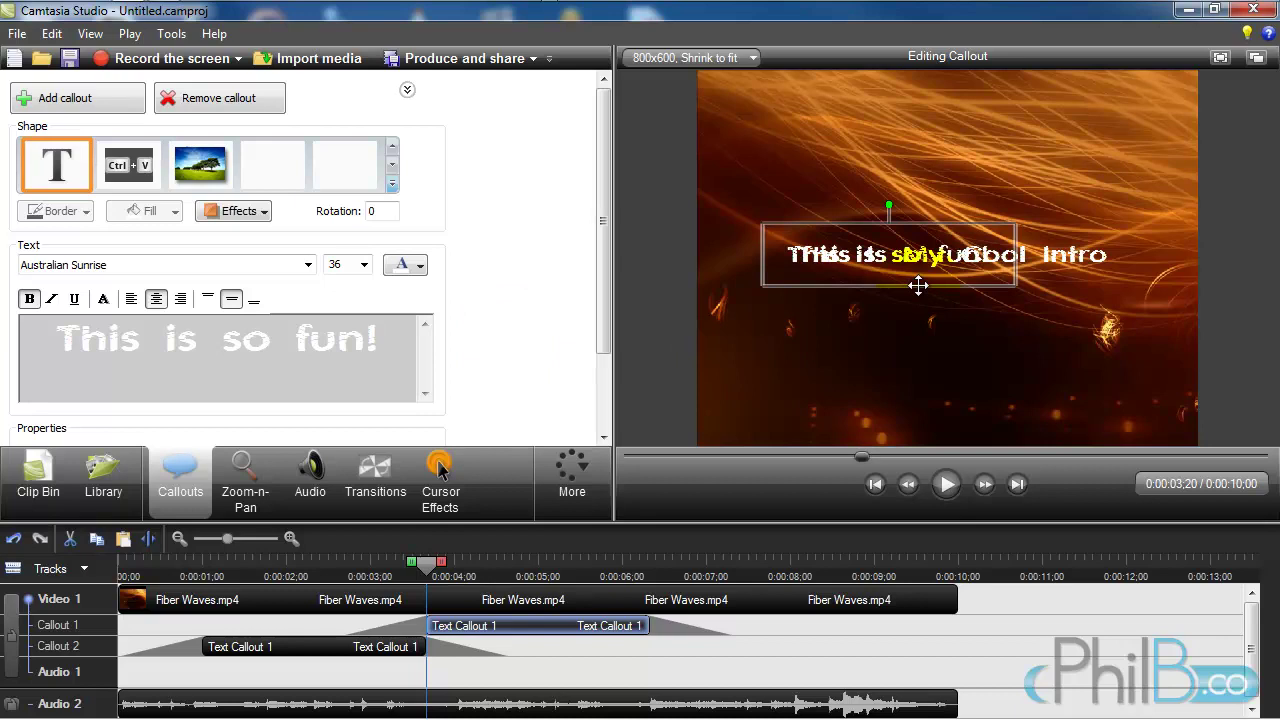
drag(918, 285, 982, 287)
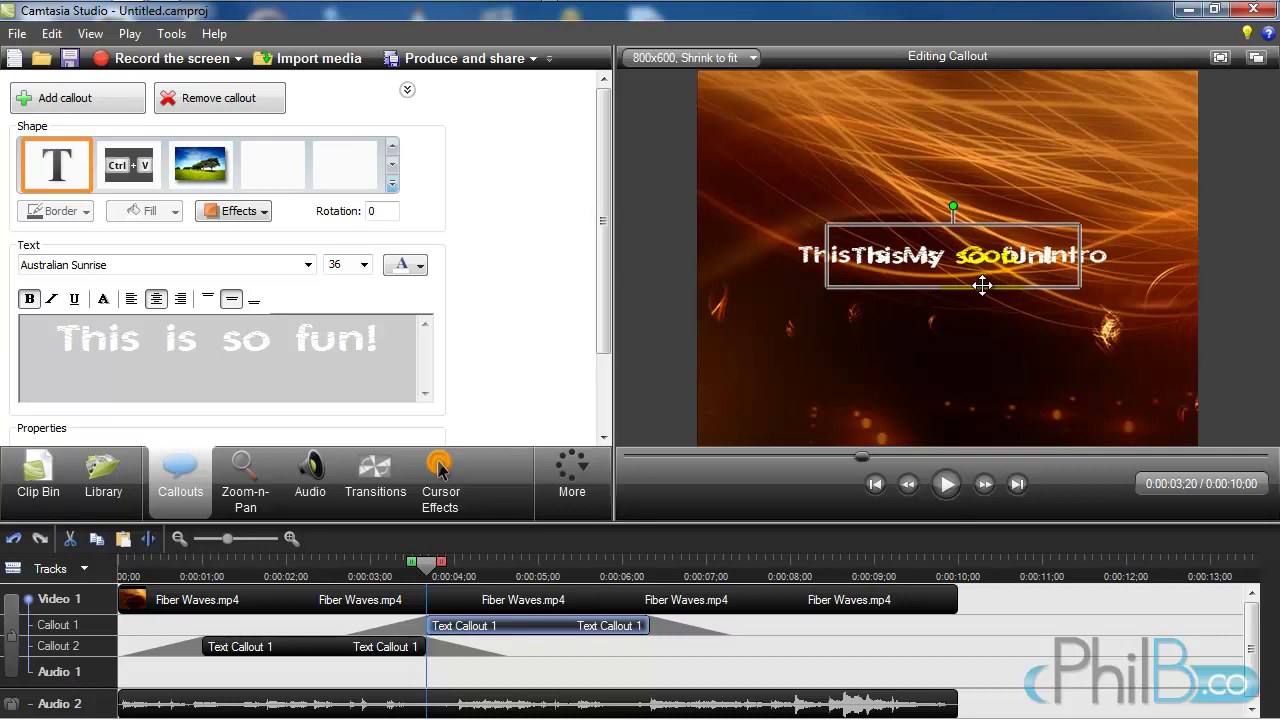
Step: Preview the intro twice from the start, pause it, and bring the Library back into view
click(947, 485)
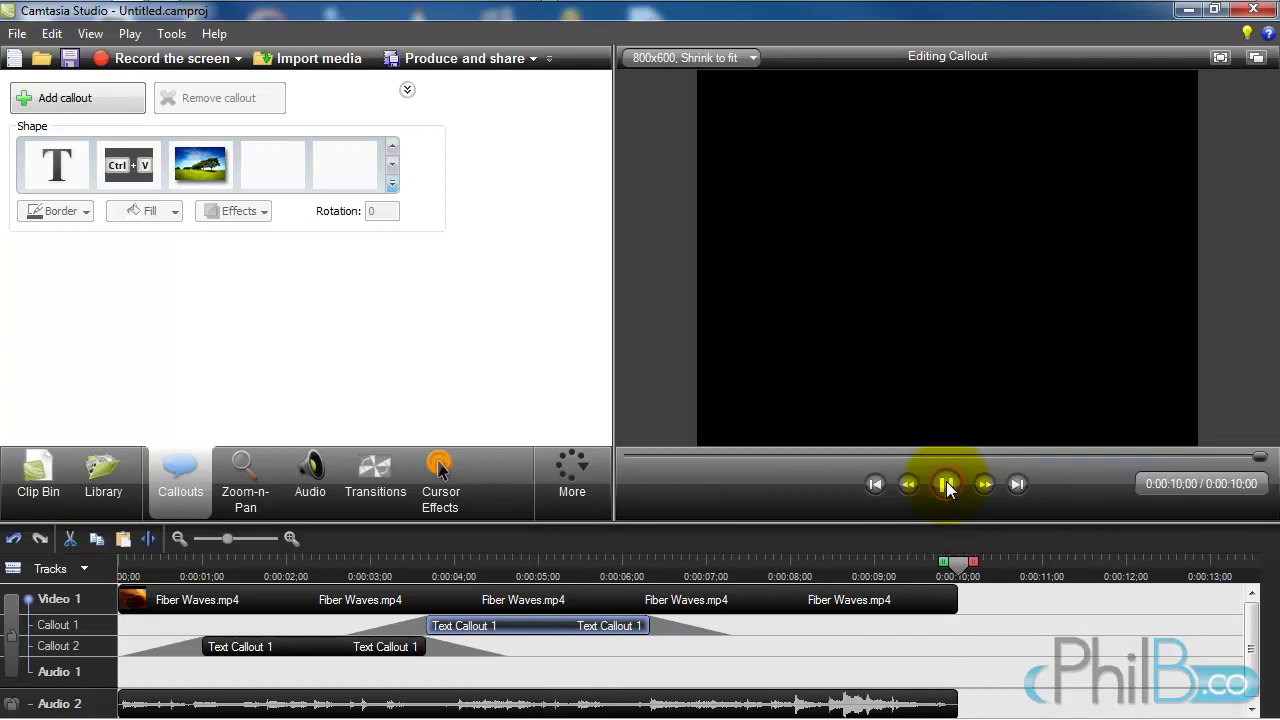
click(946, 485)
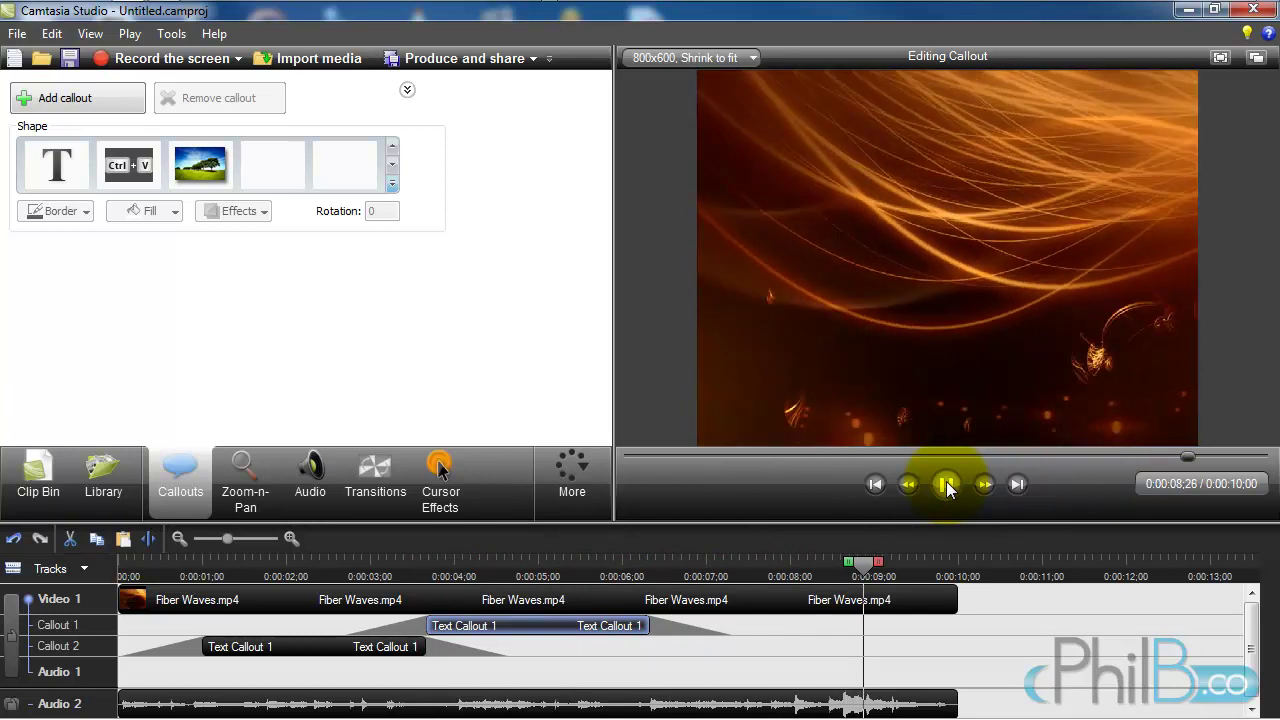
click(948, 486)
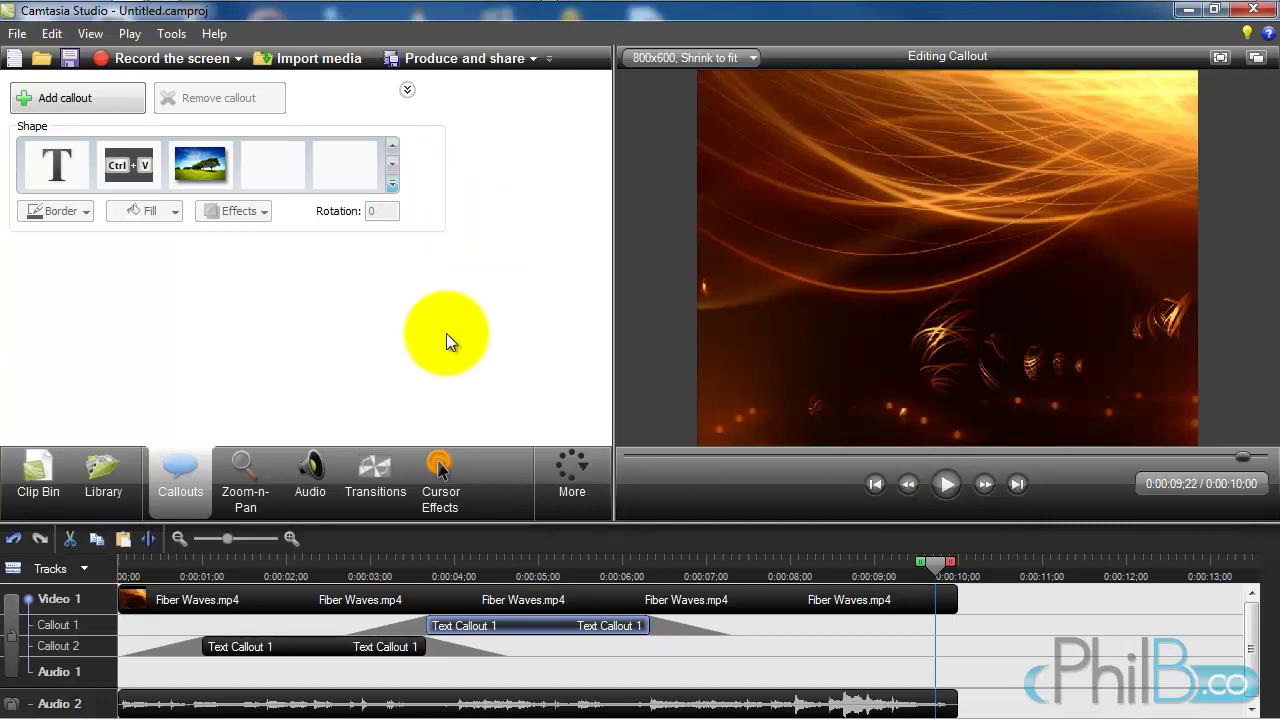
click(109, 492)
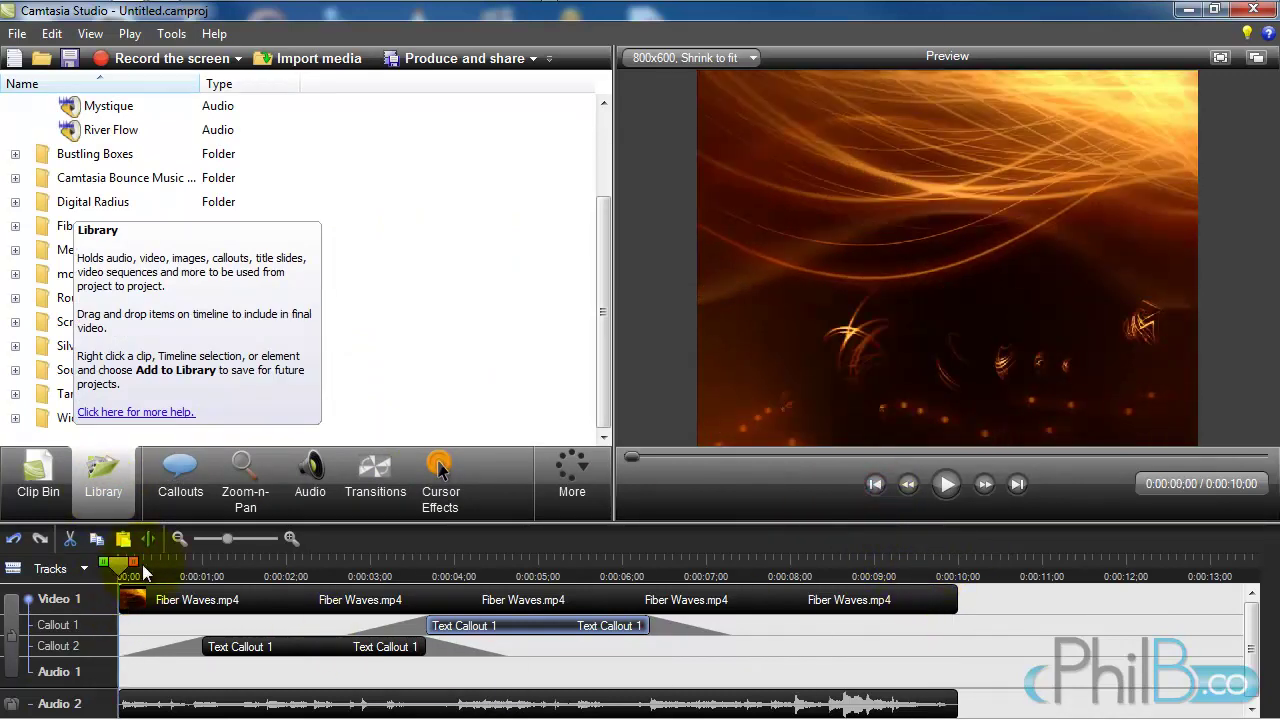
Step: Add the whole 10-second timeline to the Library as sequence 'My Intro' and start a new project
drag(133, 565, 969, 564)
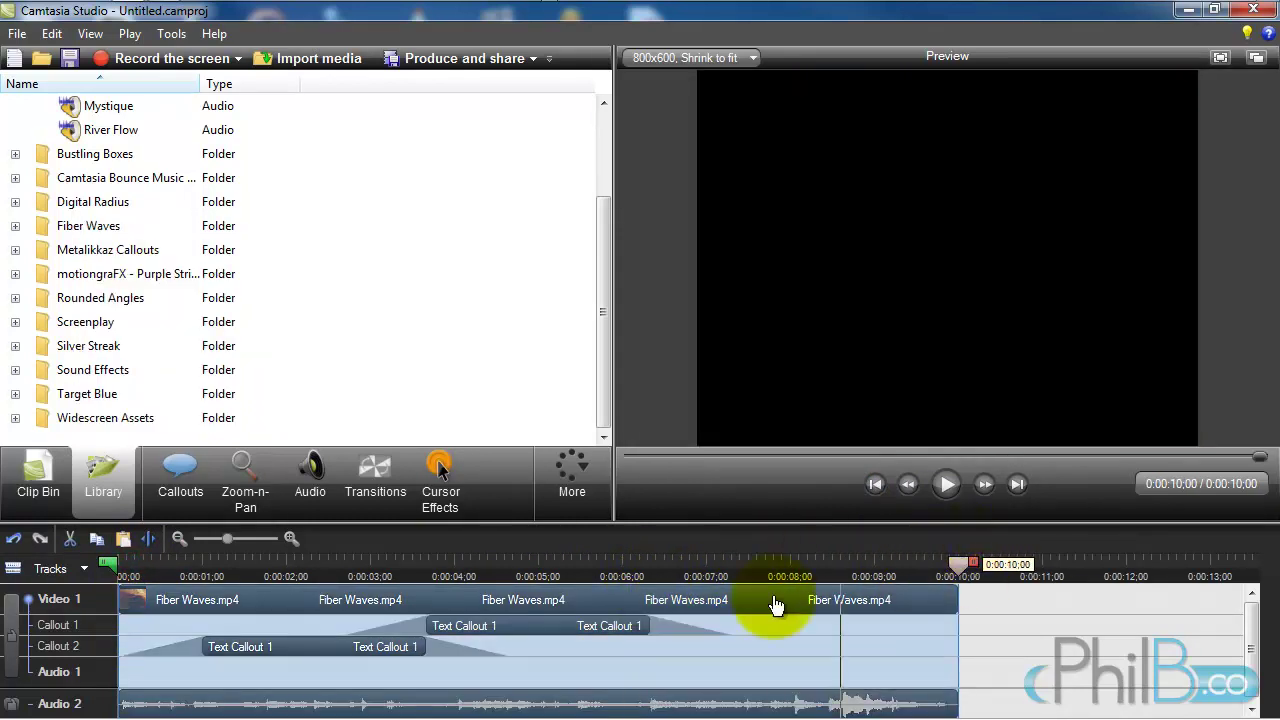
right_click(665, 605)
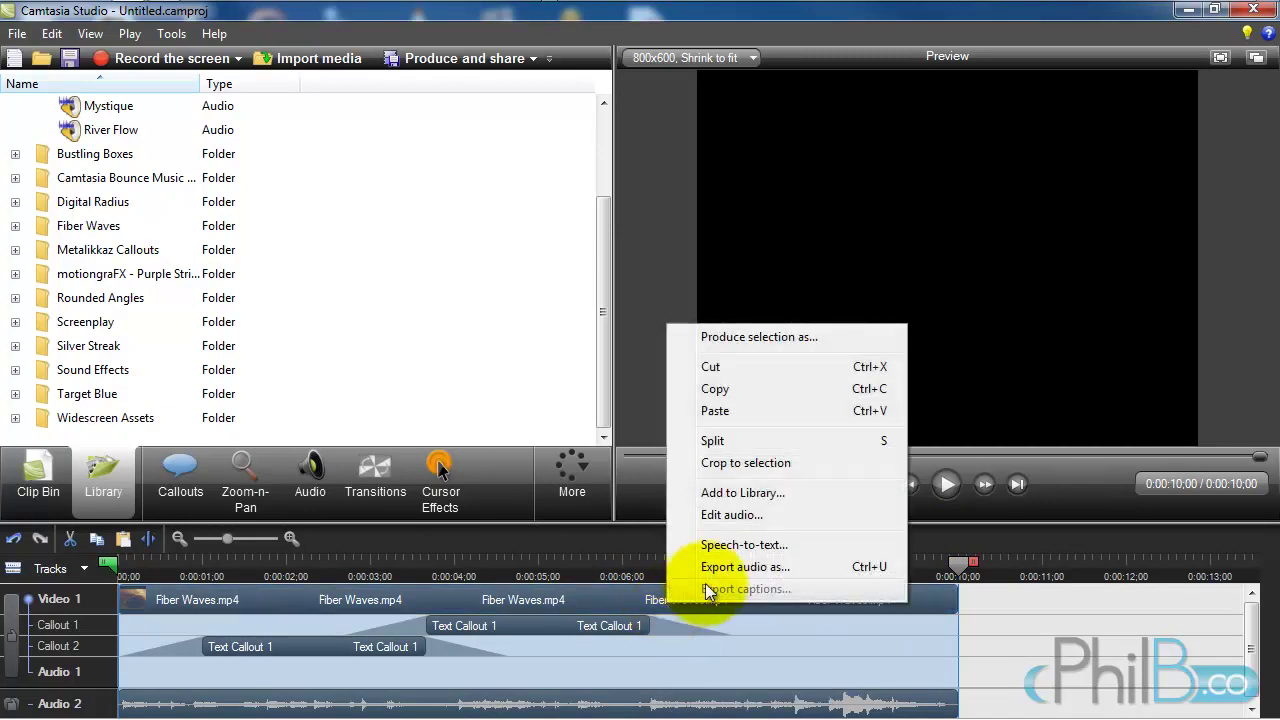
click(723, 499)
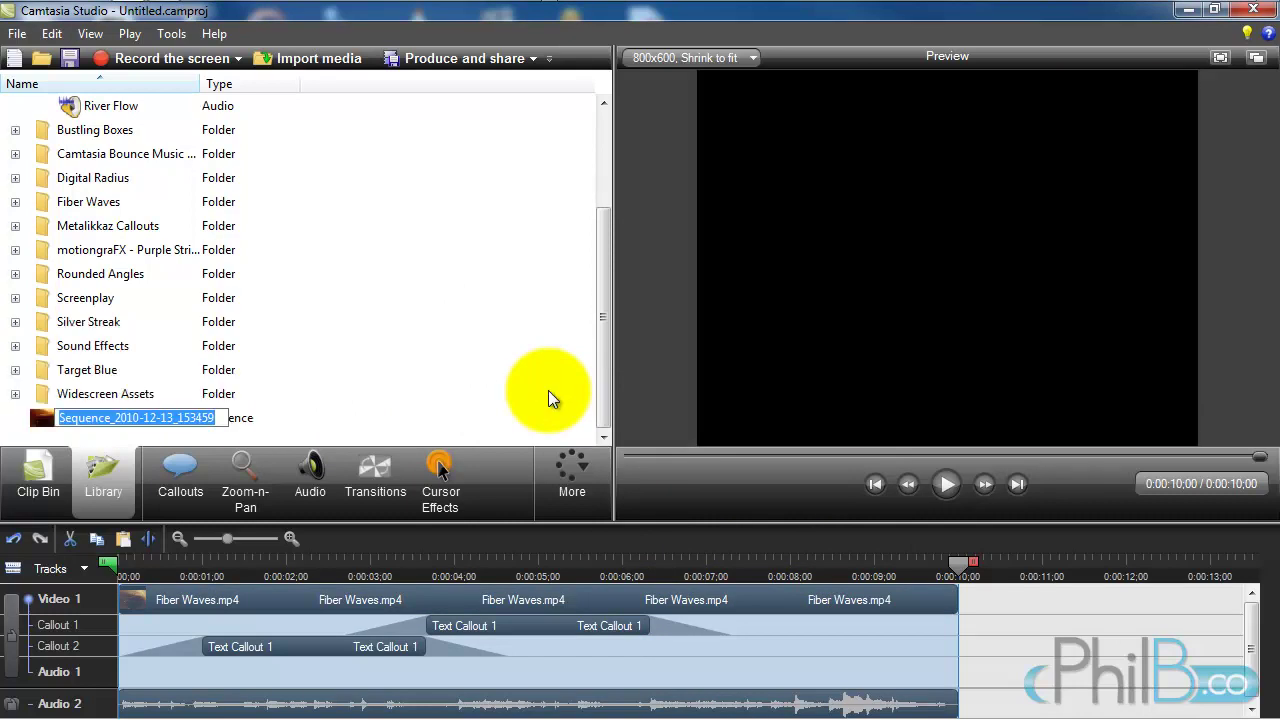
text(My Intro)
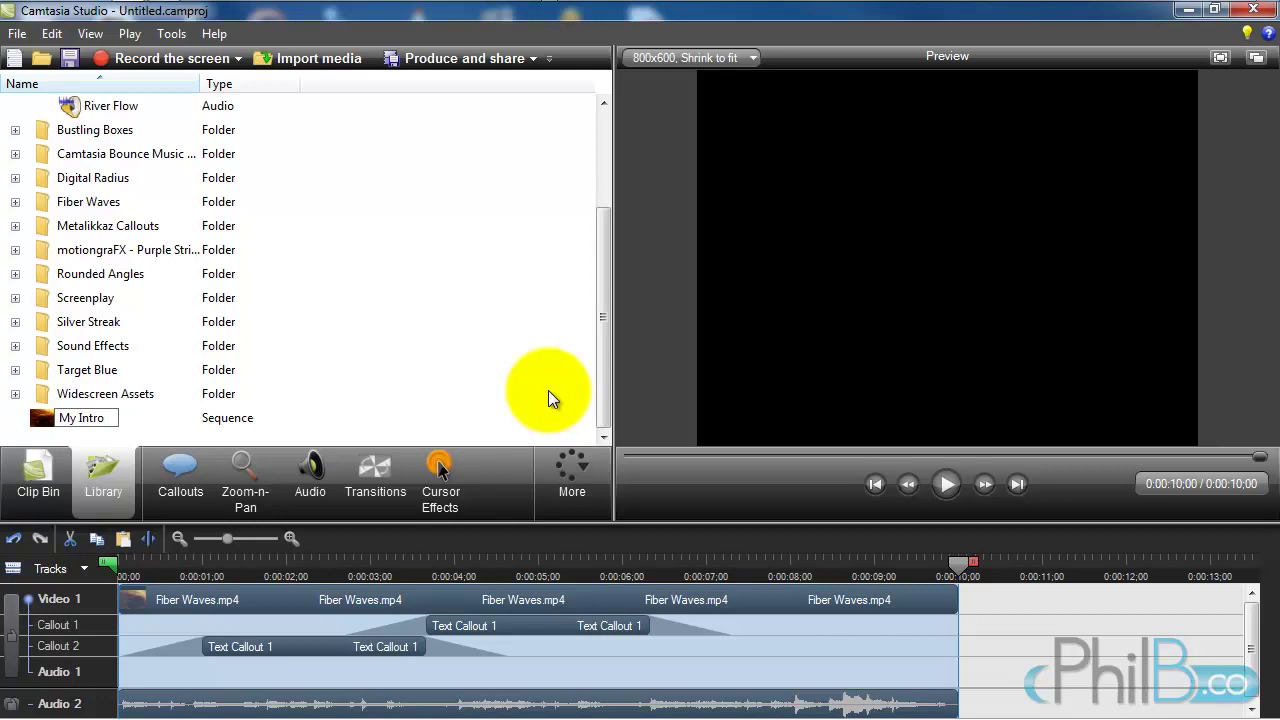
key(Return)
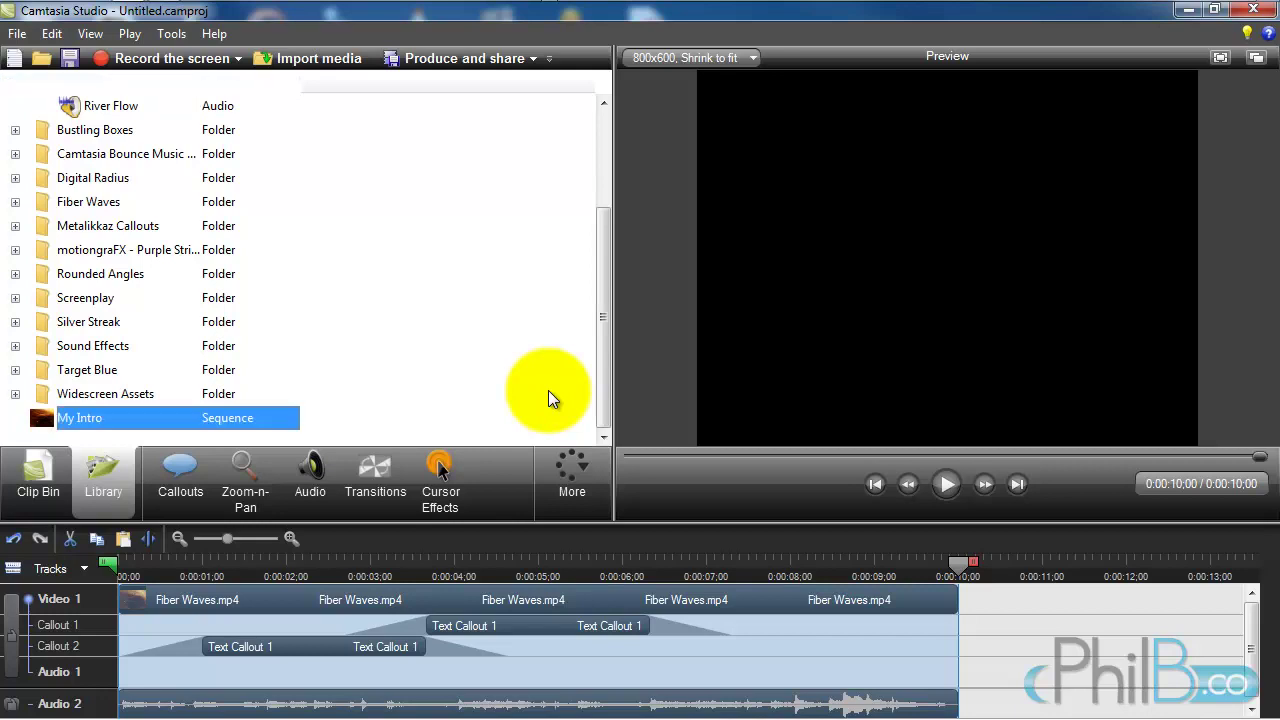
click(14, 58)
Step: Discard changes to Untitled.camproj and place the My Intro sequence on the new timeline
click(655, 412)
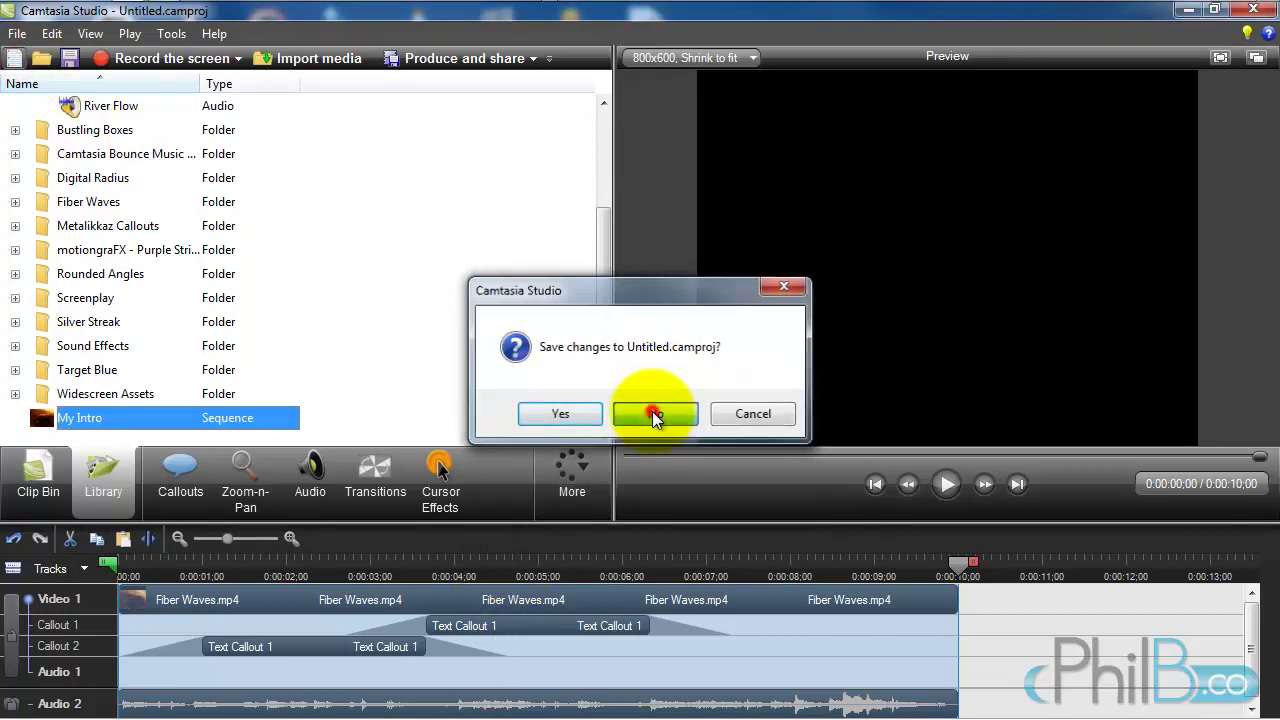
click(422, 350)
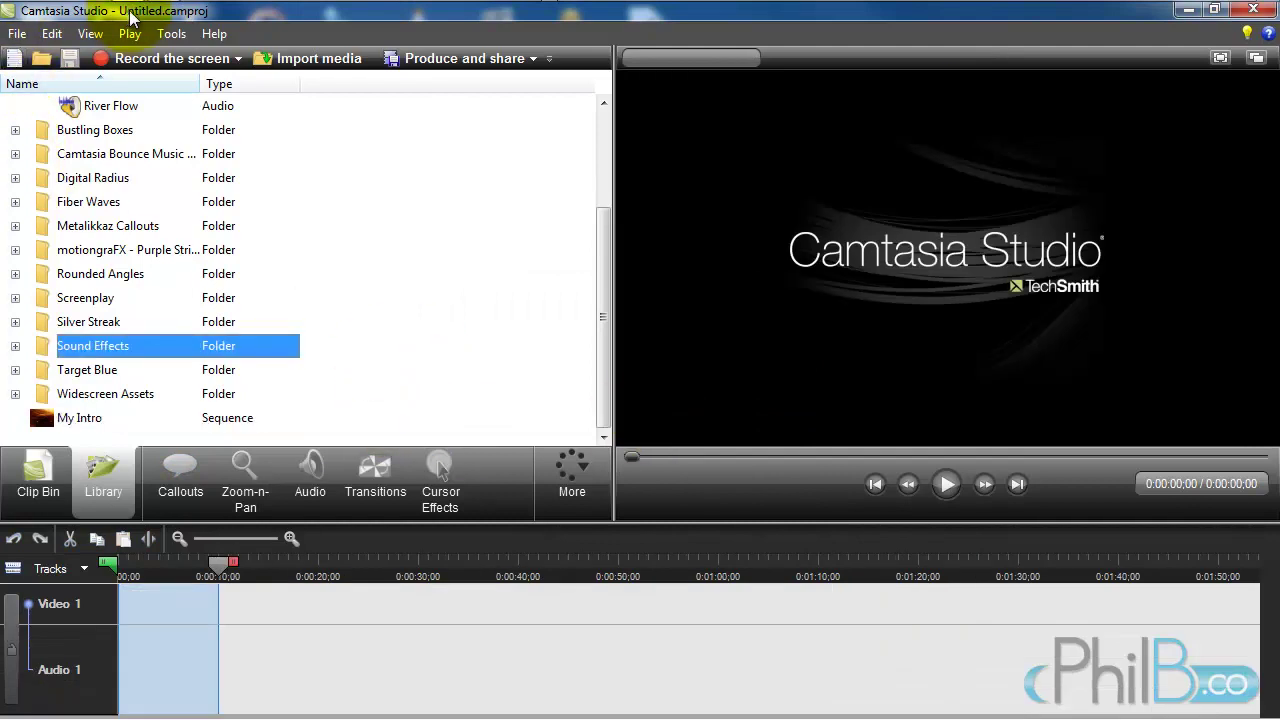
click(42, 416)
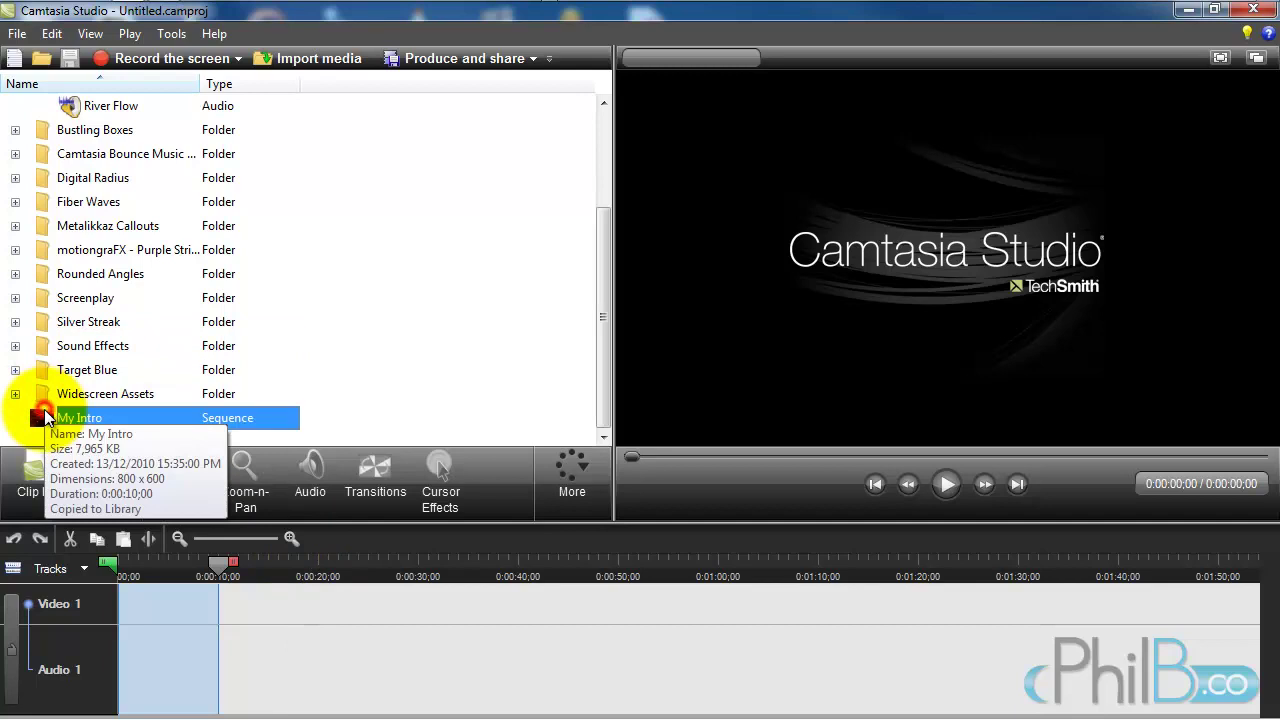
click(28, 480)
click(96, 468)
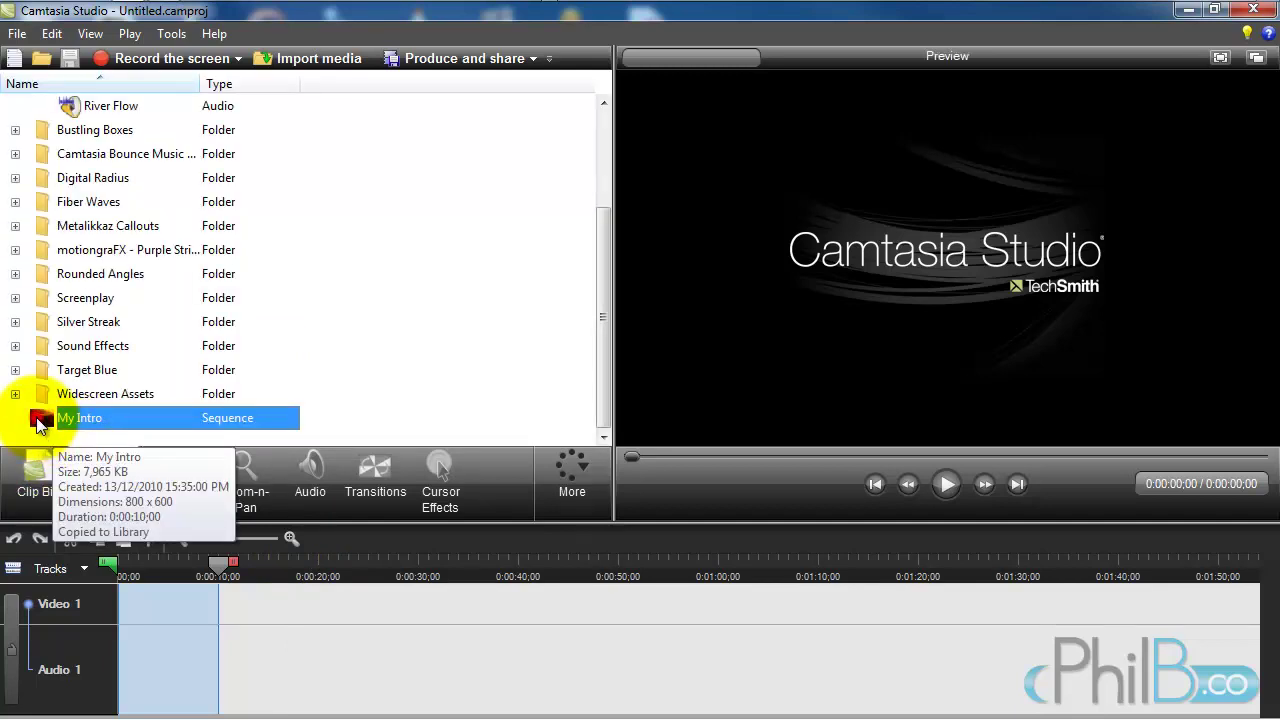
drag(37, 422, 556, 664)
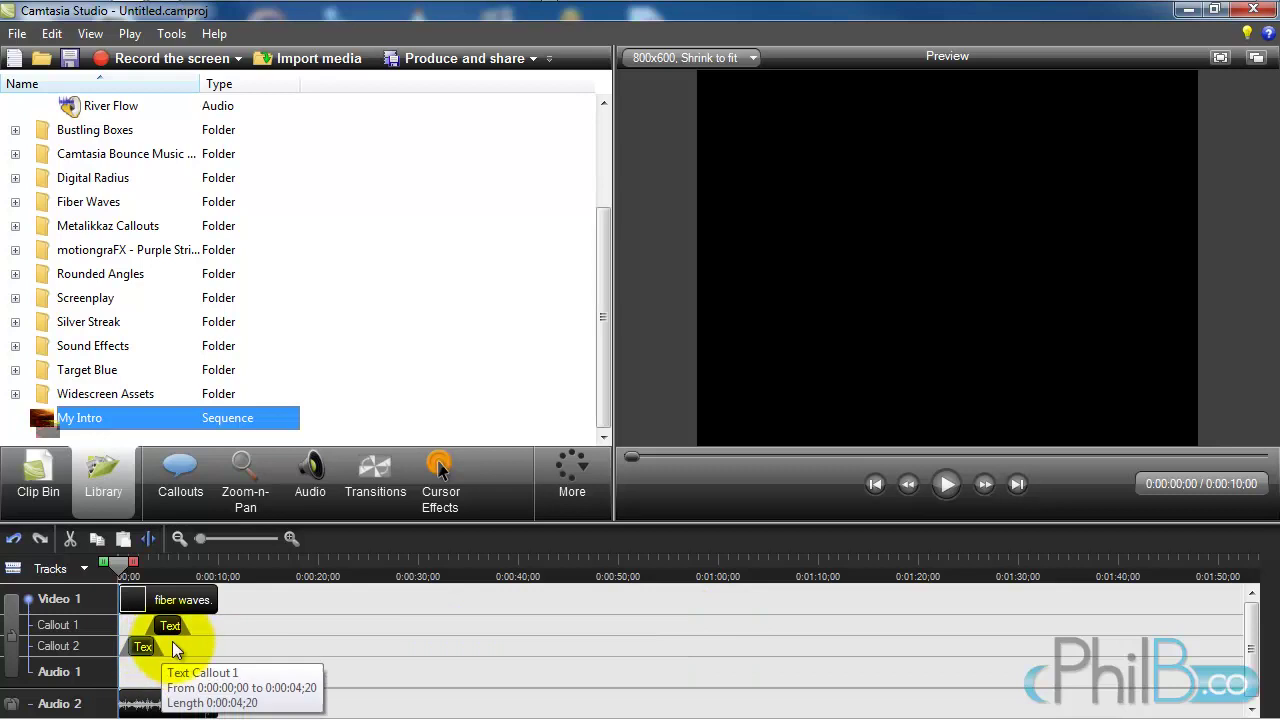
Step: Play the new timeline holding My Intro, stop it, and return focus to the Library list
click(945, 484)
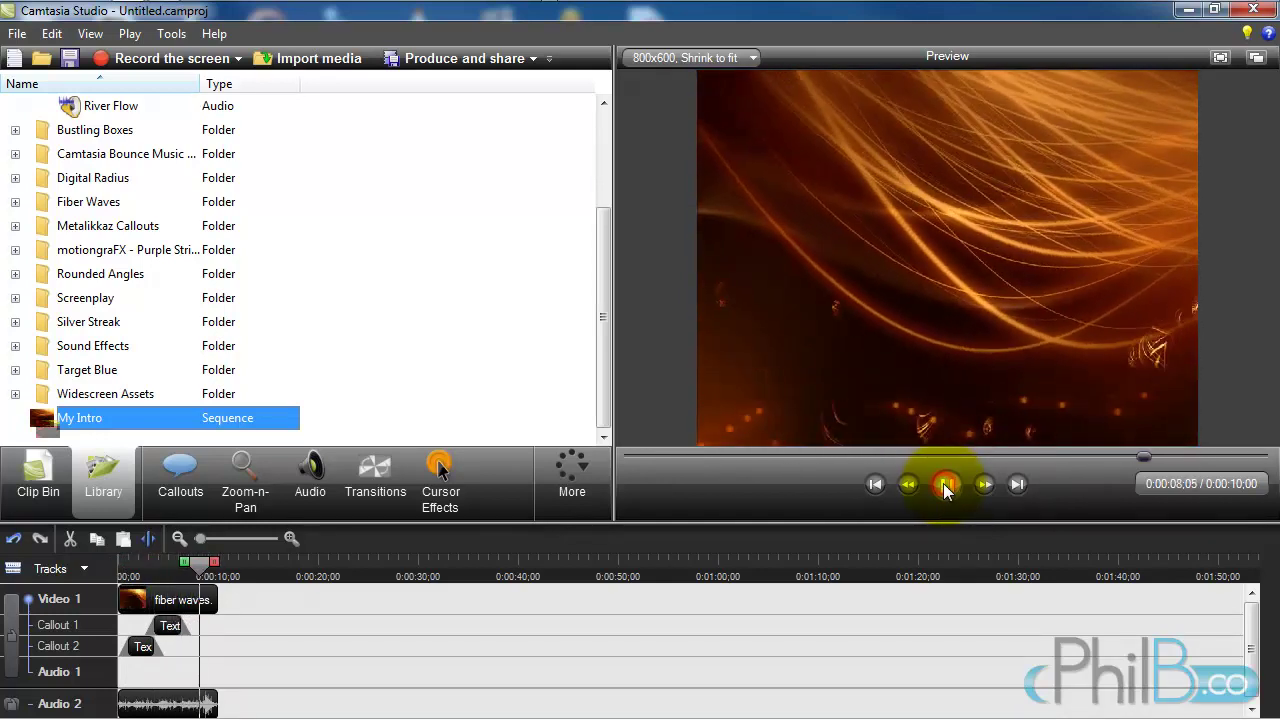
click(945, 485)
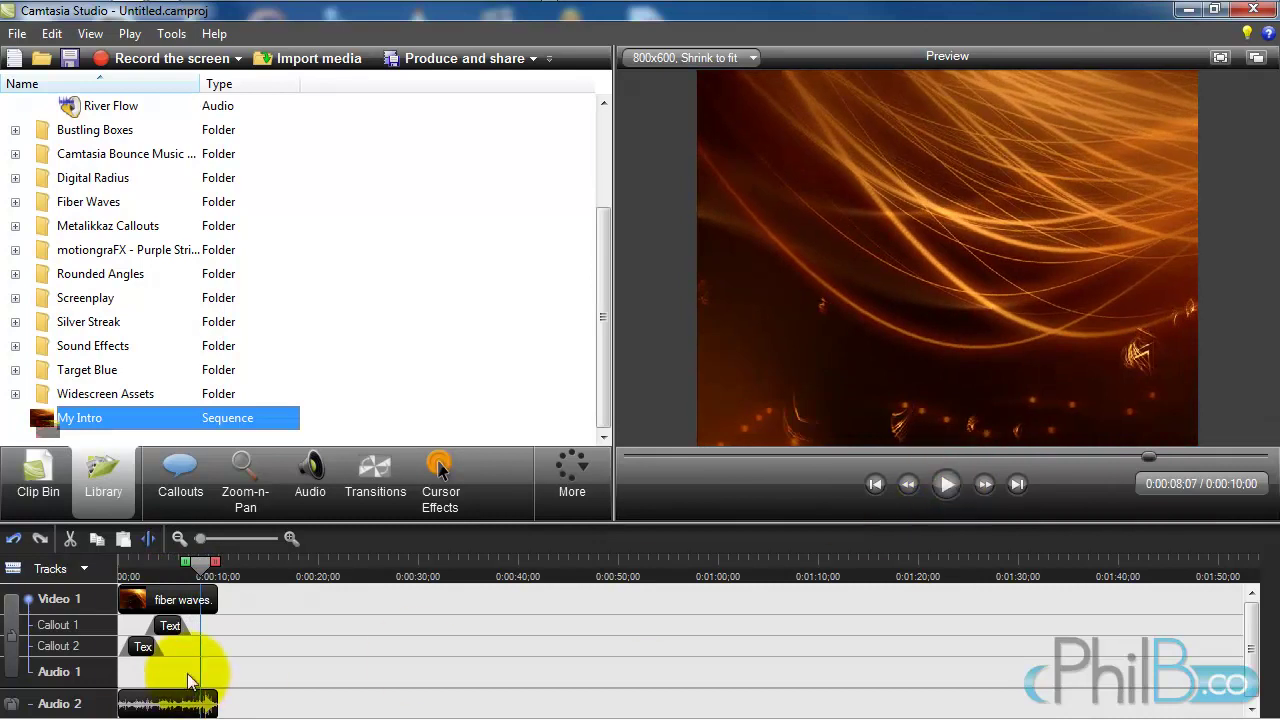
click(115, 508)
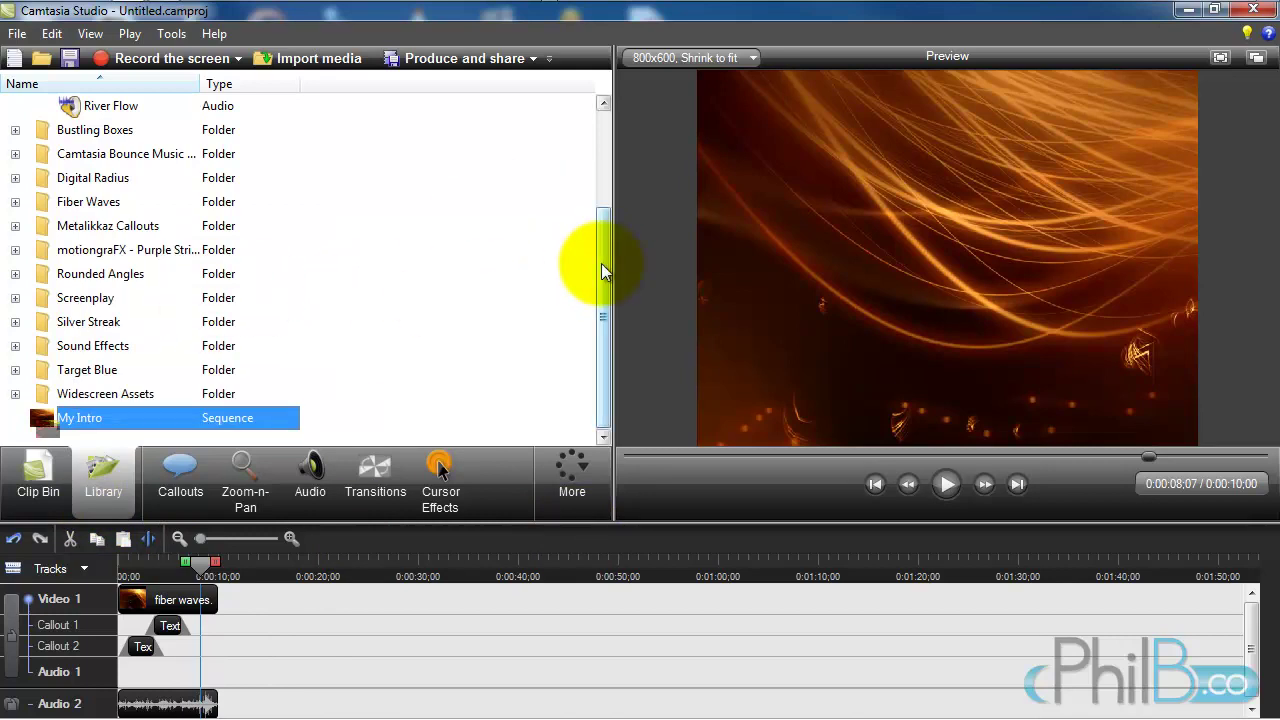
drag(601, 263, 590, 95)
Step: Collapse the Library's Audio folder and select the My Intro sequence
click(15, 130)
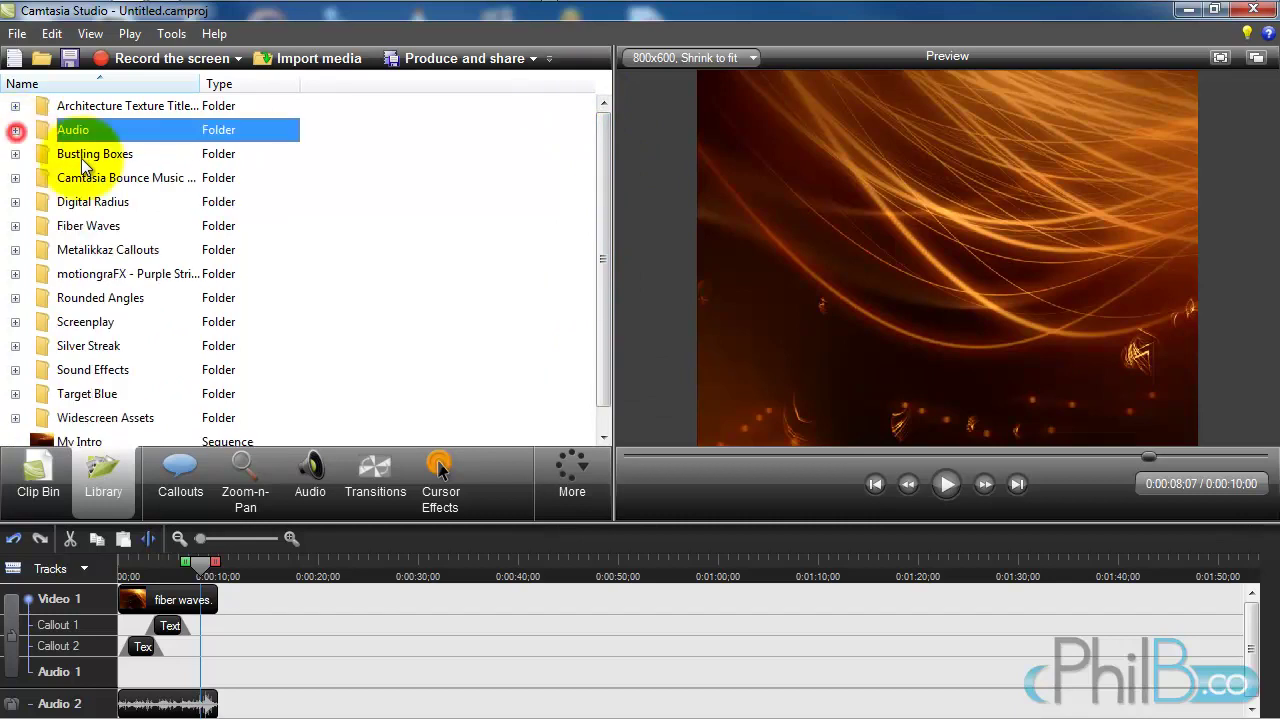
drag(599, 213, 594, 363)
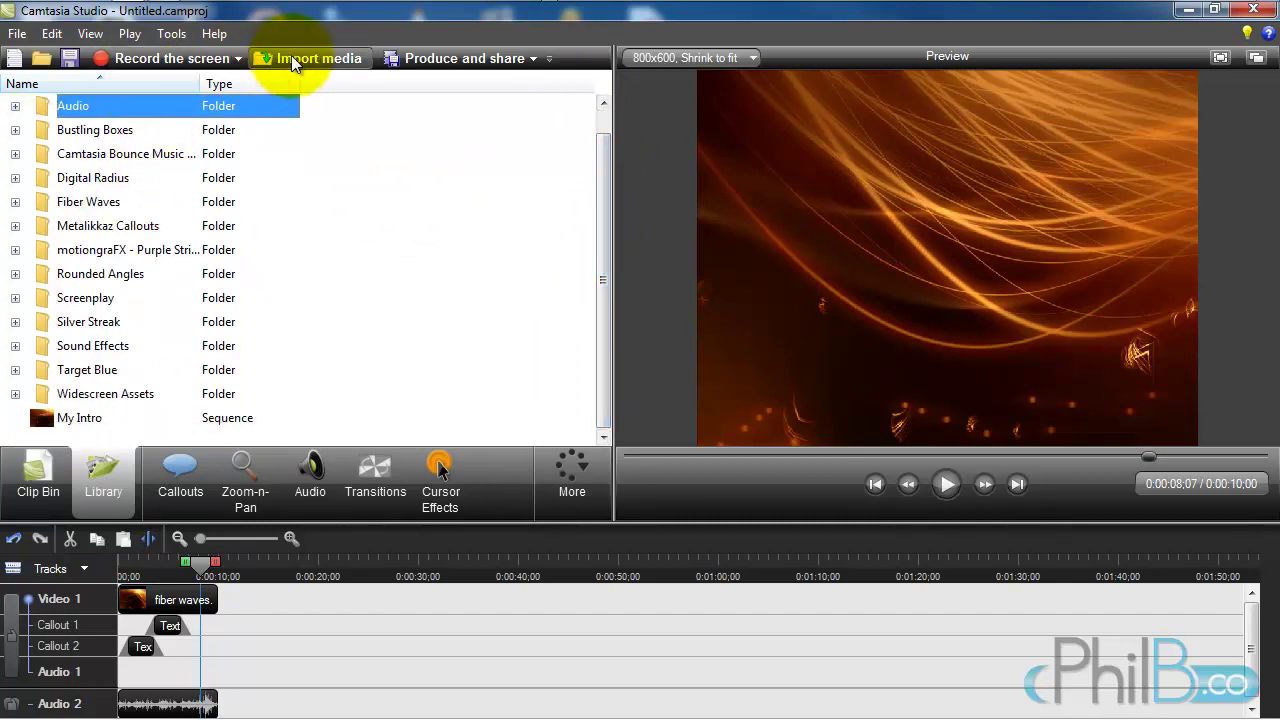
right_click(361, 325)
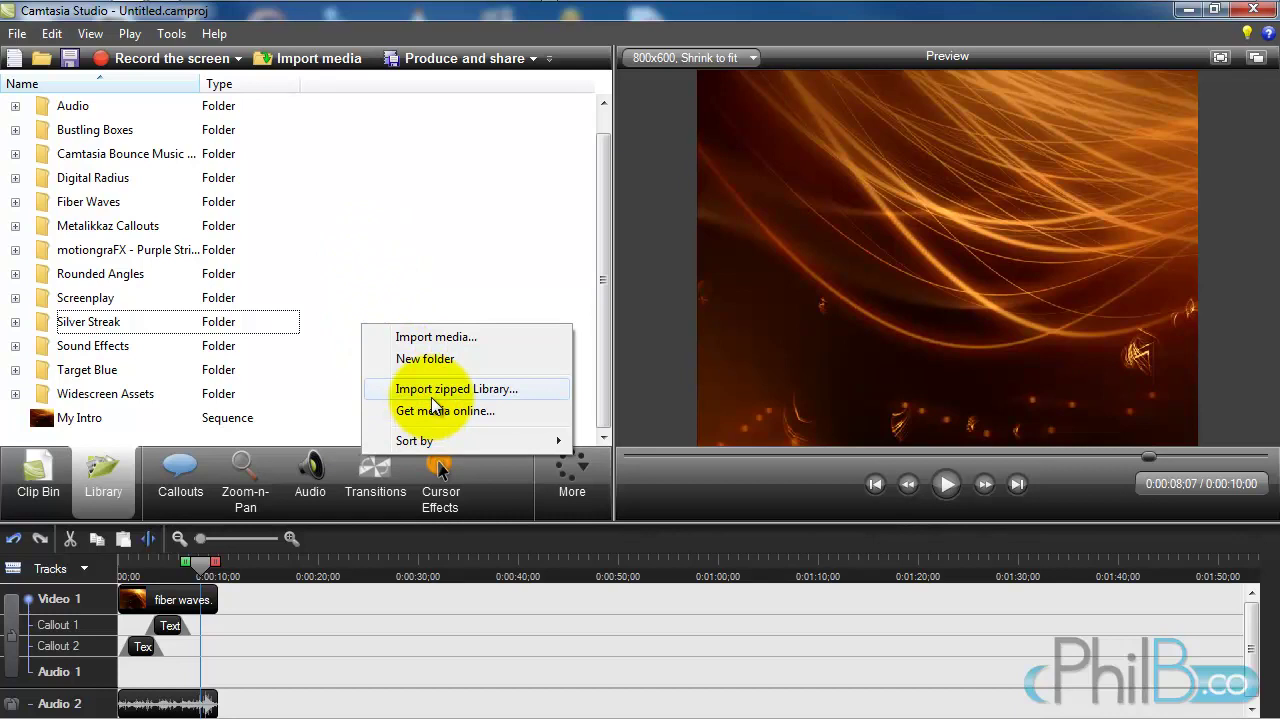
click(82, 421)
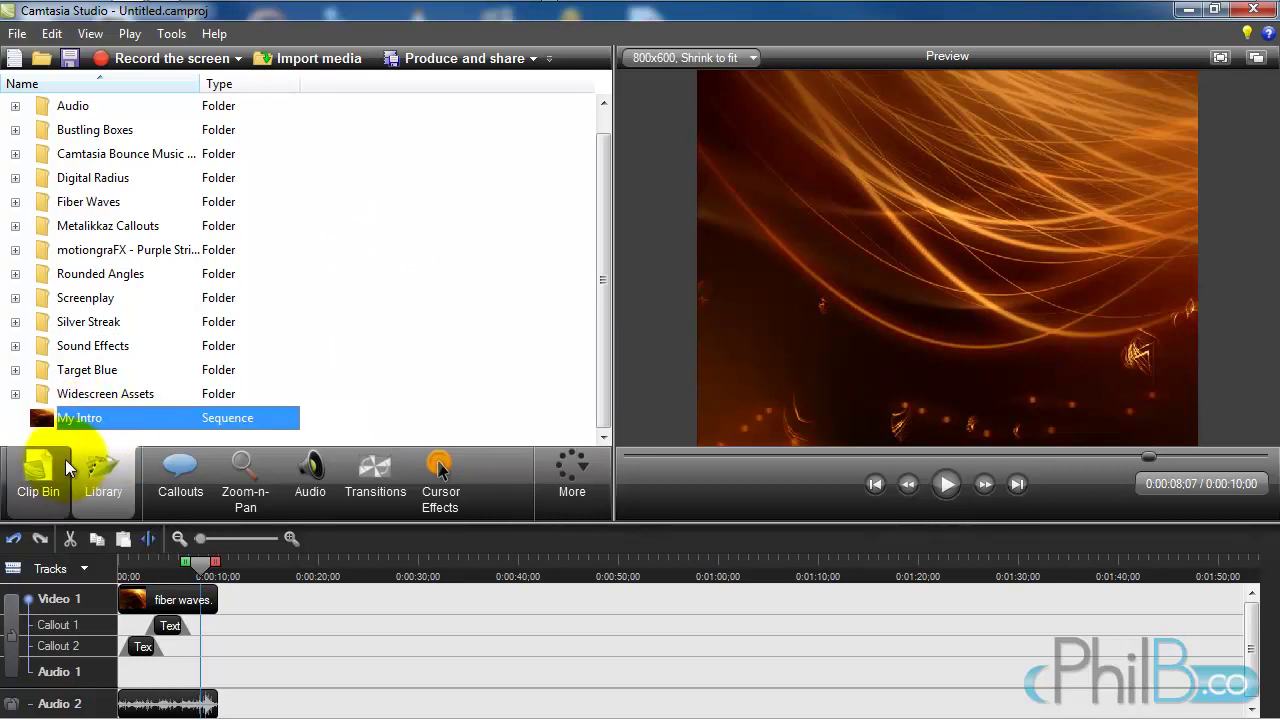
Step: Preview My Intro from the Library, replaying it through the 'This is so fun!' callout
mouse_move(72, 419)
right_click(153, 420)
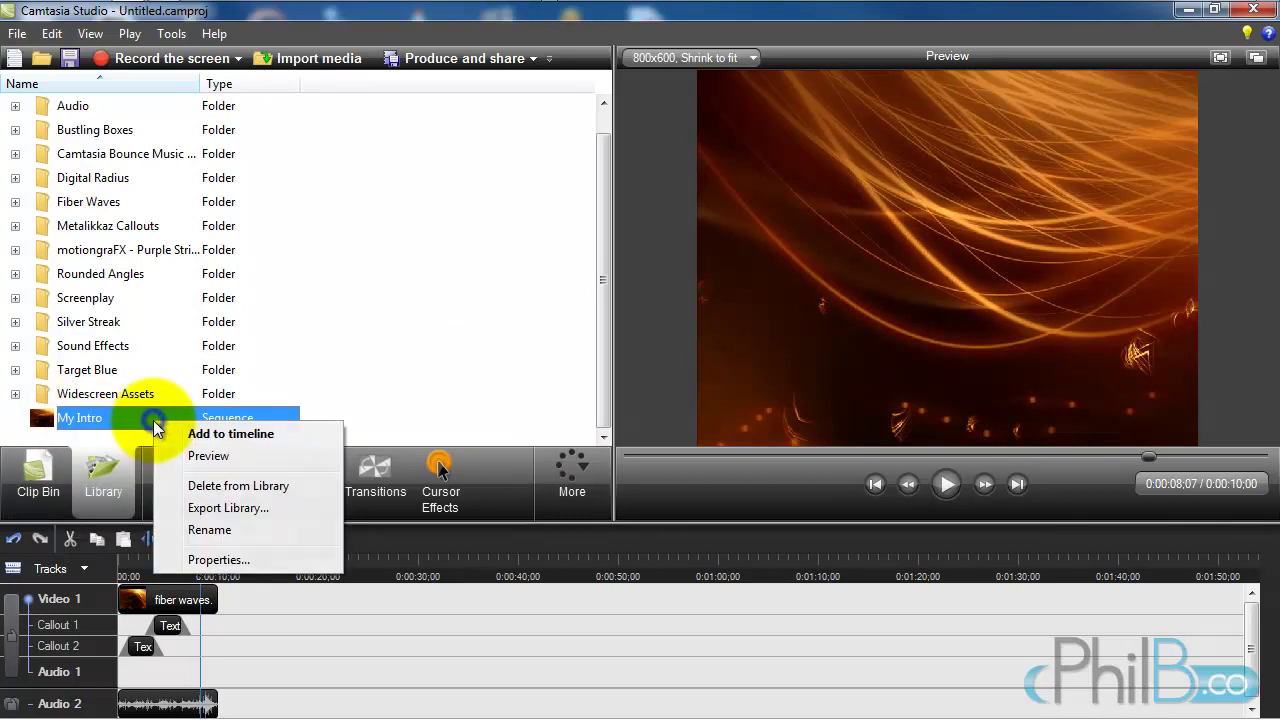
click(205, 457)
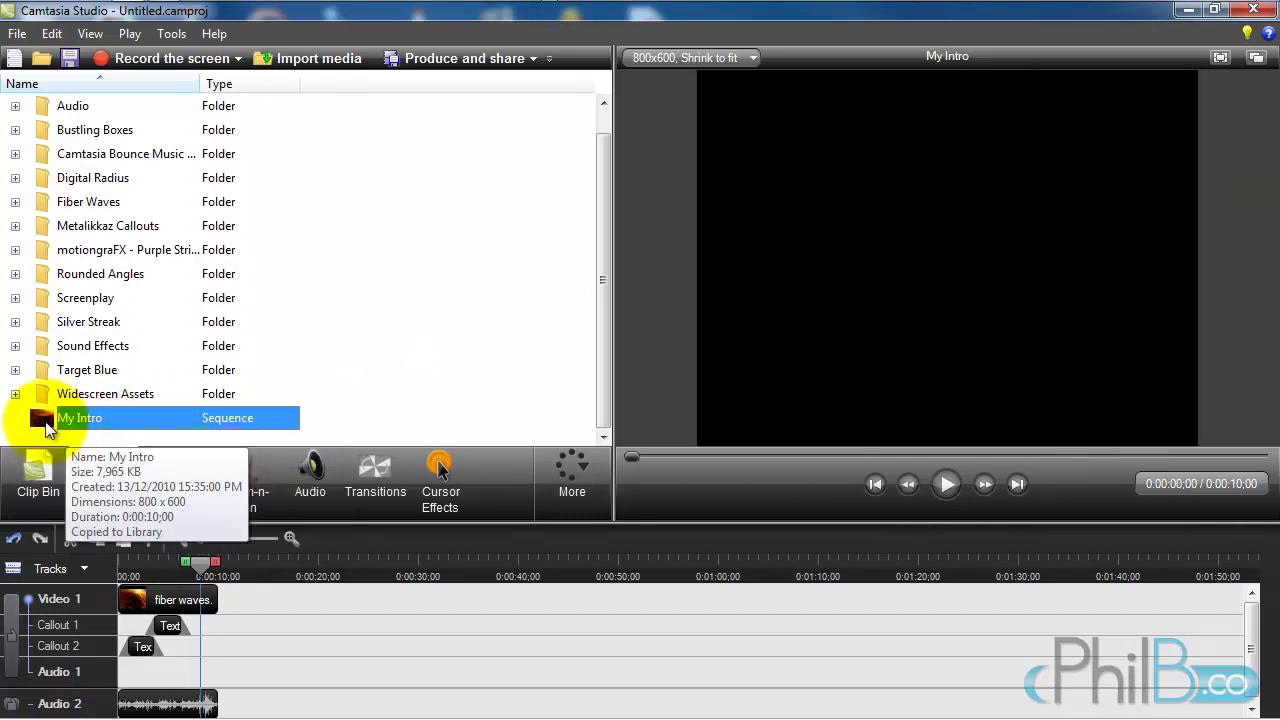
mouse_move(40, 420)
key(space)
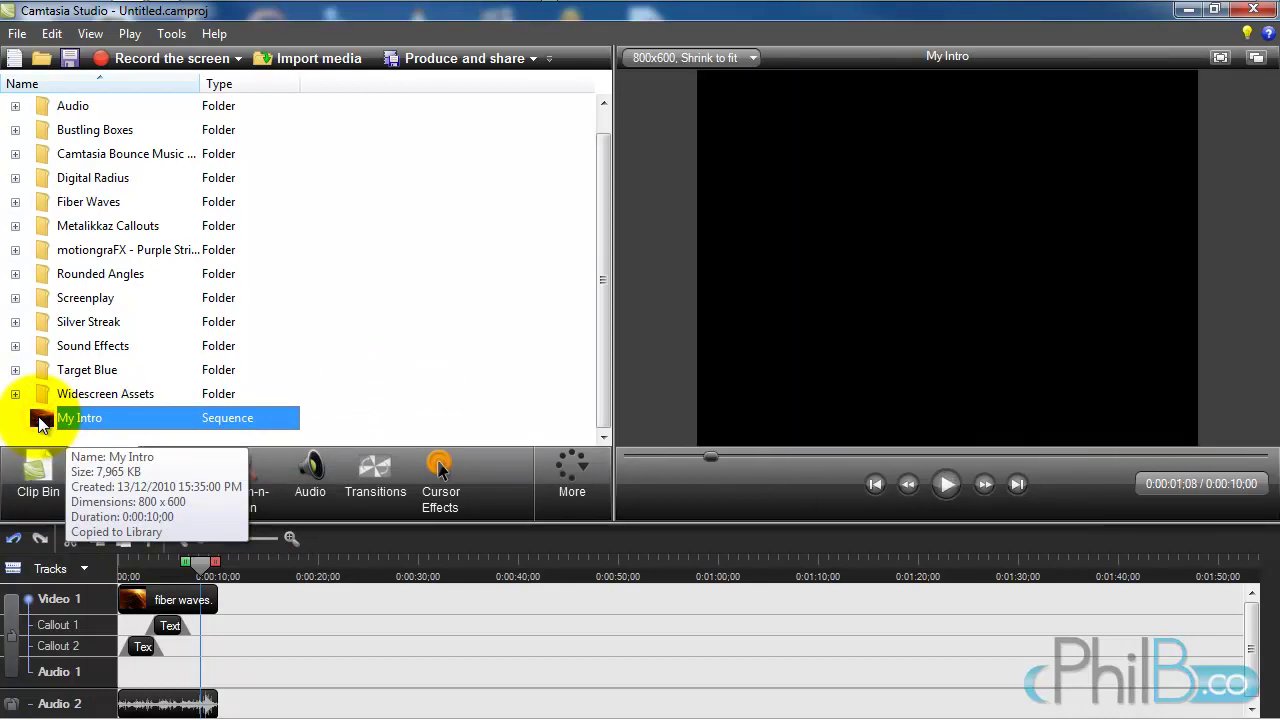
click(945, 484)
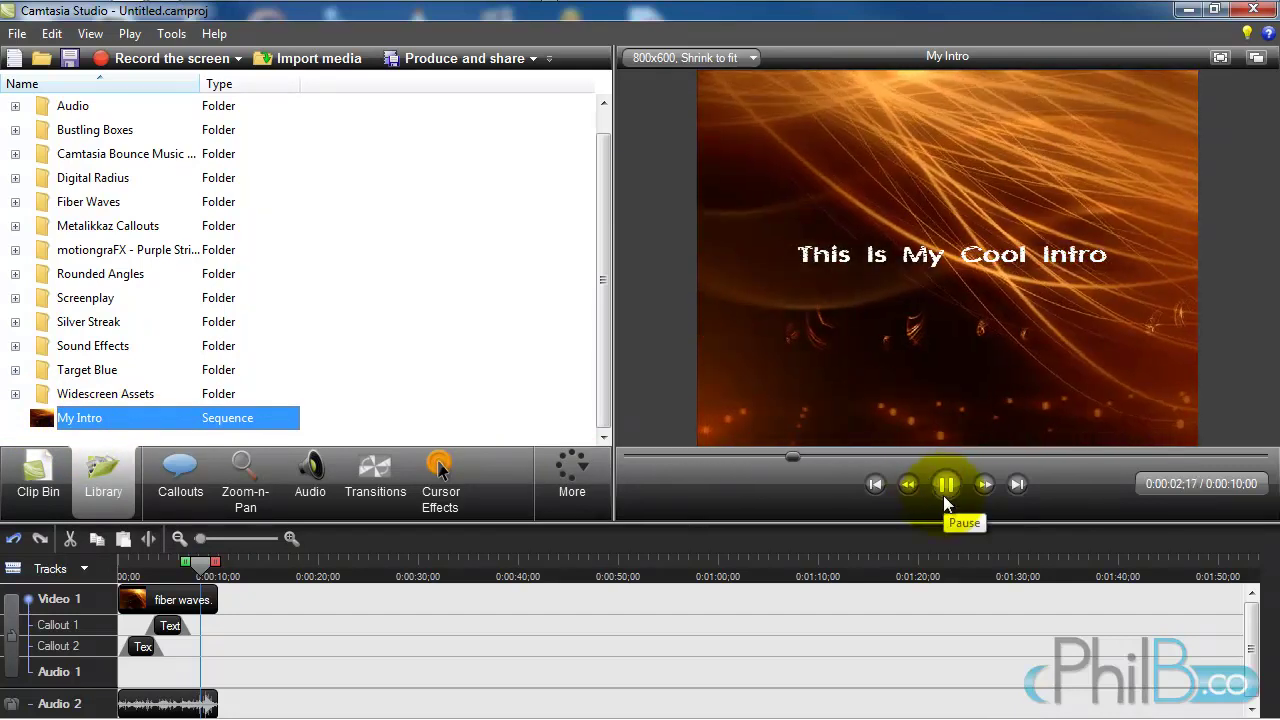
click(945, 484)
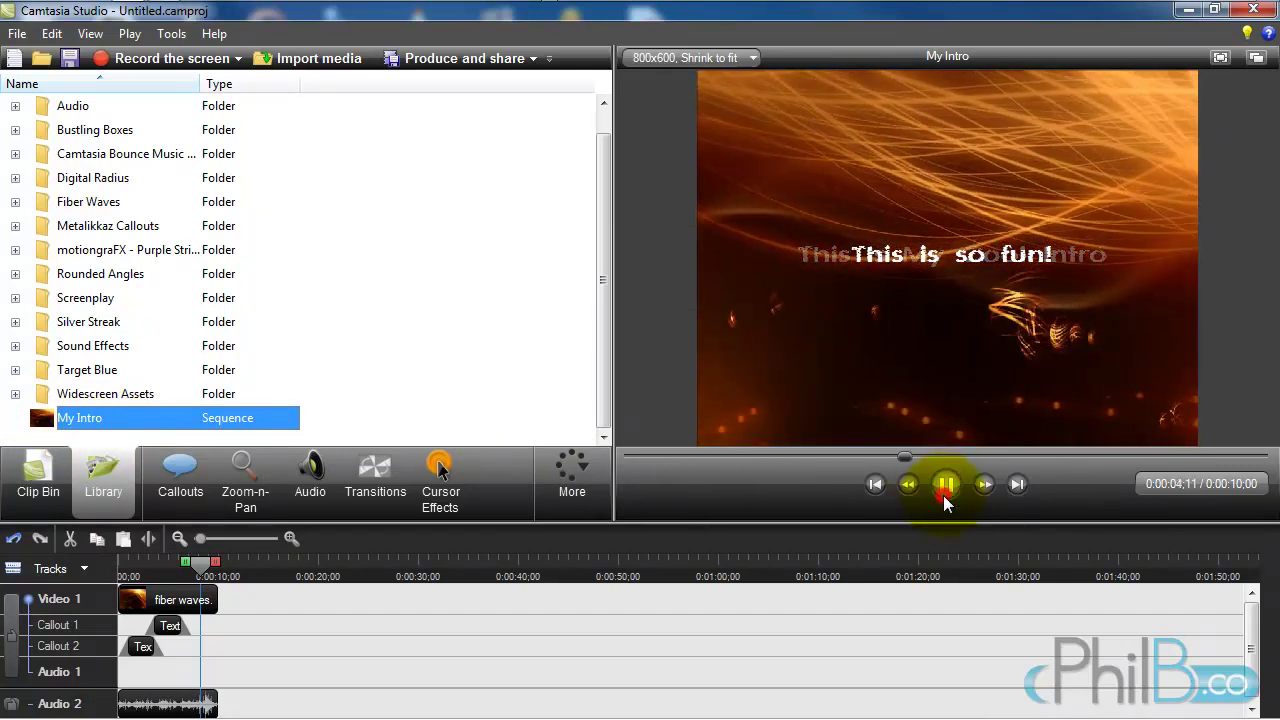
Step: Export My Intro as LibPkg_2010-12-13_153637.libzip into the Documents\Temp folder
right_click(88, 418)
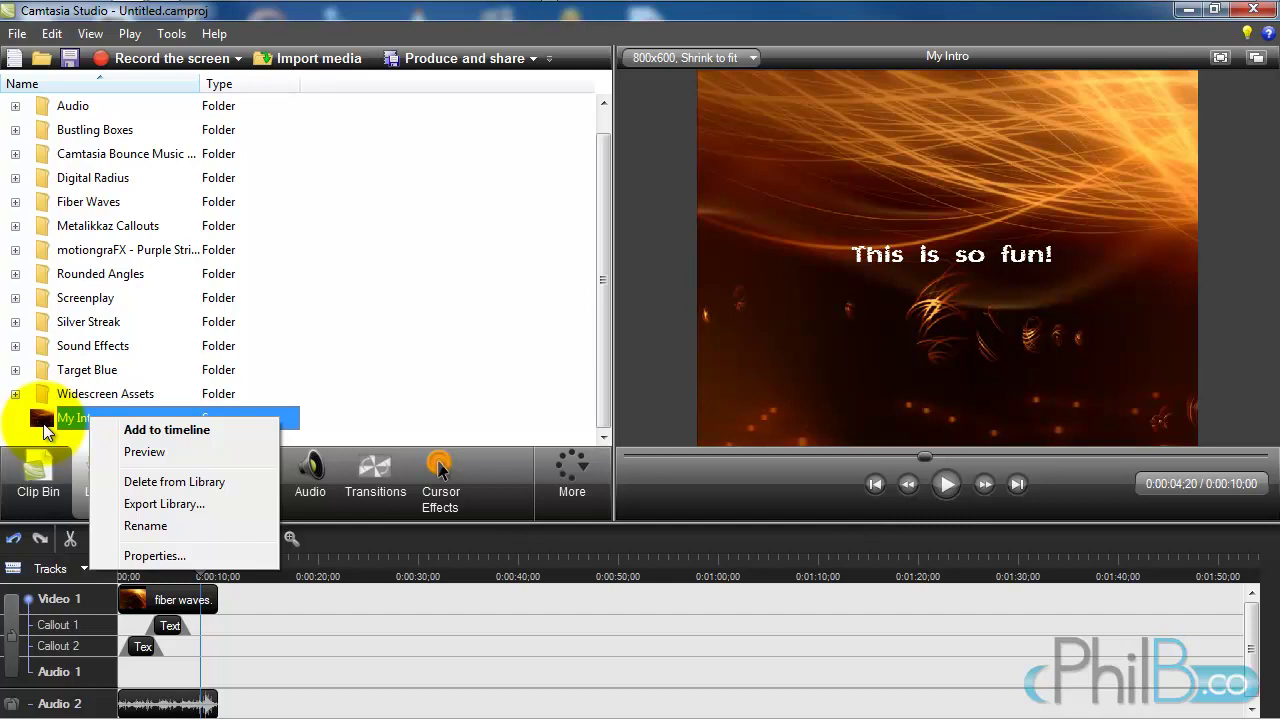
click(139, 506)
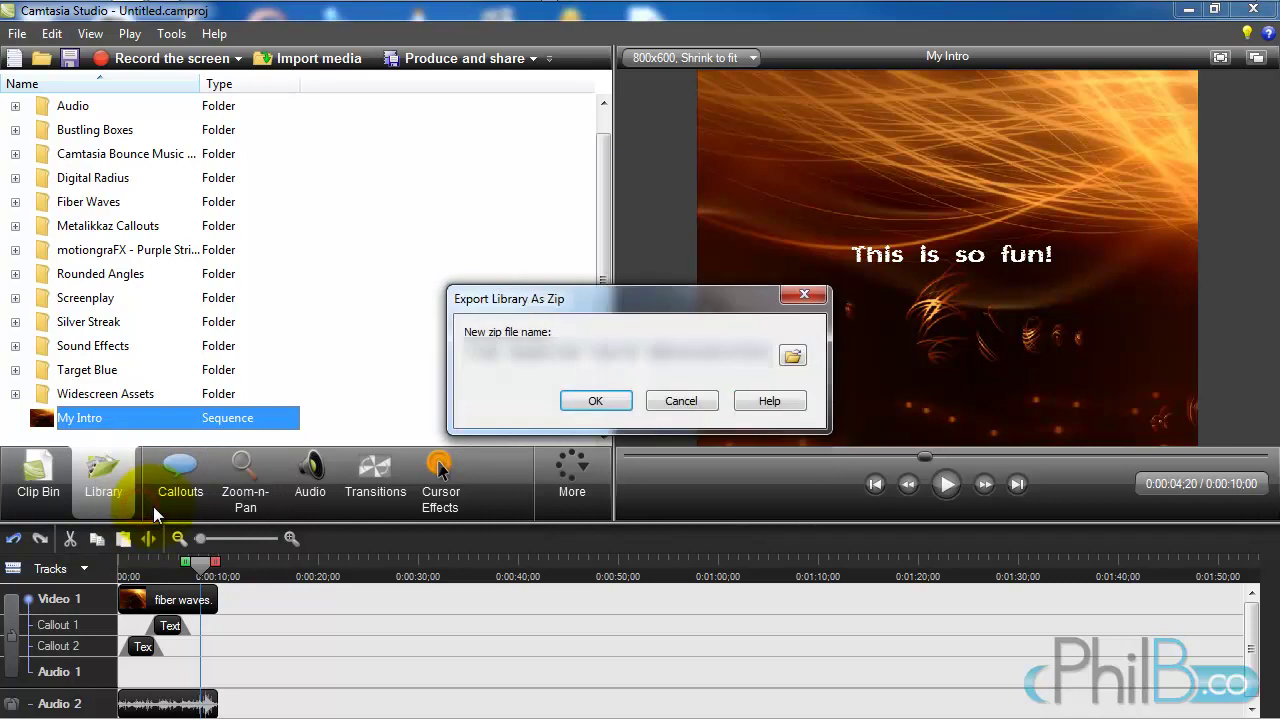
click(793, 355)
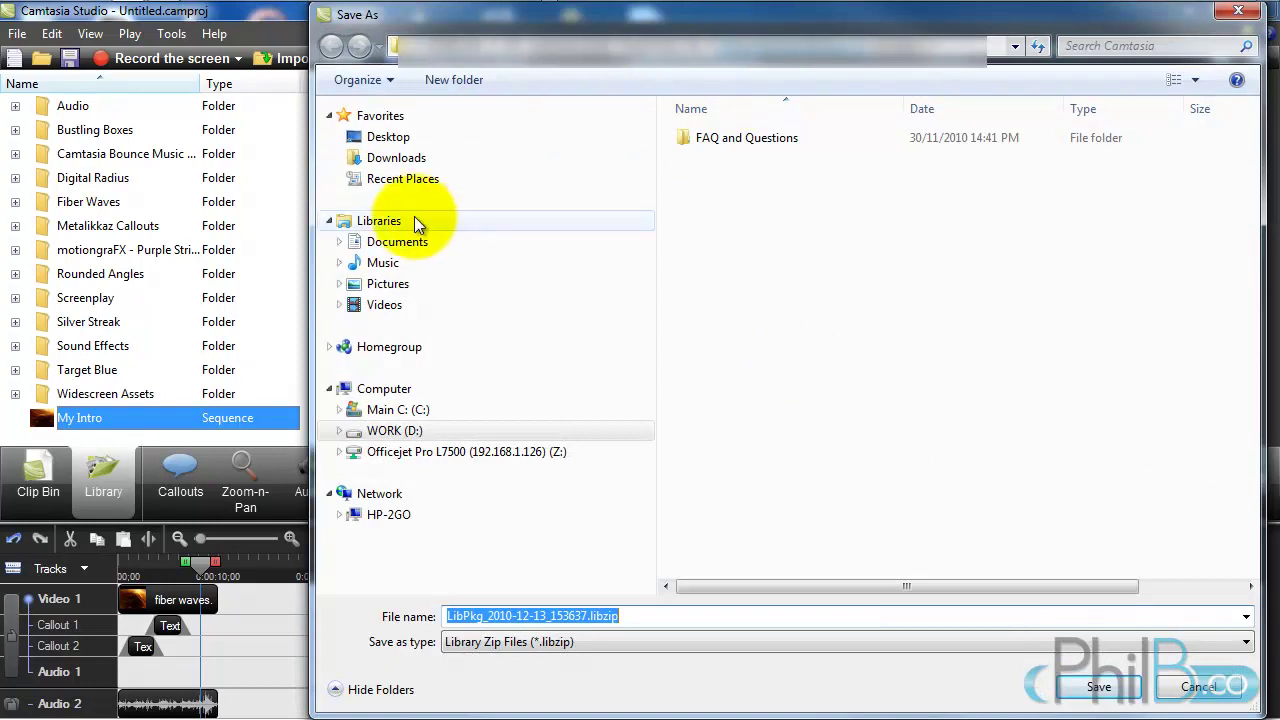
click(398, 243)
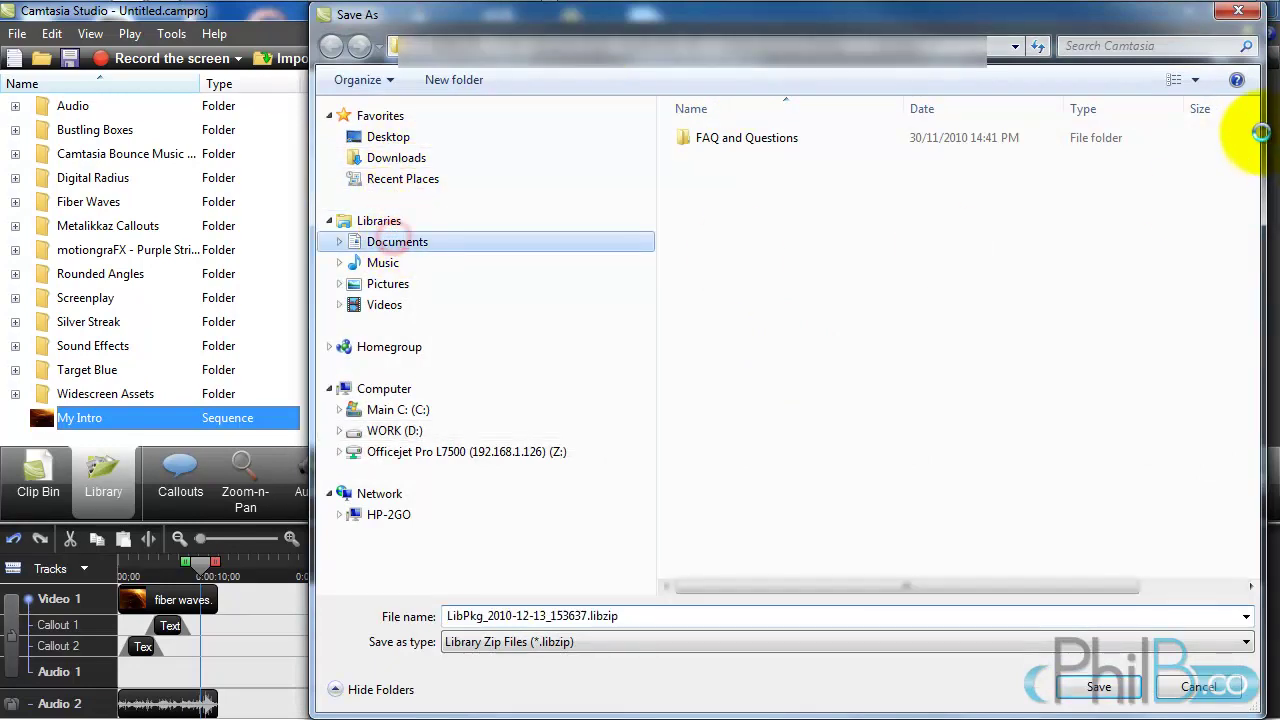
drag(1249, 195, 1252, 528)
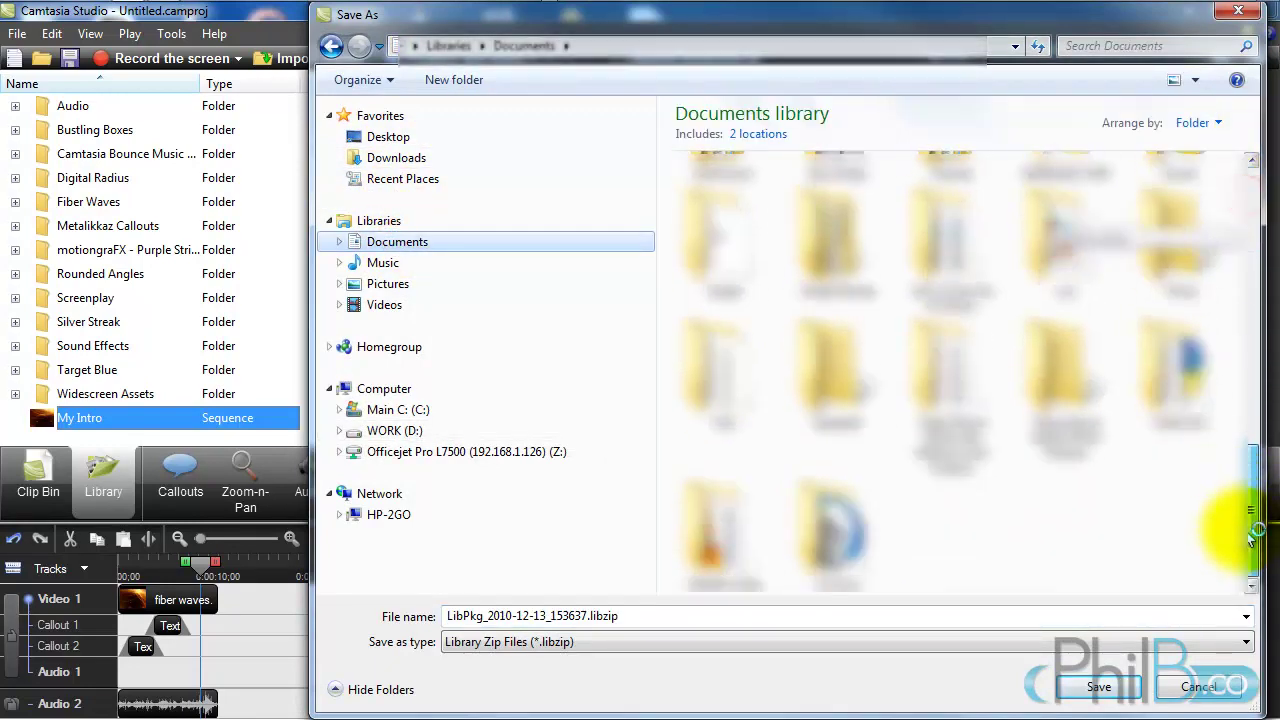
click(1175, 232)
click(1090, 687)
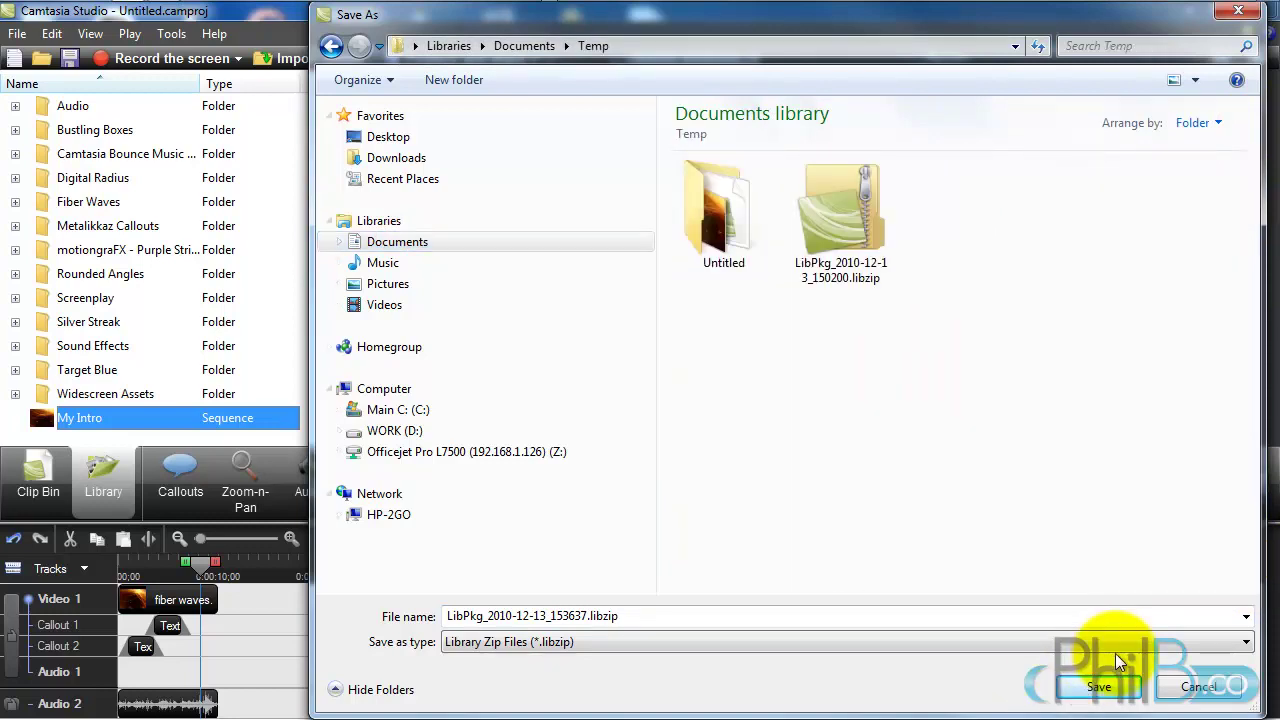
click(1100, 687)
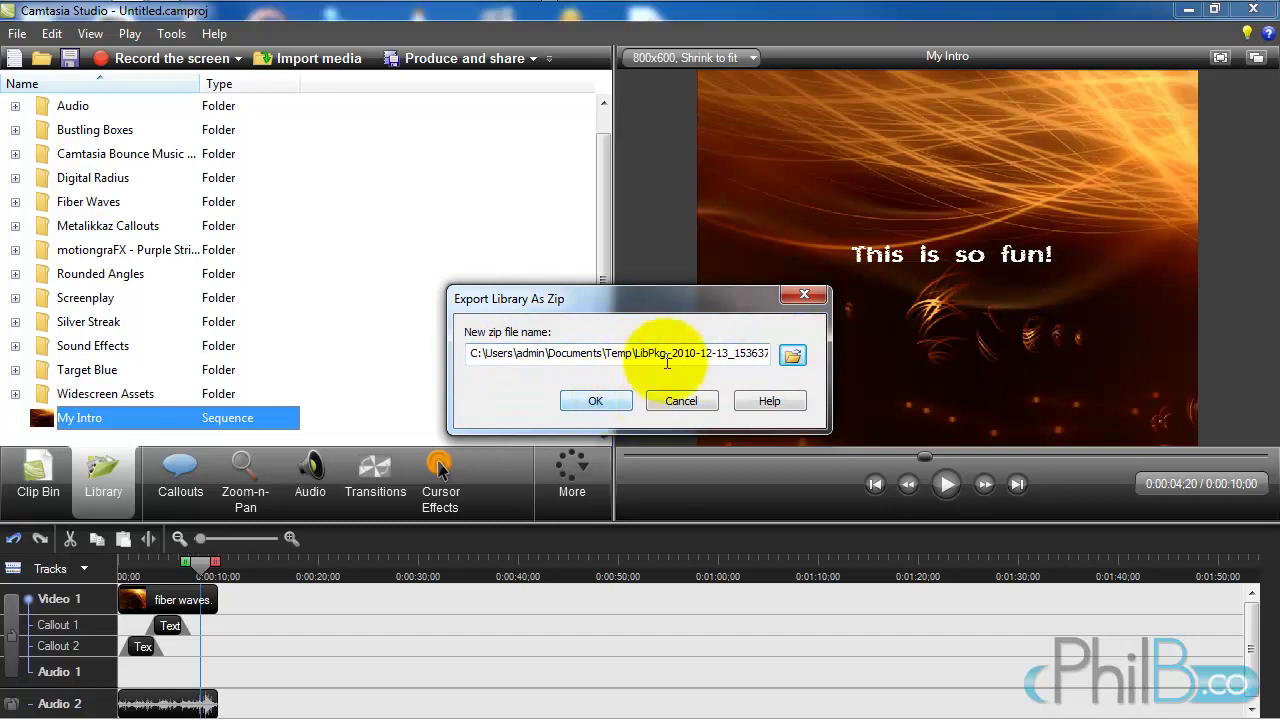
click(594, 400)
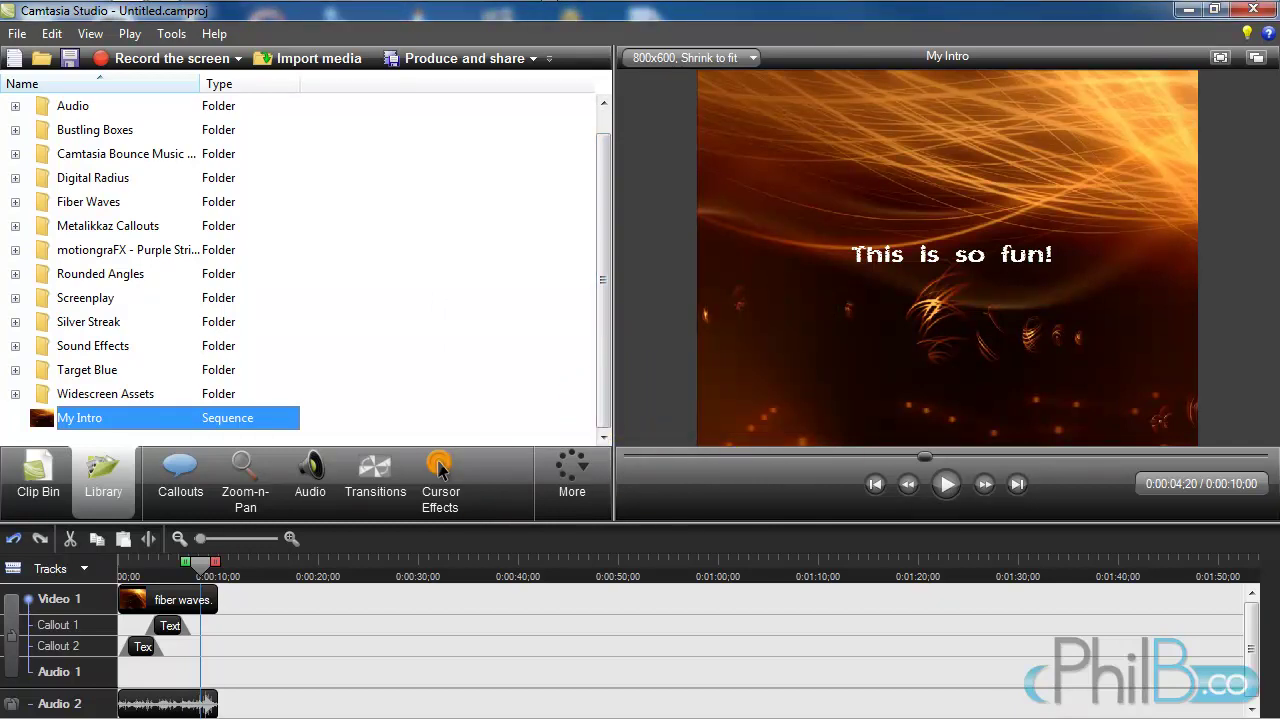
mouse_move(280, 5)
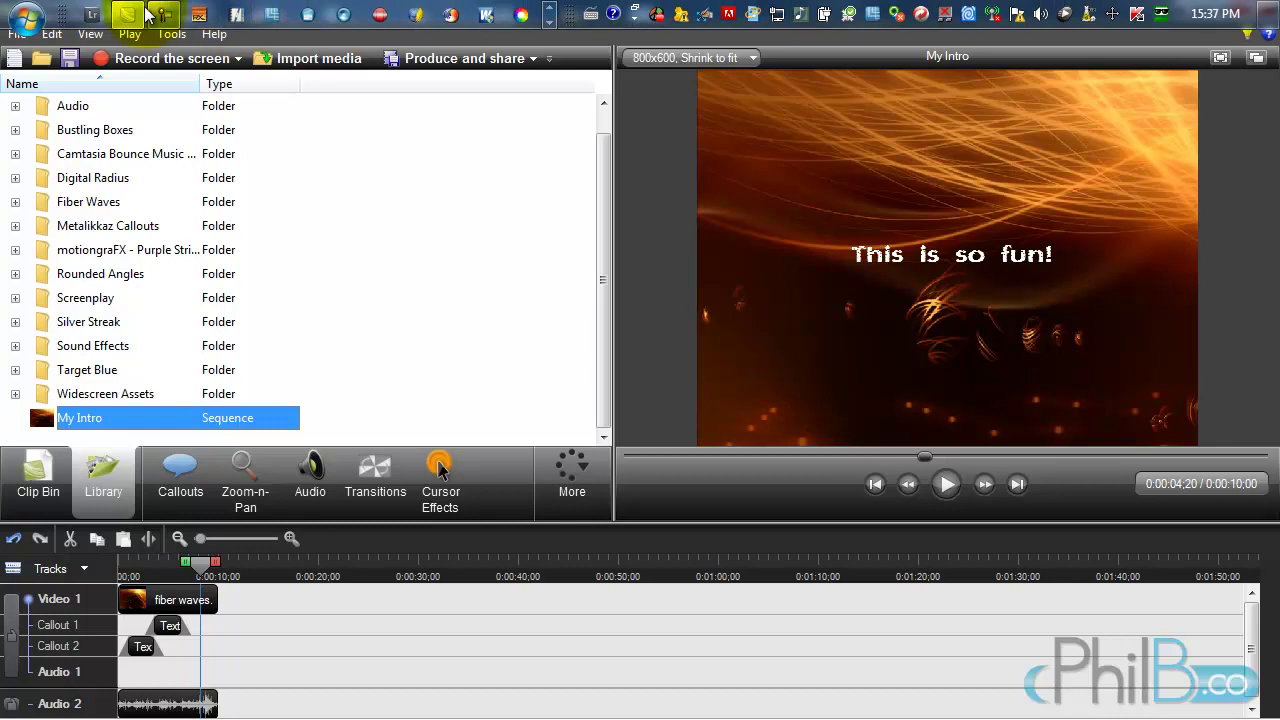
Step: Open LibPkg_2010-12-13_153637.libzip from the Temp folder as an archive in 7-Zip
click(553, 12)
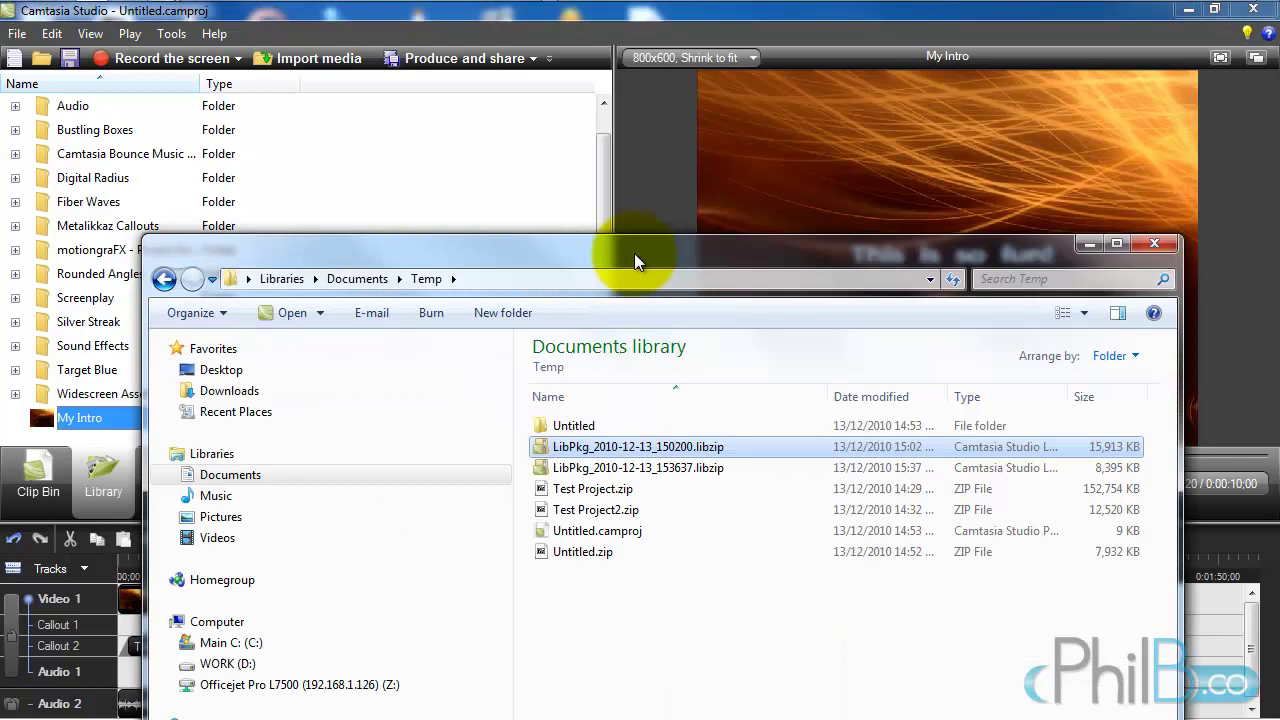
drag(634, 253, 484, 36)
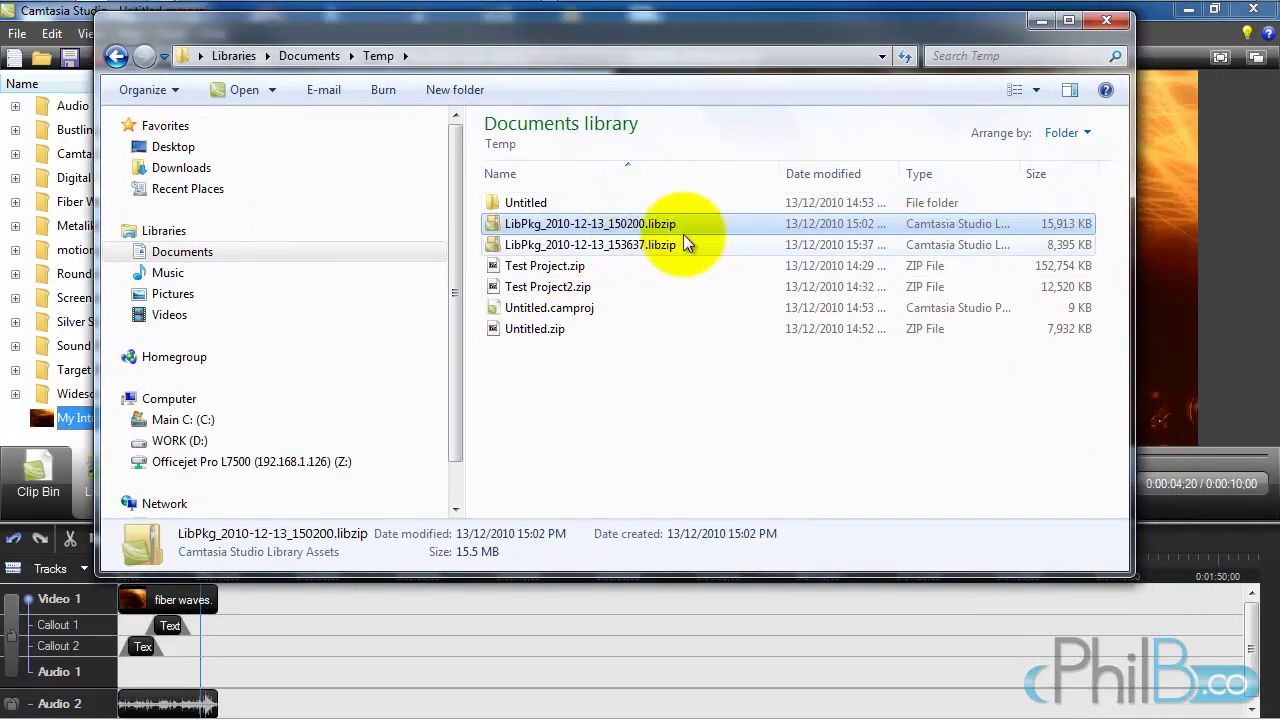
double_click(618, 222)
right_click(618, 221)
mouse_move(674, 206)
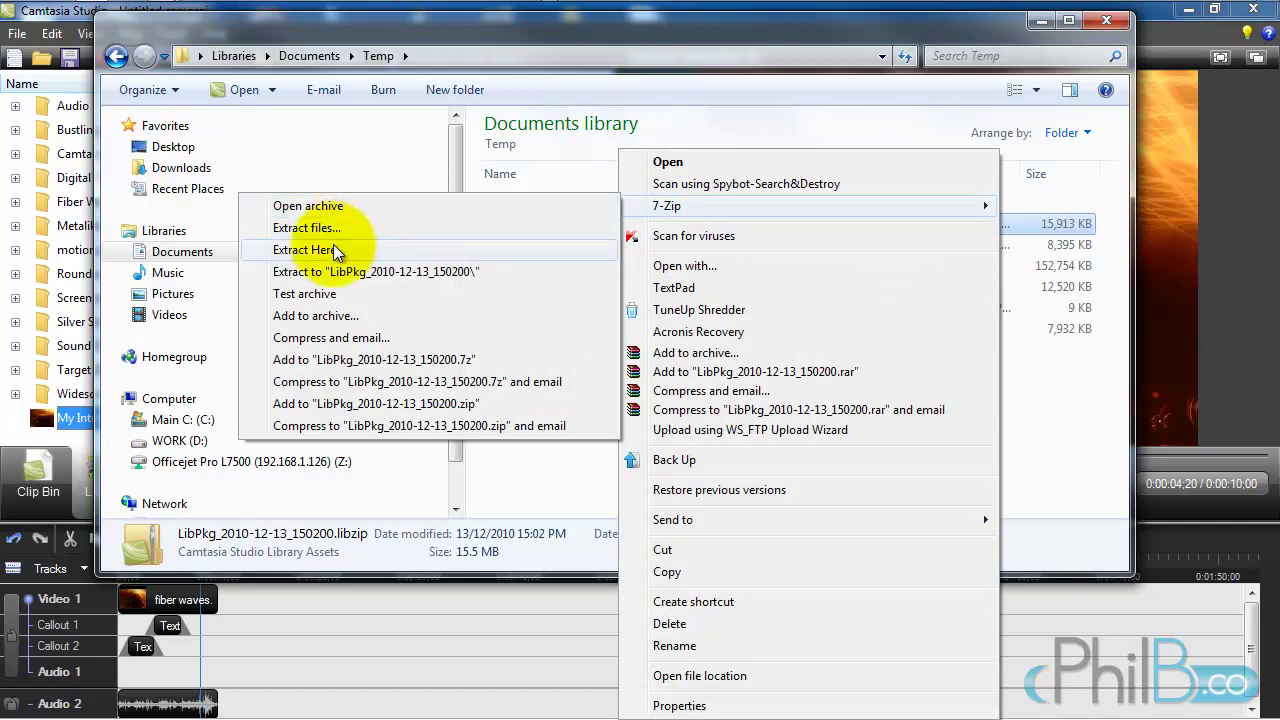
click(330, 205)
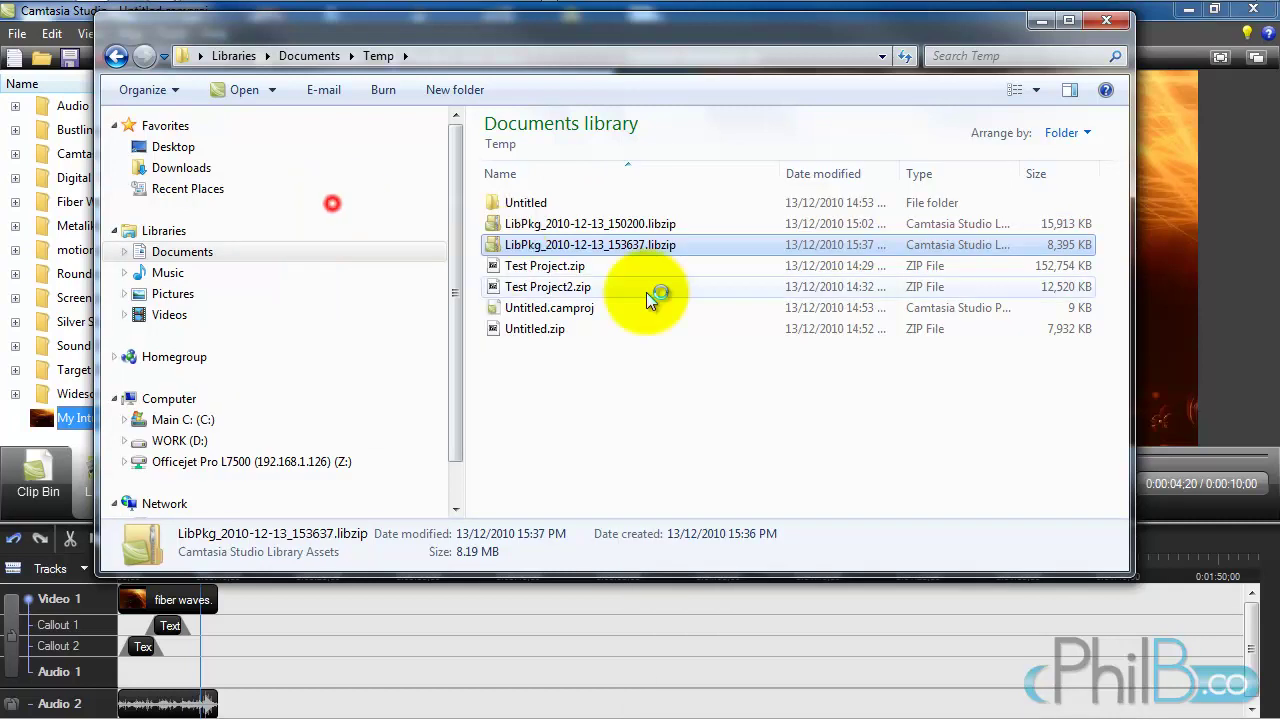
Step: Review the archive's Sequence folder files, then close the 7-Zip window
double_click(117, 165)
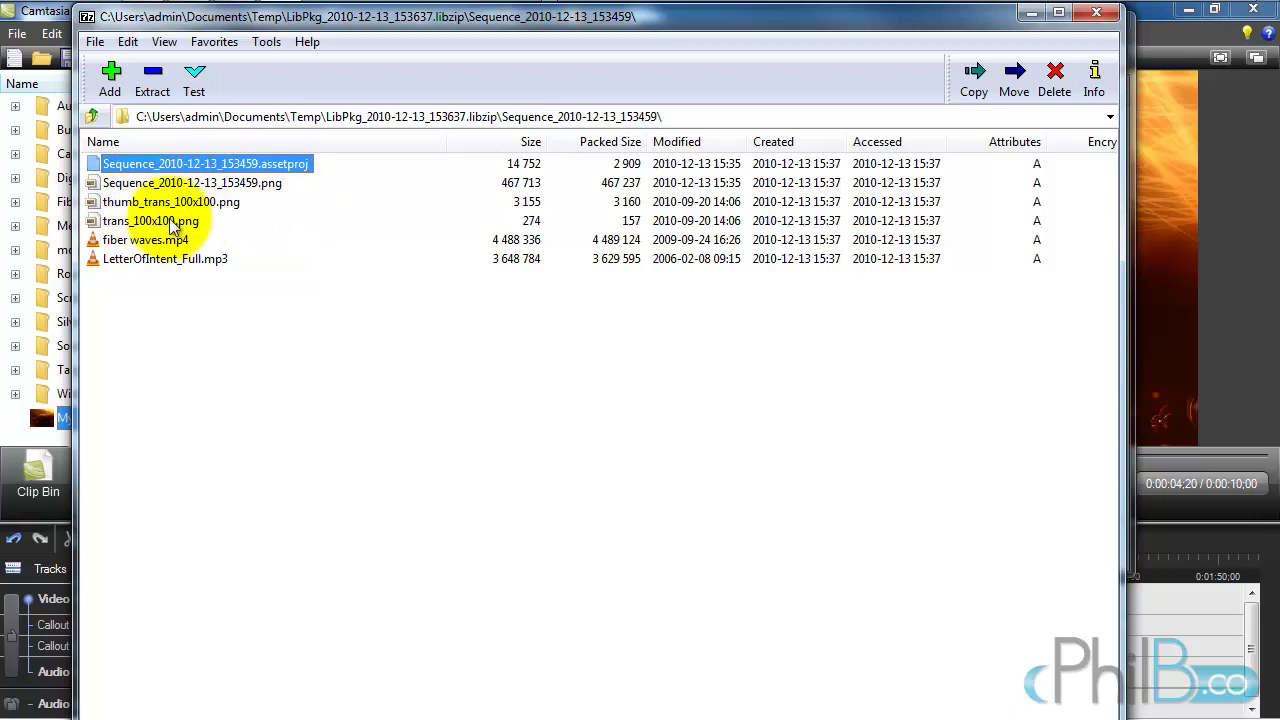
click(1088, 15)
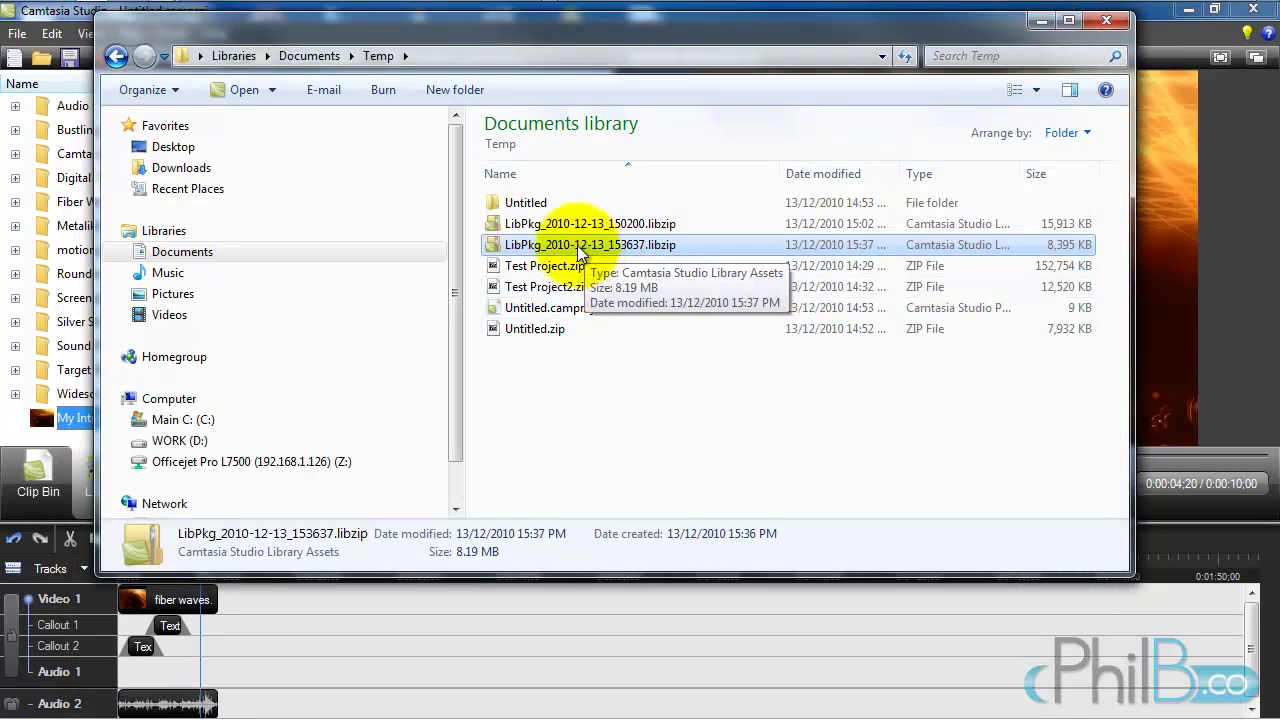
Step: Deselect the files and minimize the Temp folder window to return to Camtasia
click(630, 393)
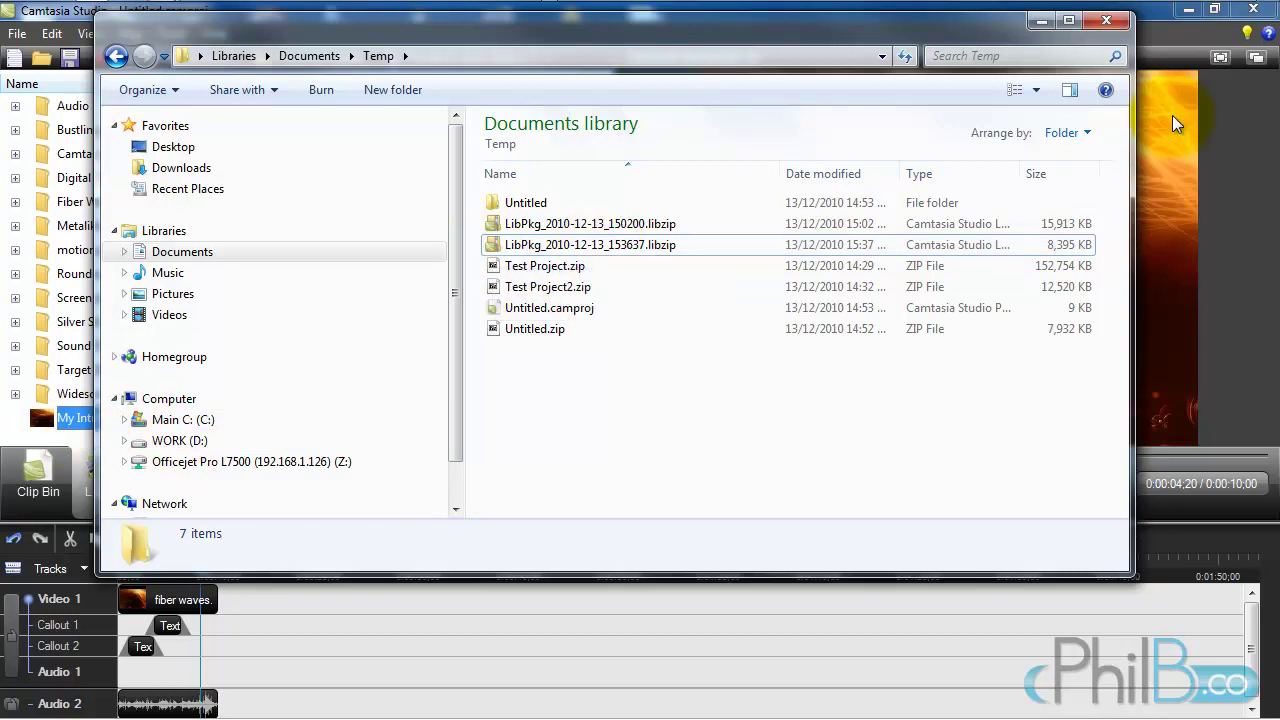
key(super+Down)
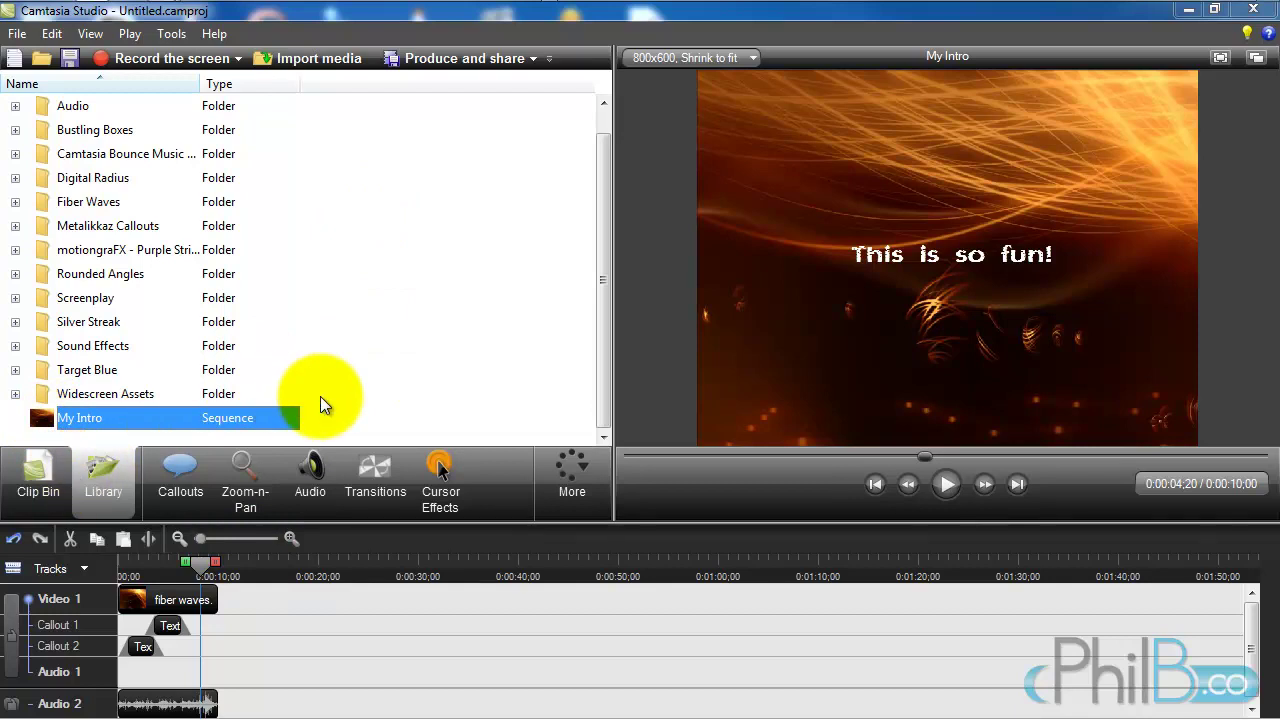
Step: Create a new Library folder named 'My Assets'
right_click(368, 198)
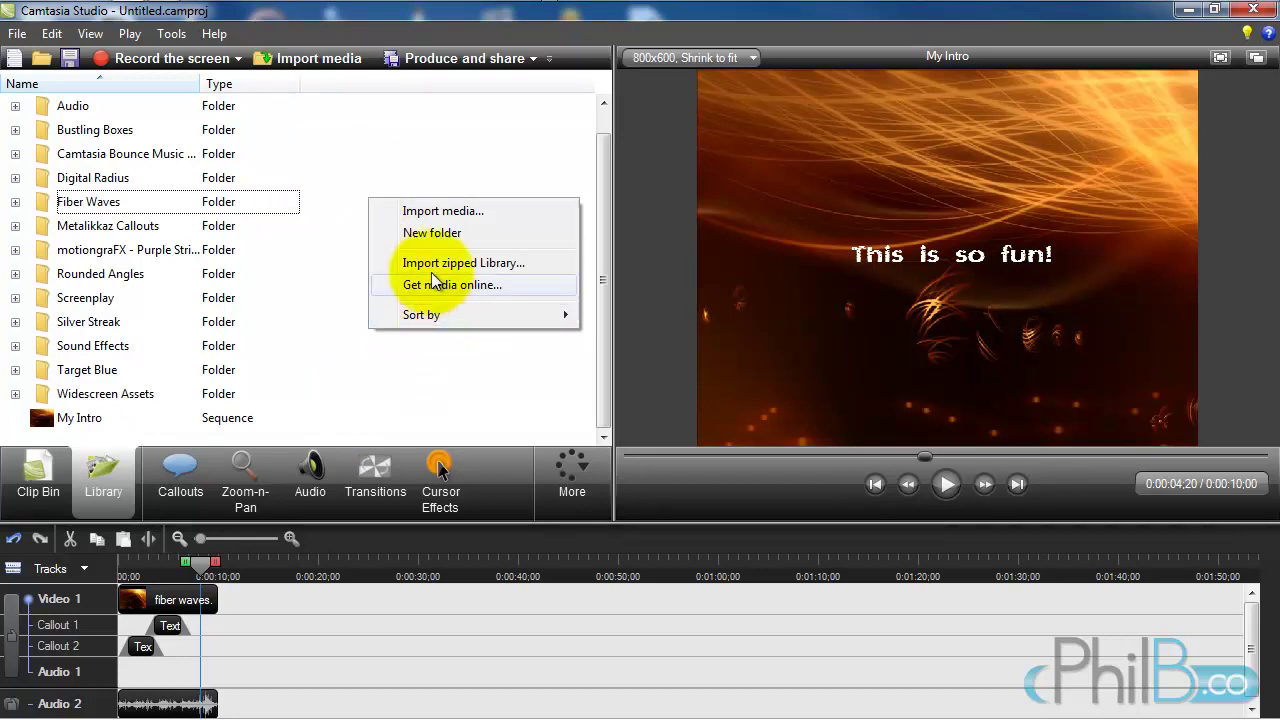
click(423, 233)
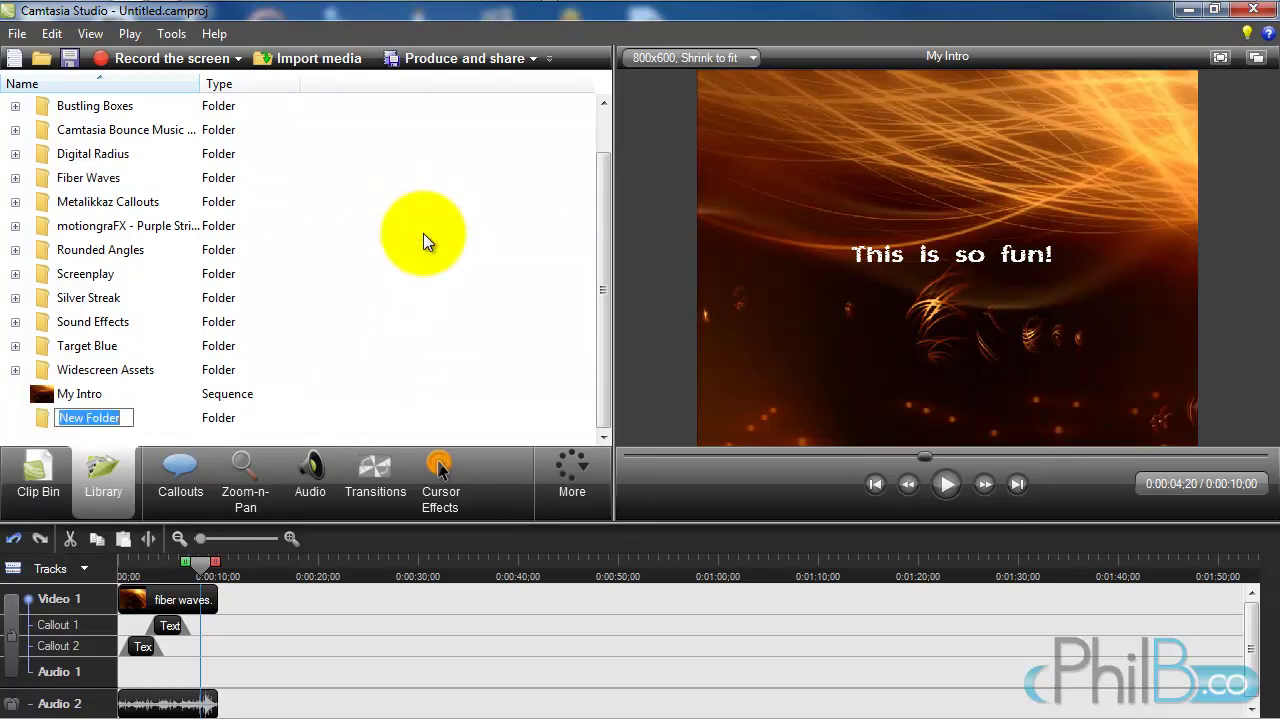
text(My As)
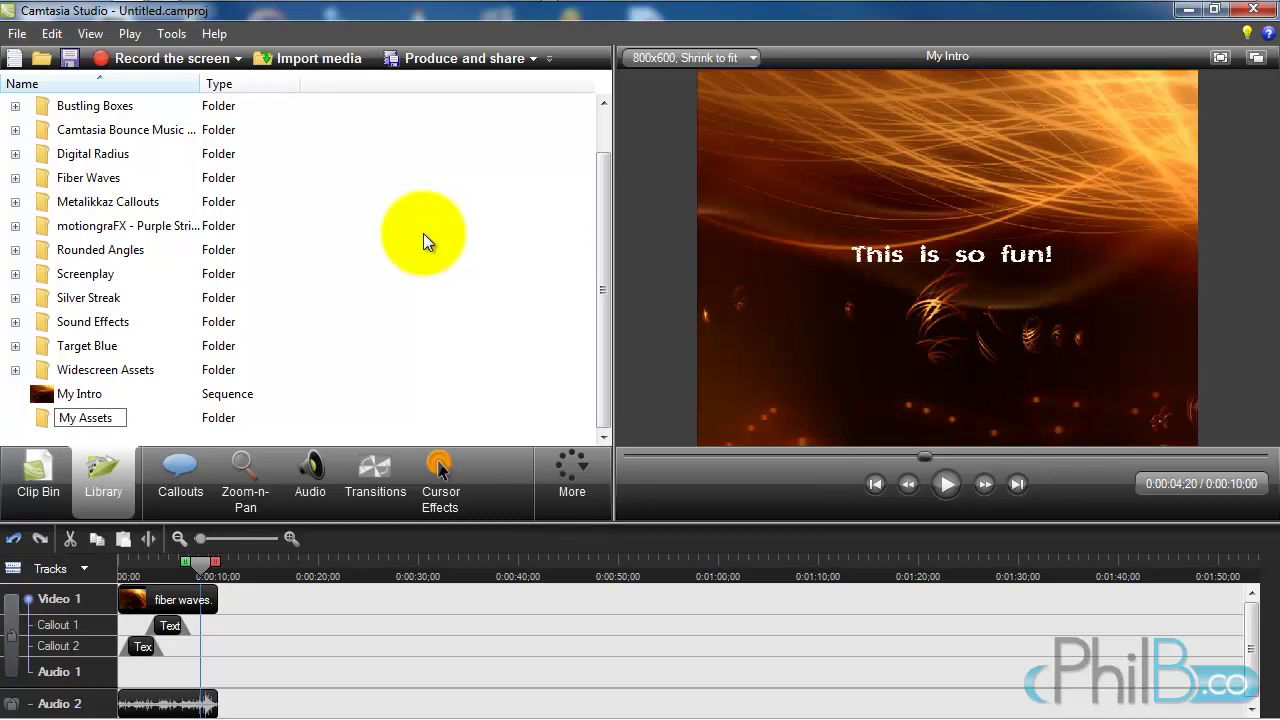
text(sets)
key(Return)
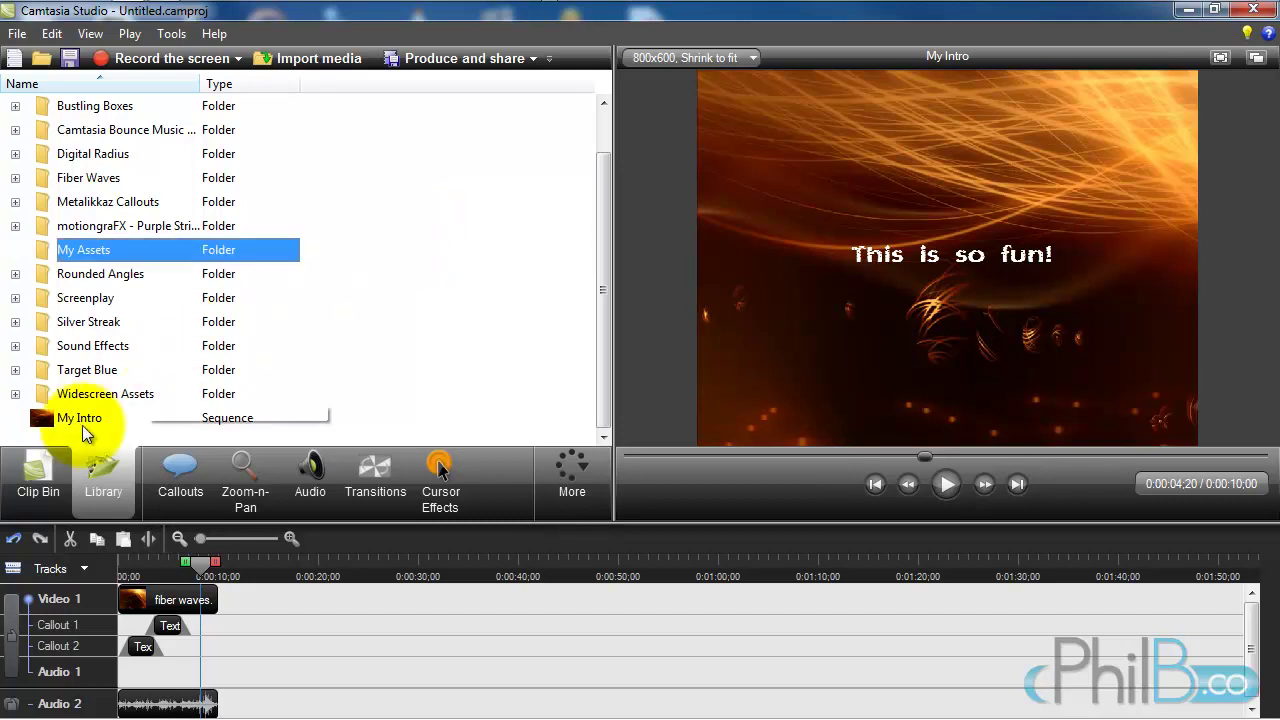
Step: Move the My Intro sequence into My Assets and check the folder's contents
drag(50, 420, 81, 246)
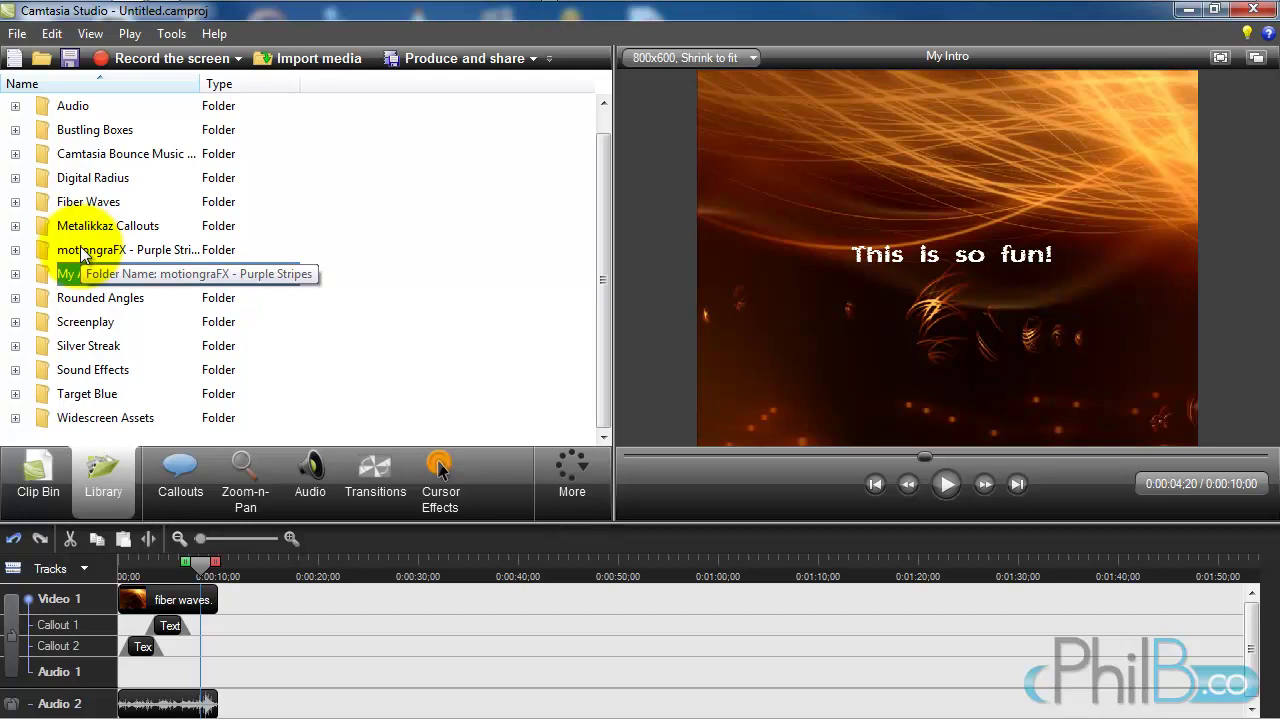
click(15, 275)
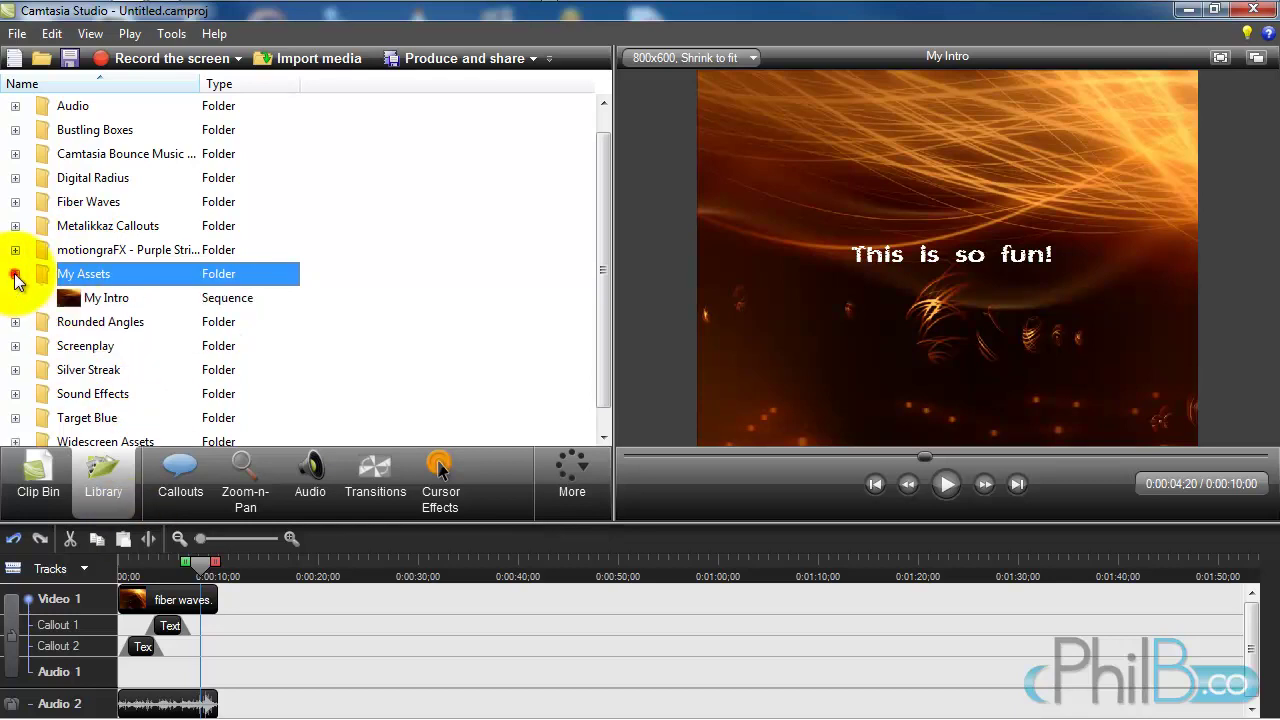
click(15, 274)
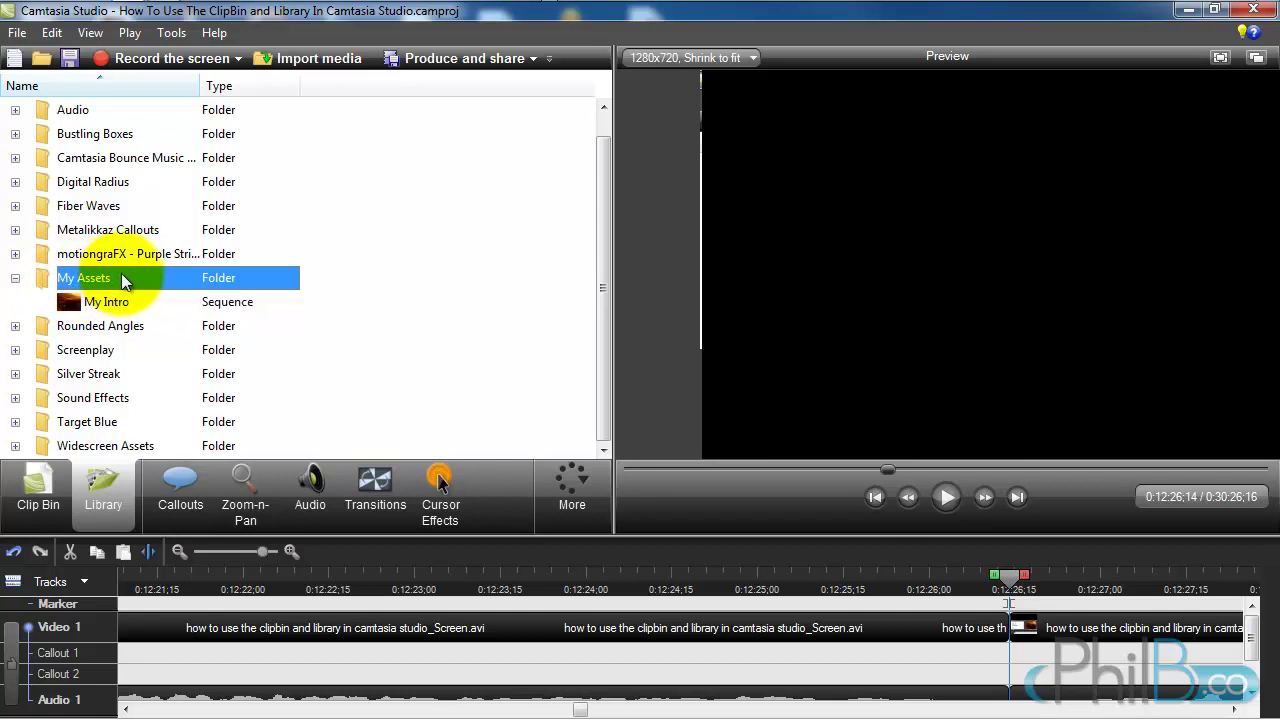
Step: Inspect the My Assets folder's context options, then dismiss the menu without choosing one
mouse_move(119, 305)
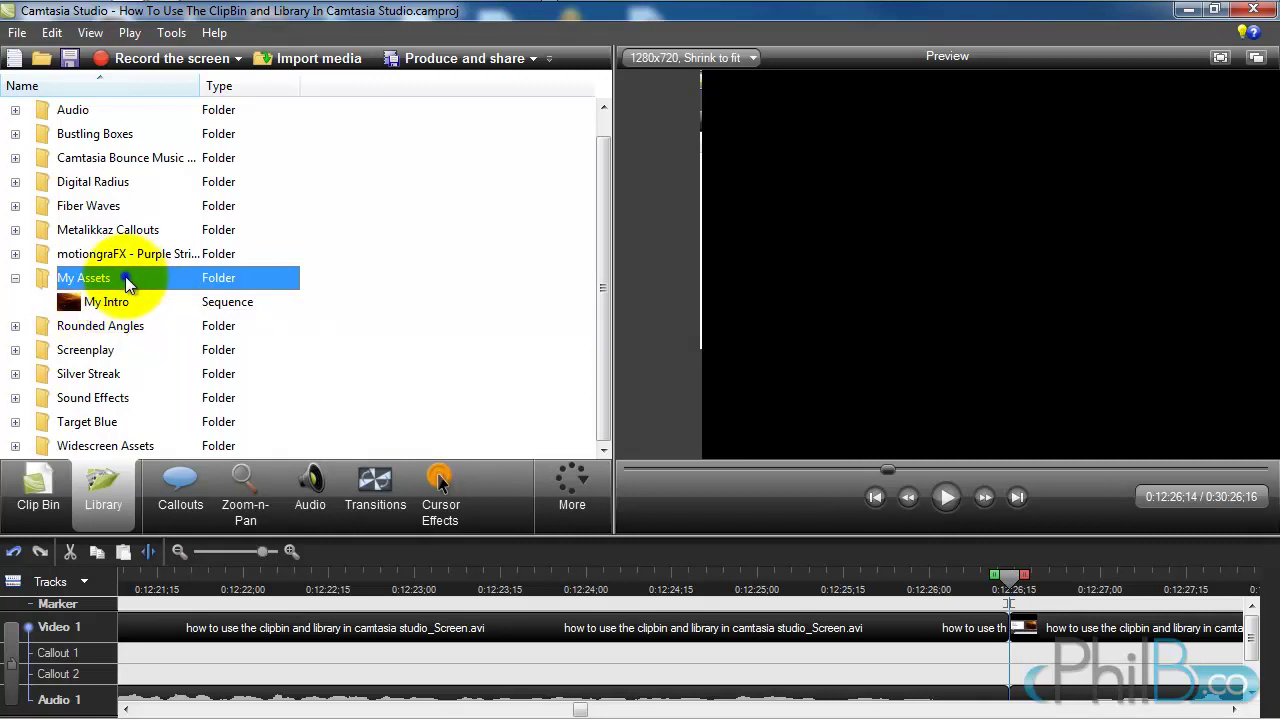
right_click(125, 276)
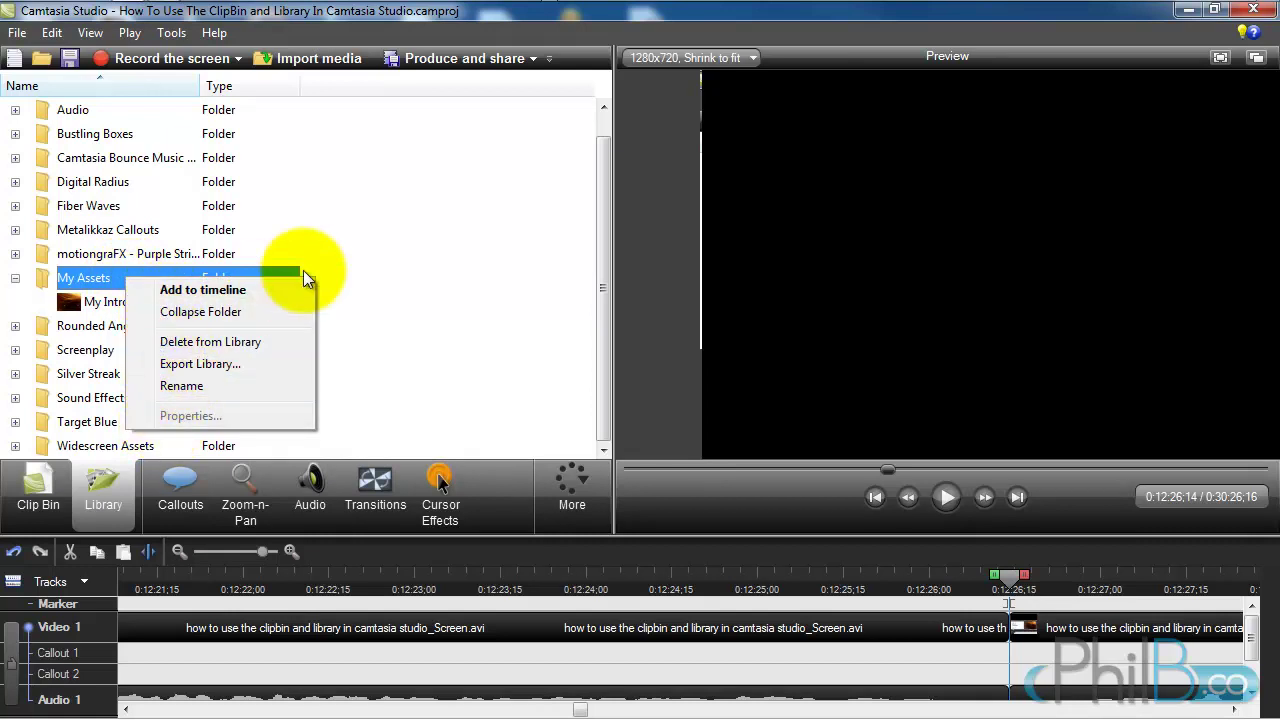
click(291, 15)
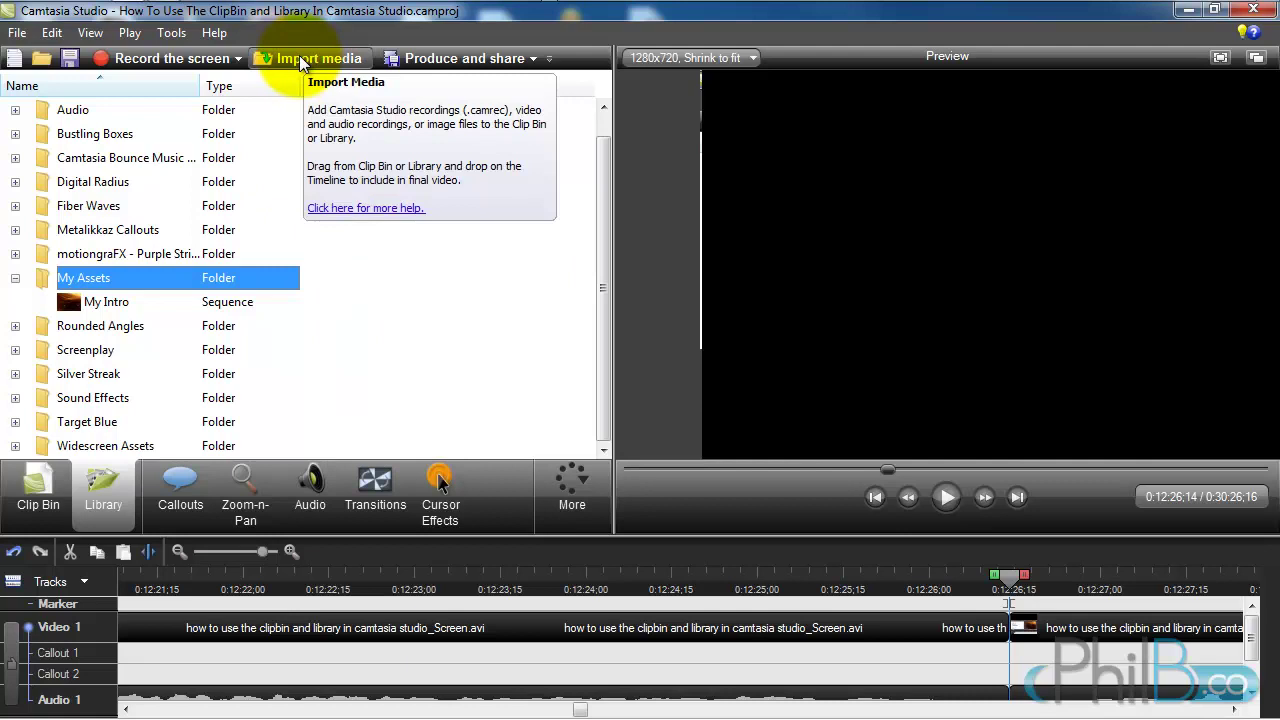
Step: Import the JPG images 144386_9790, 86953_5962 and 90676_4771 into the library
click(302, 61)
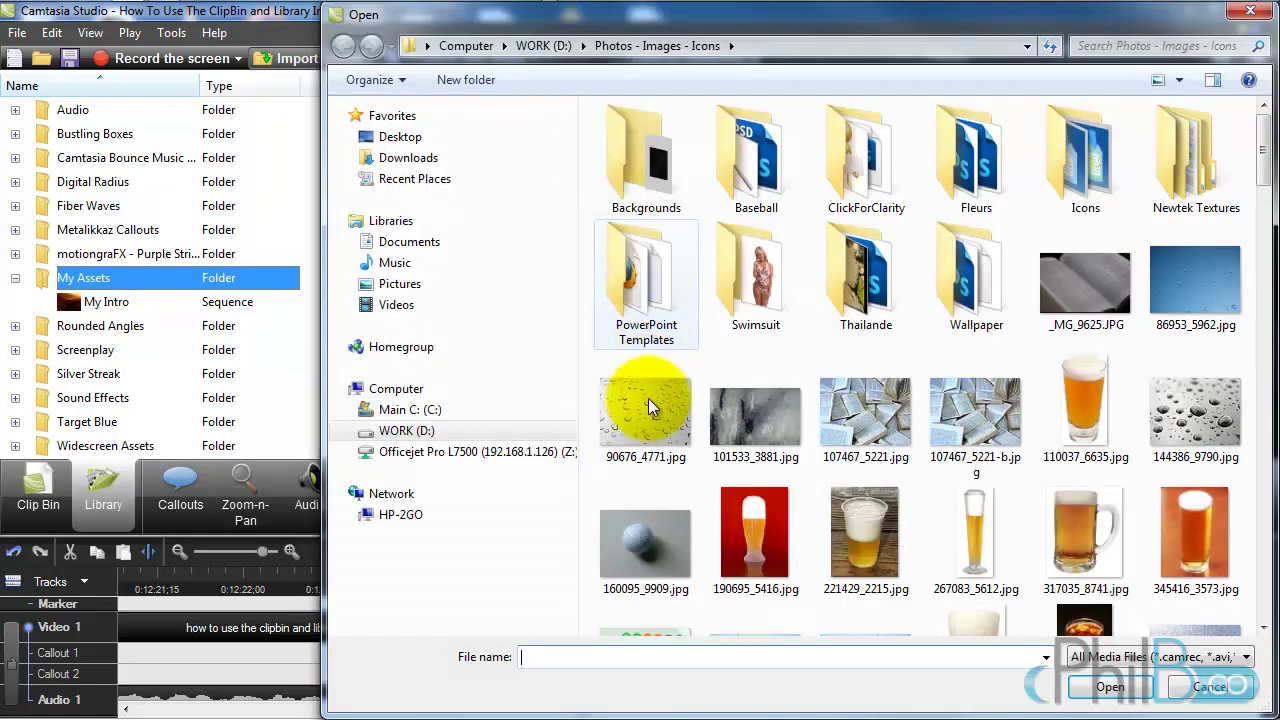
click(646, 402)
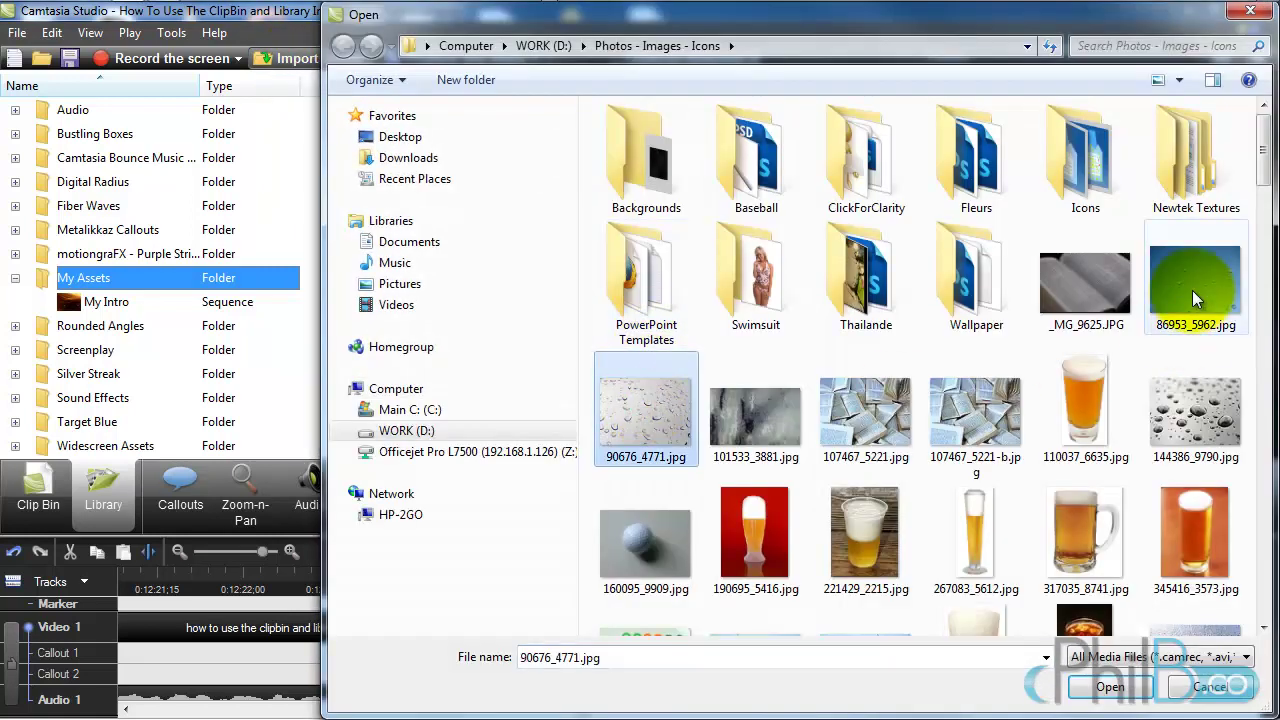
ctrl+click(1187, 397)
click(1110, 688)
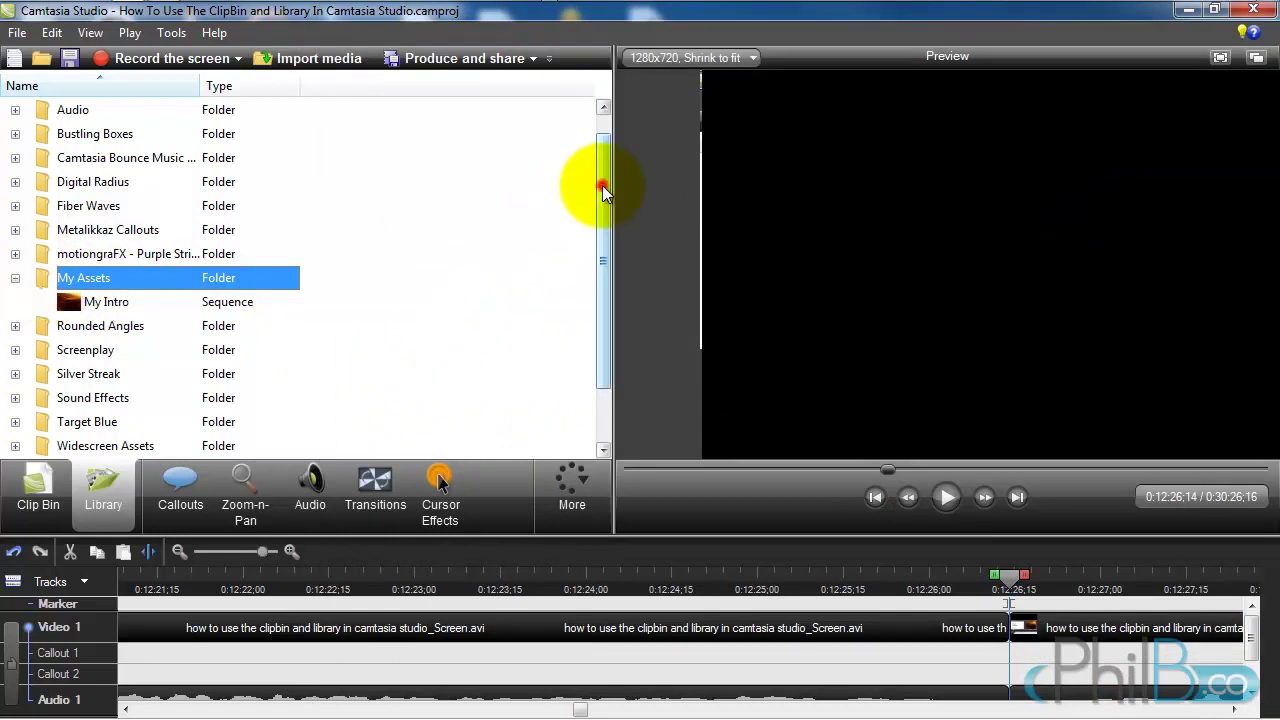
Step: Move the three newly imported images into the My Assets folder beside My Intro
drag(600, 194, 600, 300)
click(68, 400)
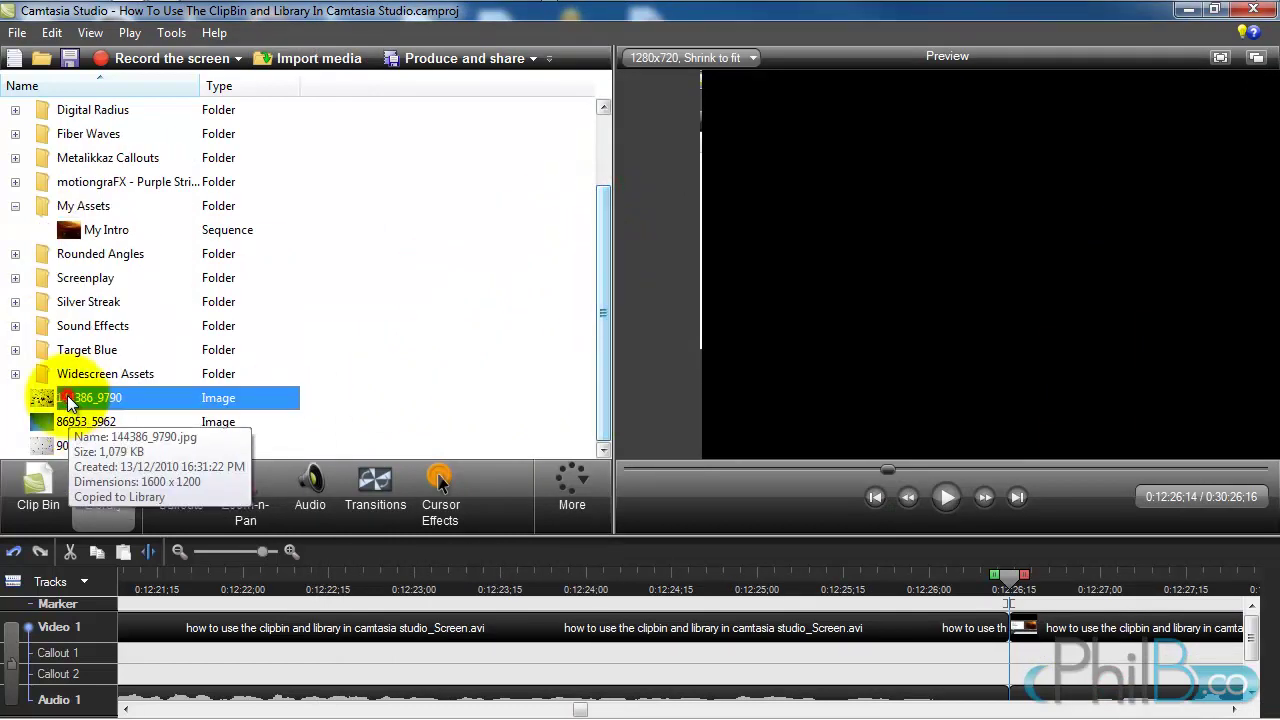
shift+click(38, 452)
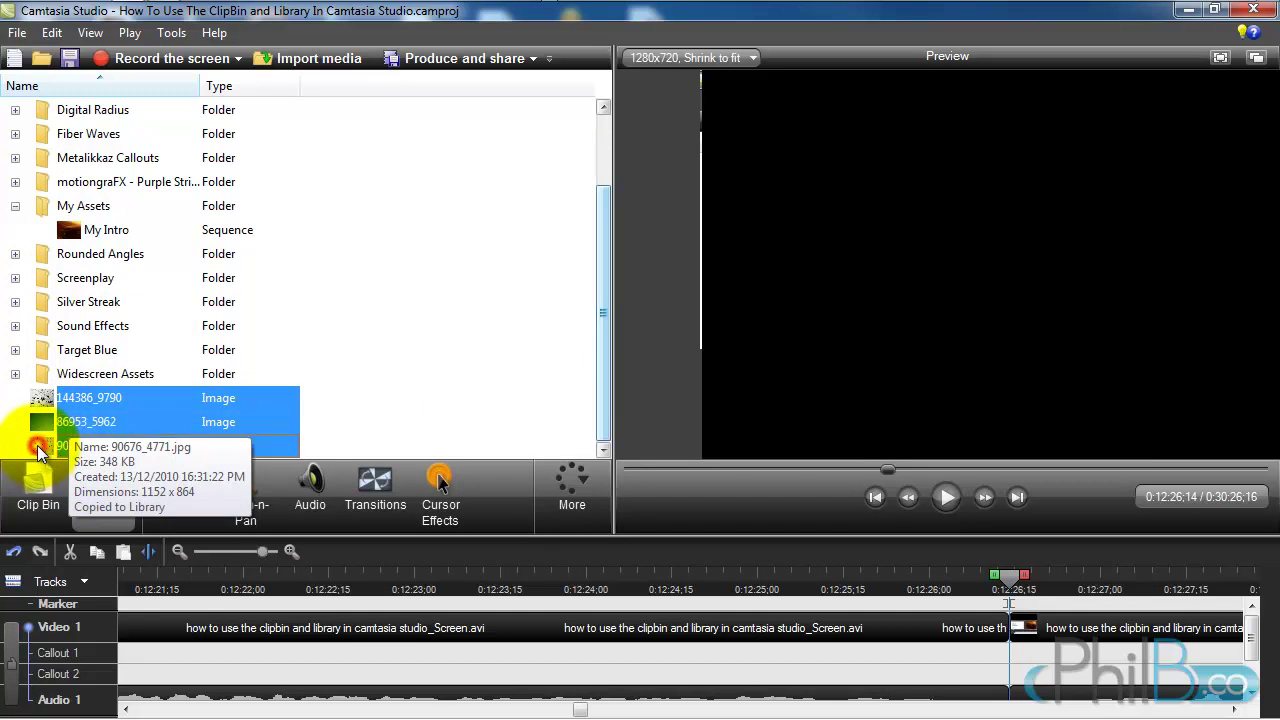
click(115, 400)
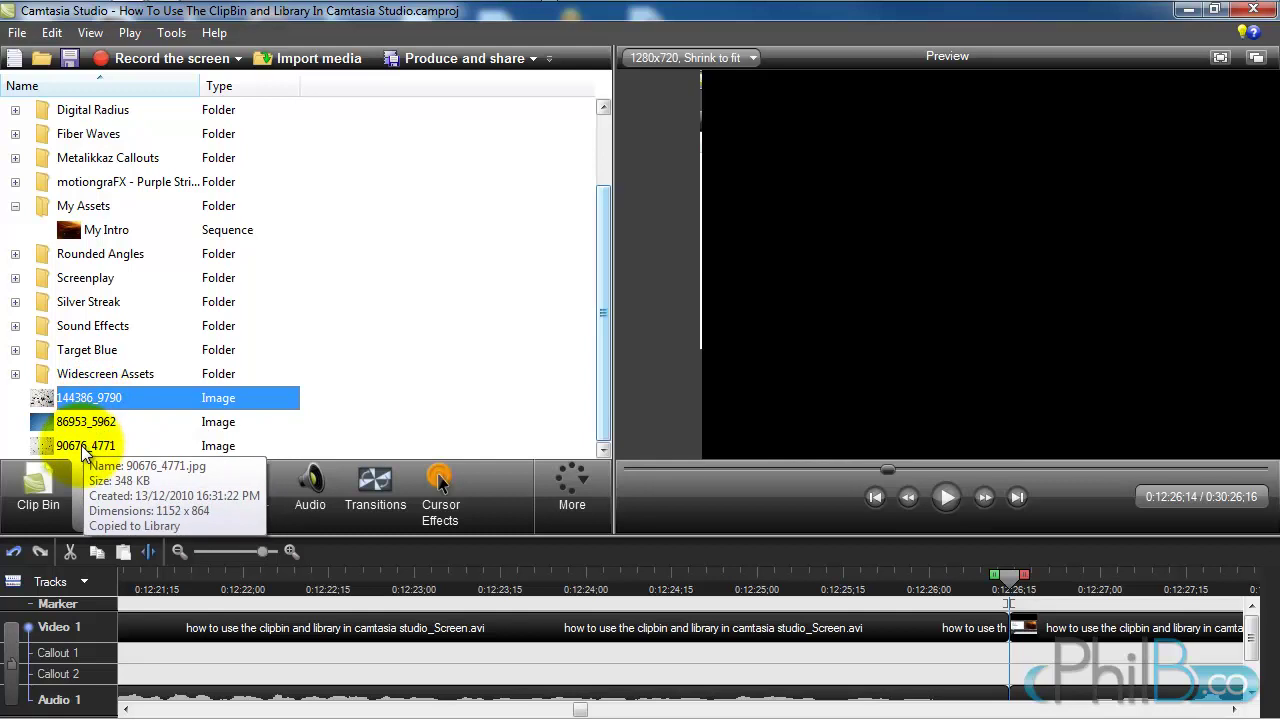
shift+click(82, 444)
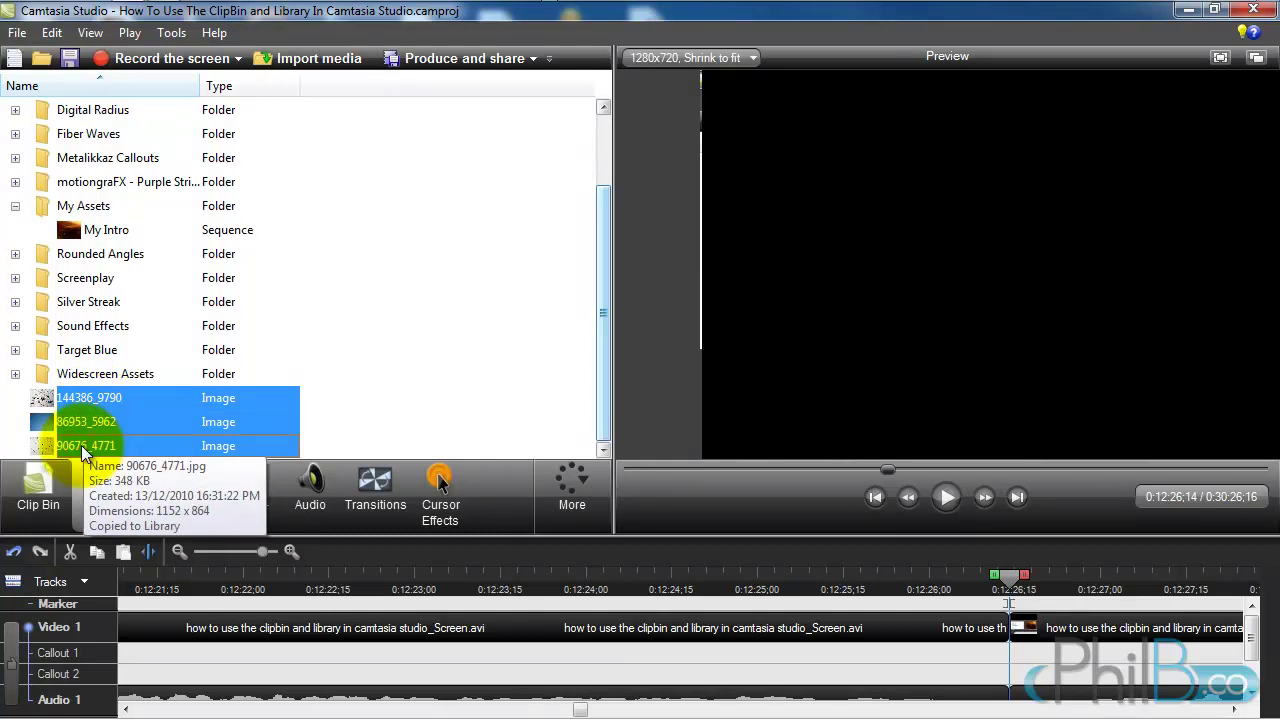
click(98, 405)
mouse_move(98, 403)
mouse_down()
mouse_move(88, 377)
mouse_move(78, 398)
mouse_up()
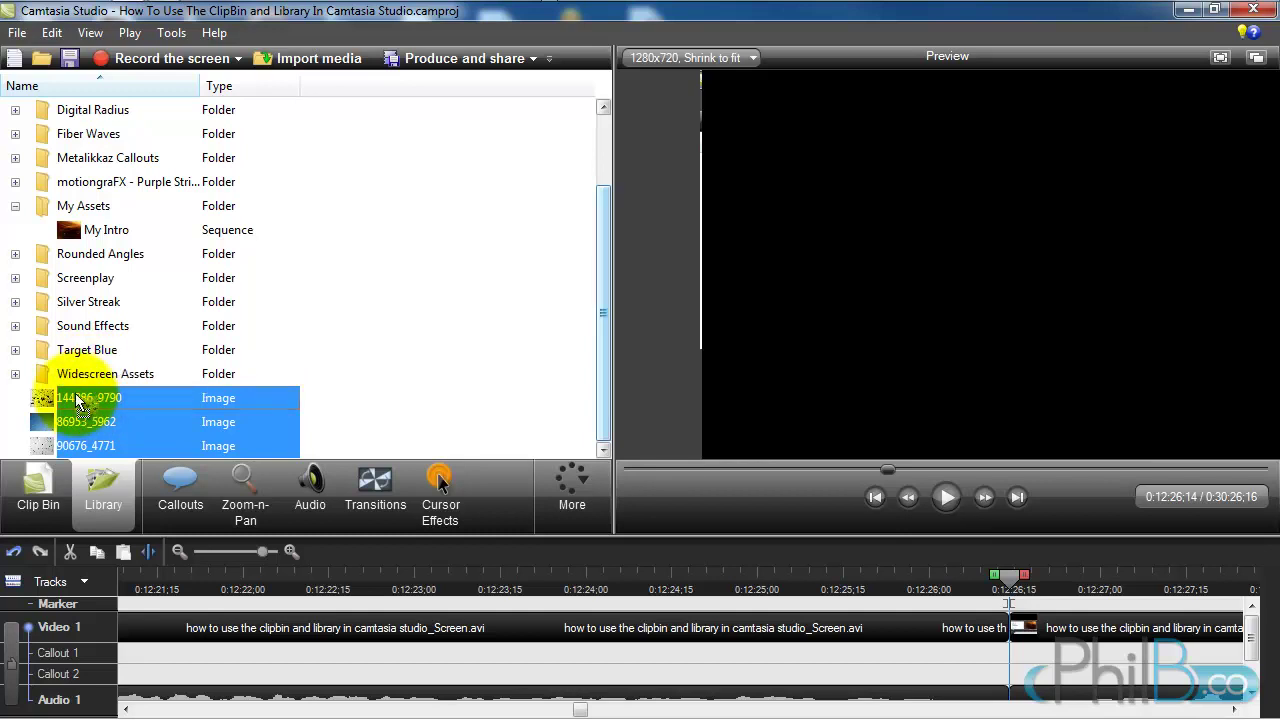
drag(75, 397, 75, 208)
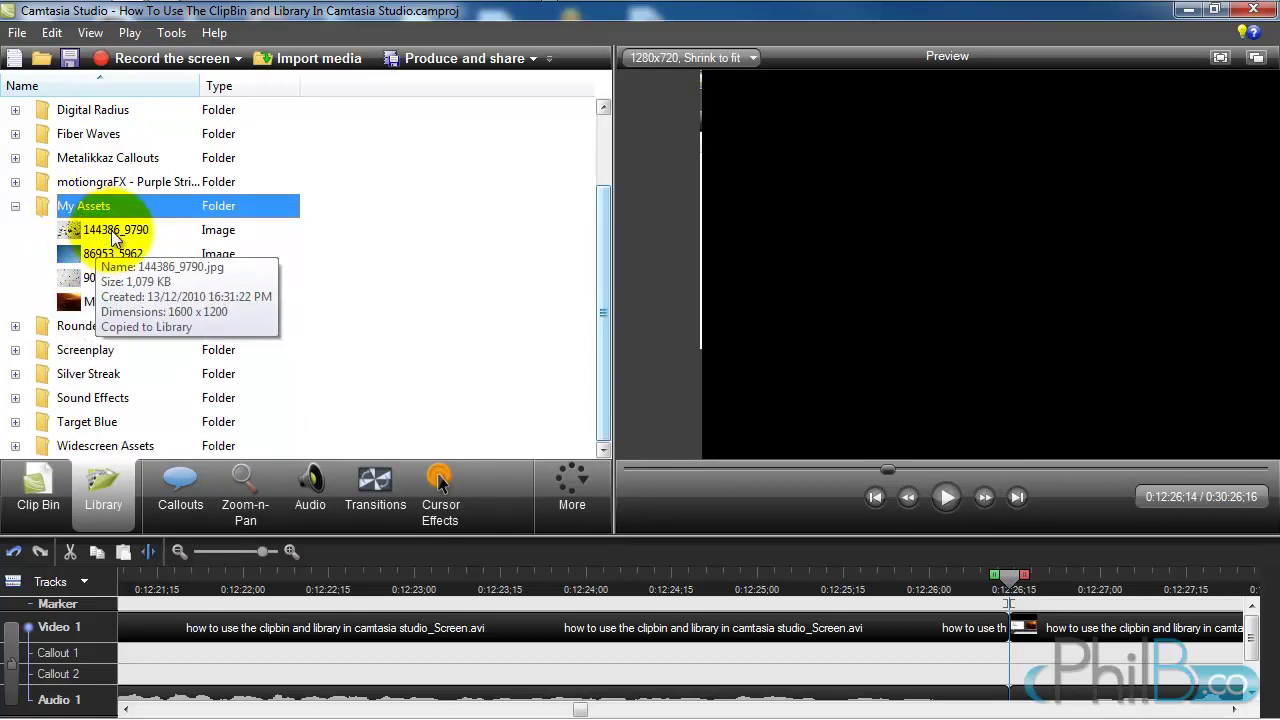
mouse_move(89, 305)
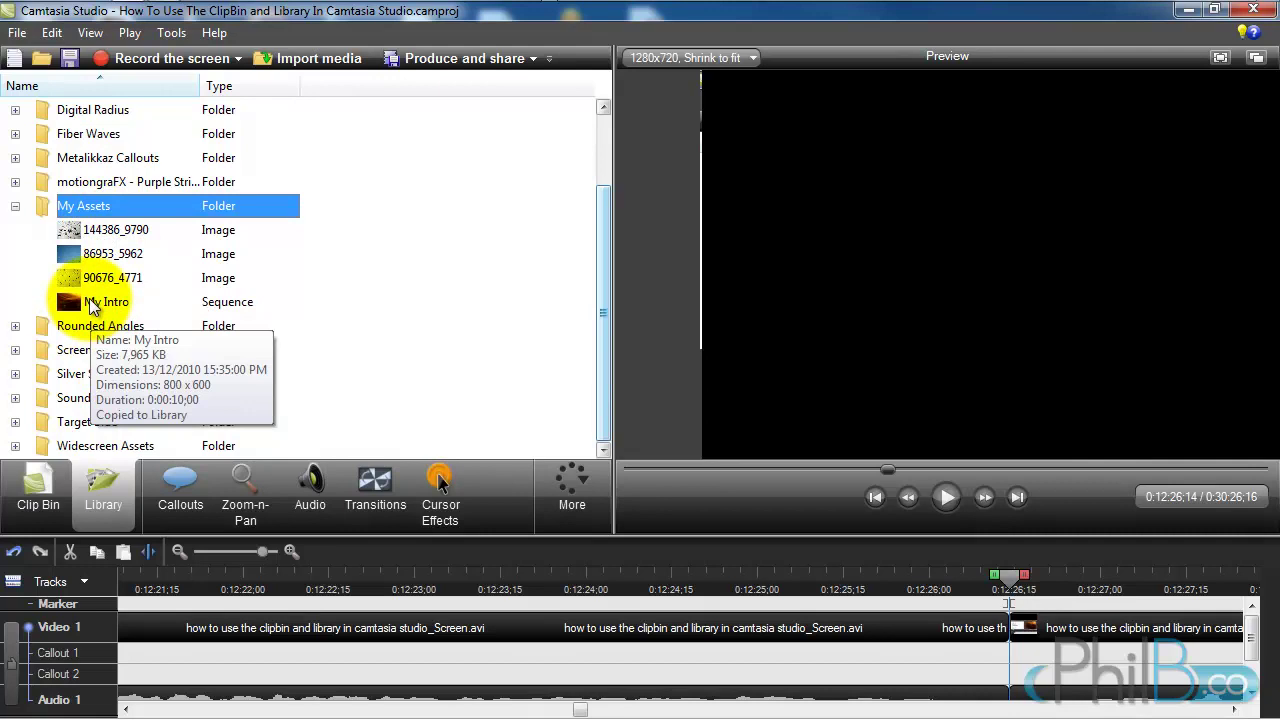